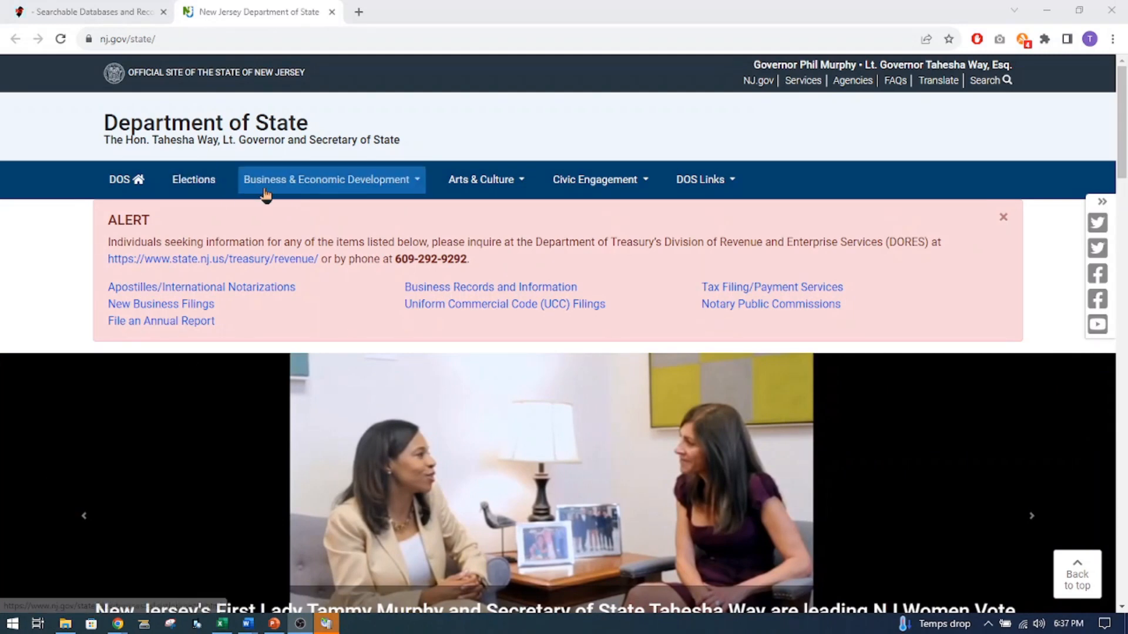
Open the NJ State Archives' Searchable Databases and Records Request Forms and go to the Birth, Marriage, and Death Records section.
click(522, 188)
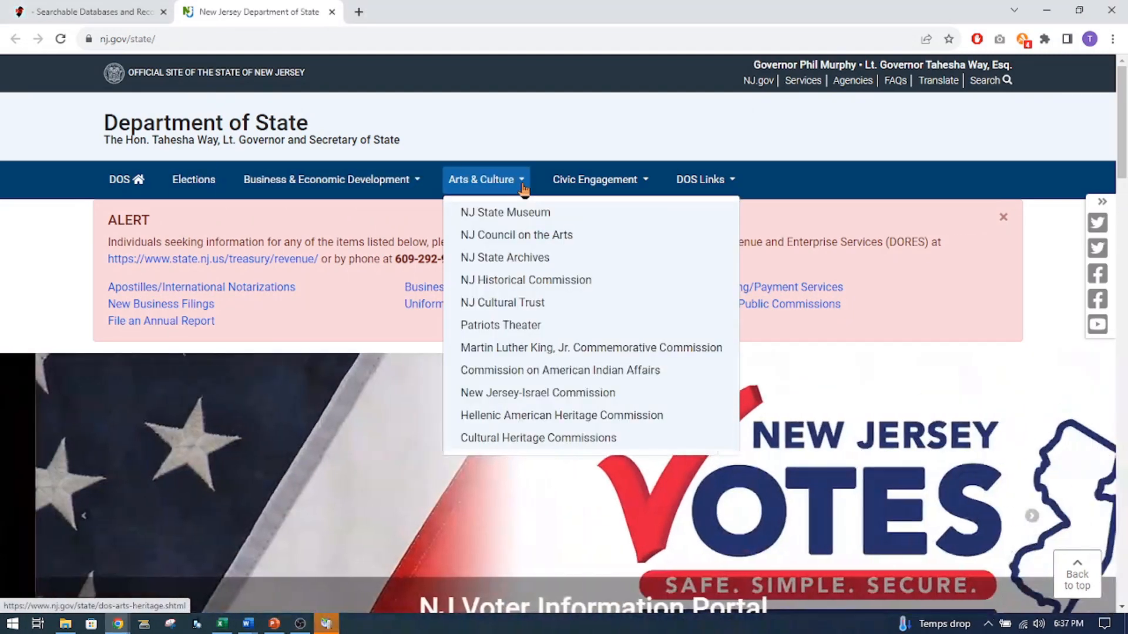
click(519, 259)
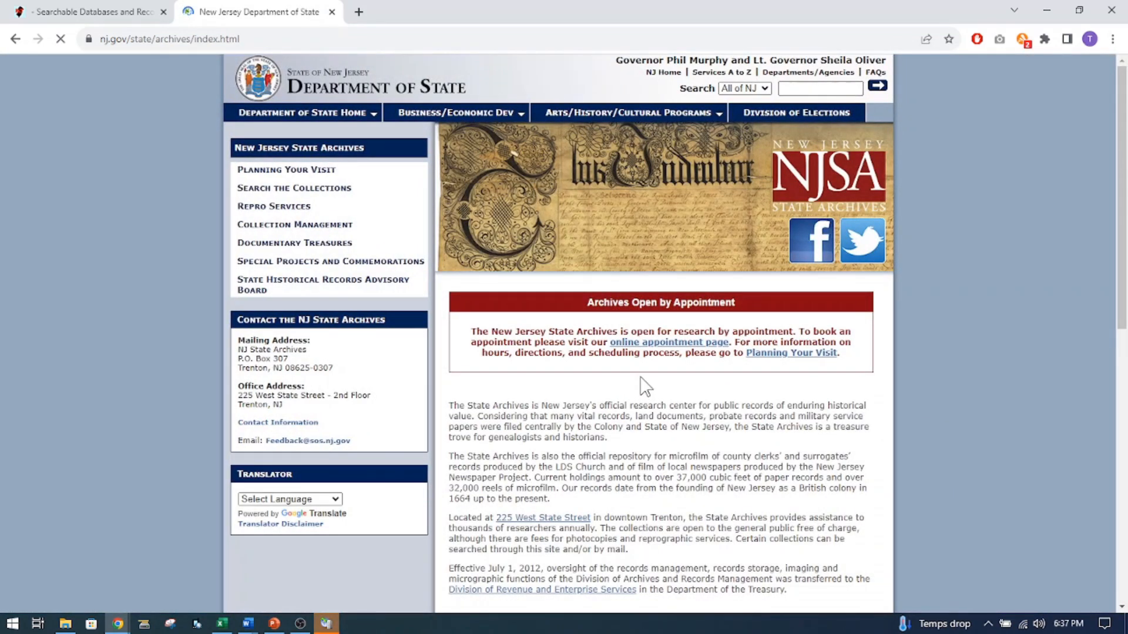
scroll(645, 386, down, 5)
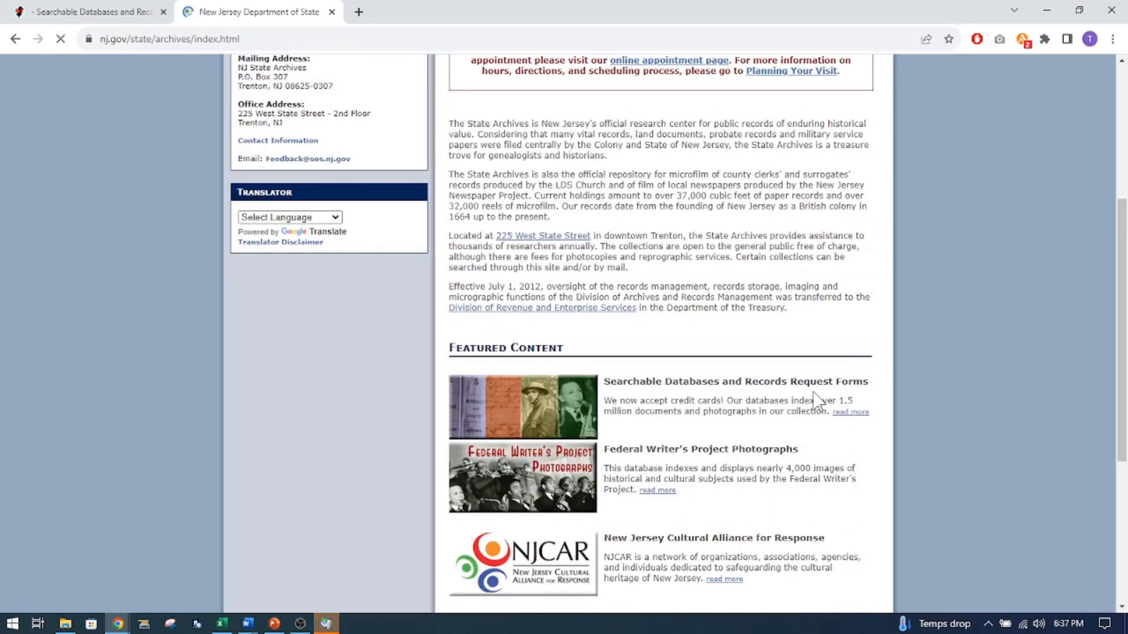
click(532, 411)
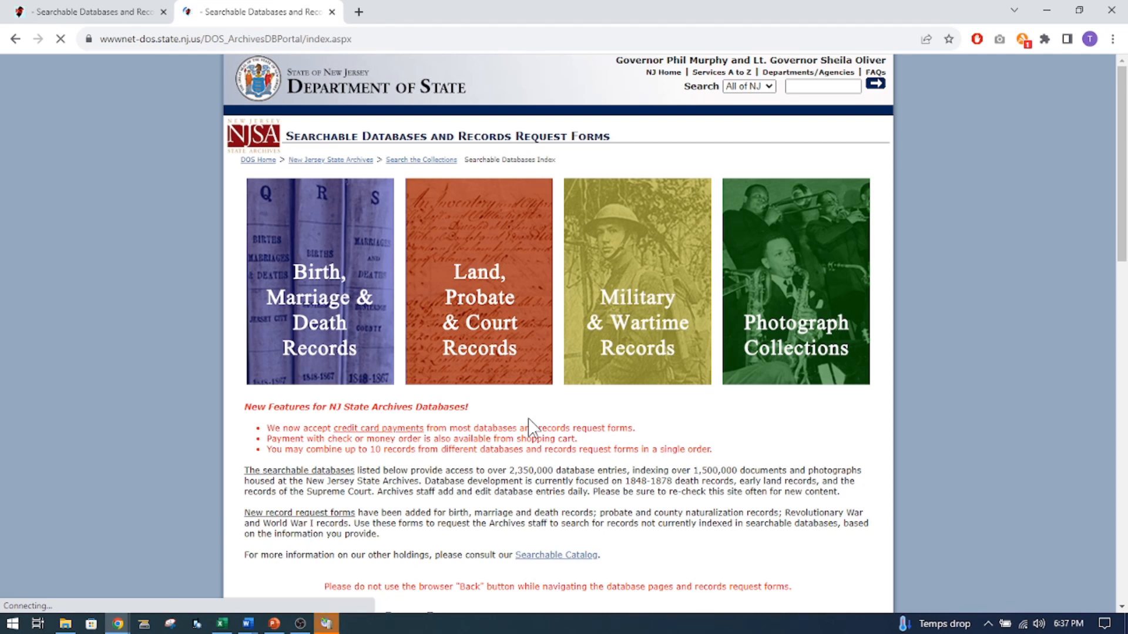
click(331, 298)
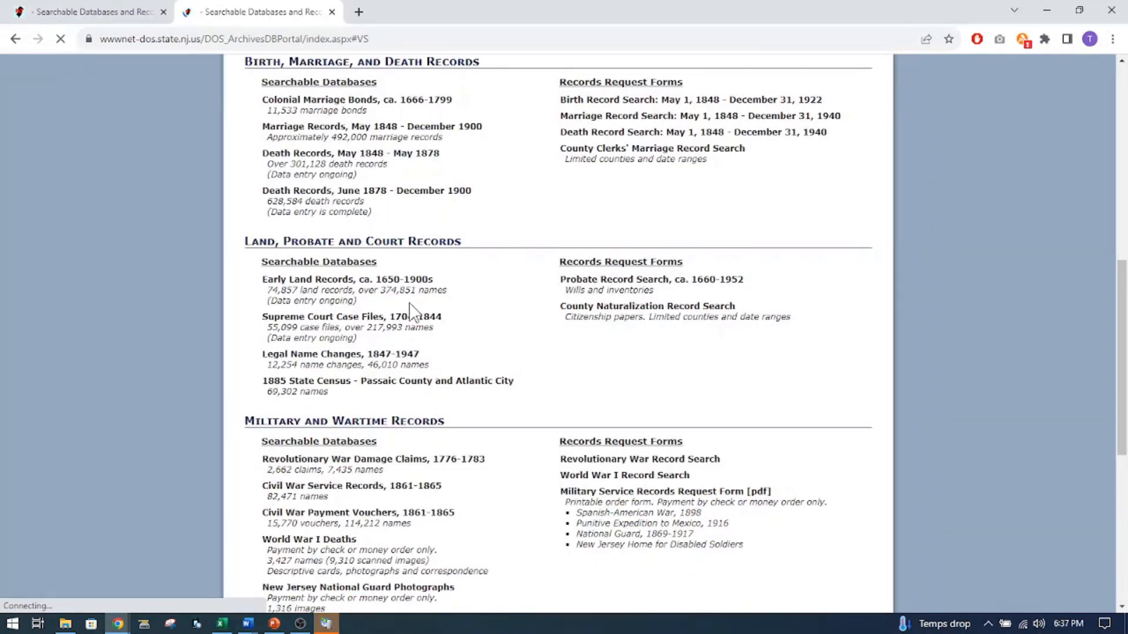
scroll(410, 312, up, 3)
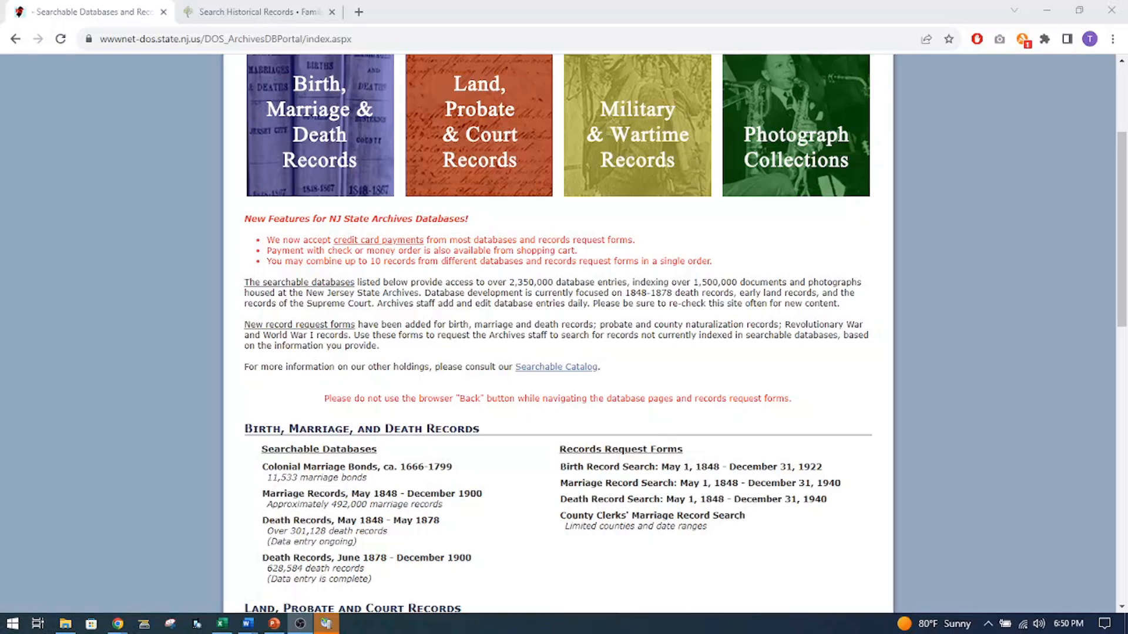
Search the Colonial Marriage Bonds, ca. 1666-1799 database by the groom's last name and view the matching bonds.
click(350, 474)
scroll(367, 464, down, 5)
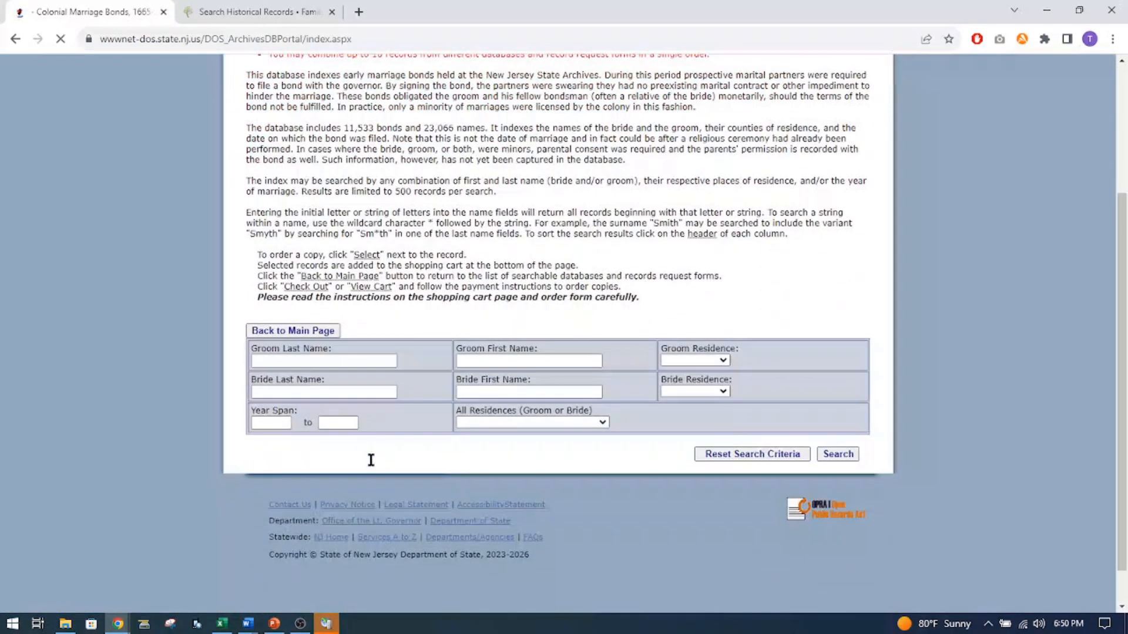
click(320, 361)
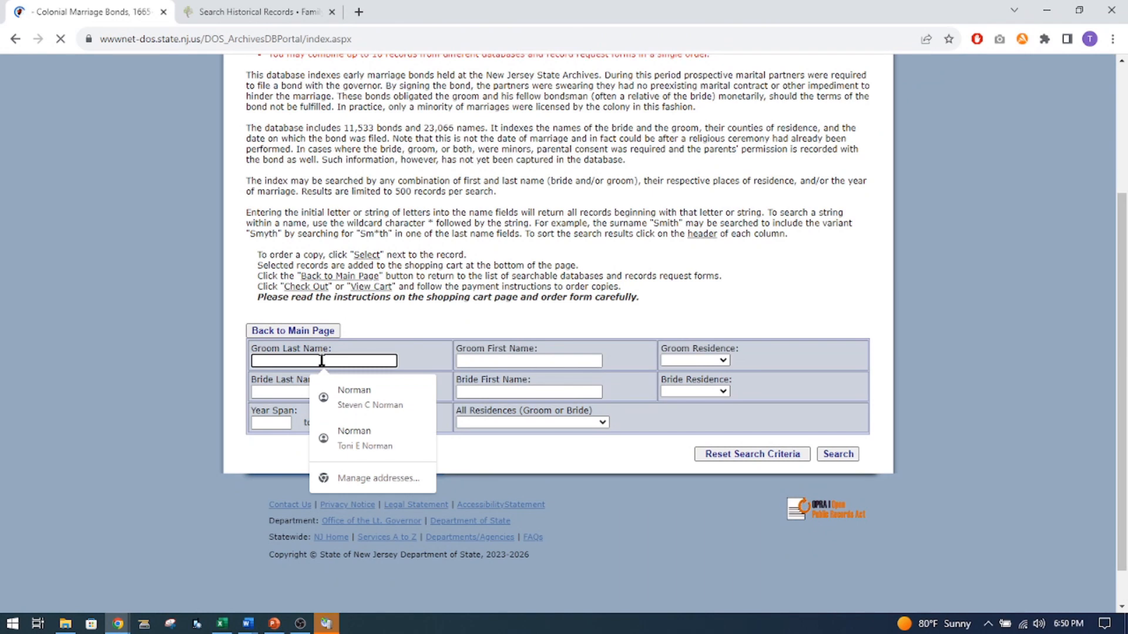
text(Ire)
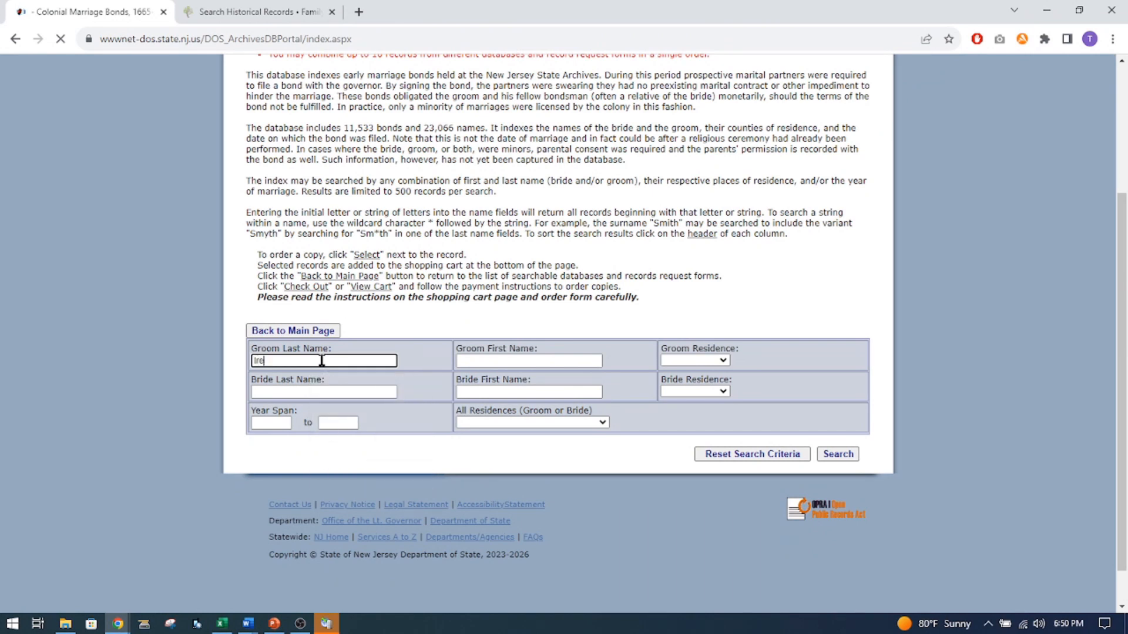
text(aand)
click(839, 455)
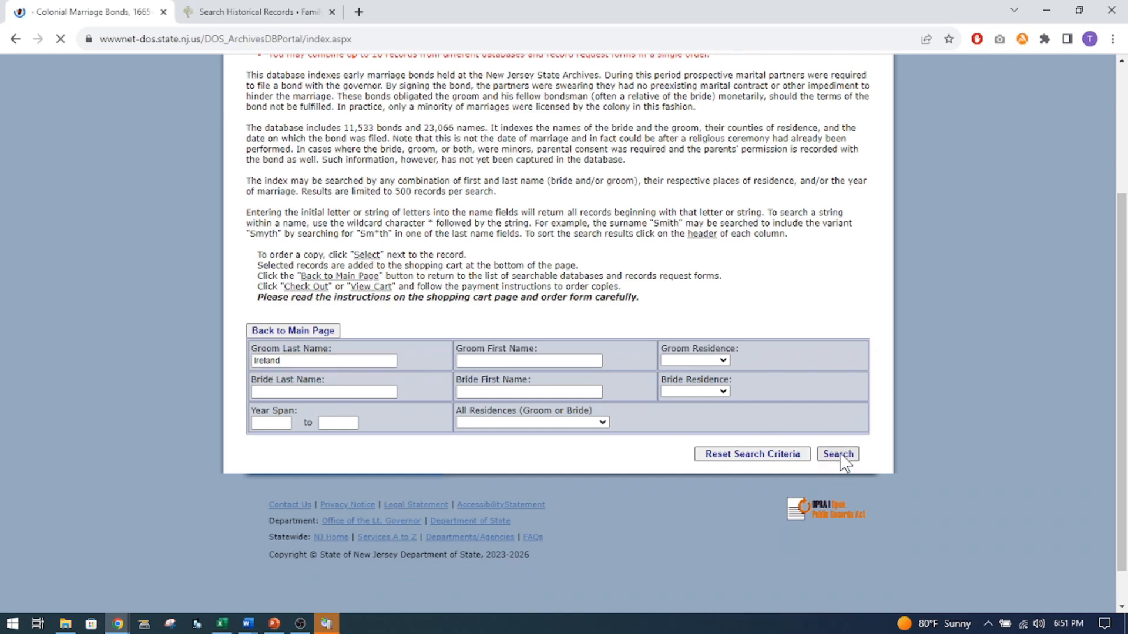
scroll(601, 500, down, 2)
scroll(600, 499, down, 3)
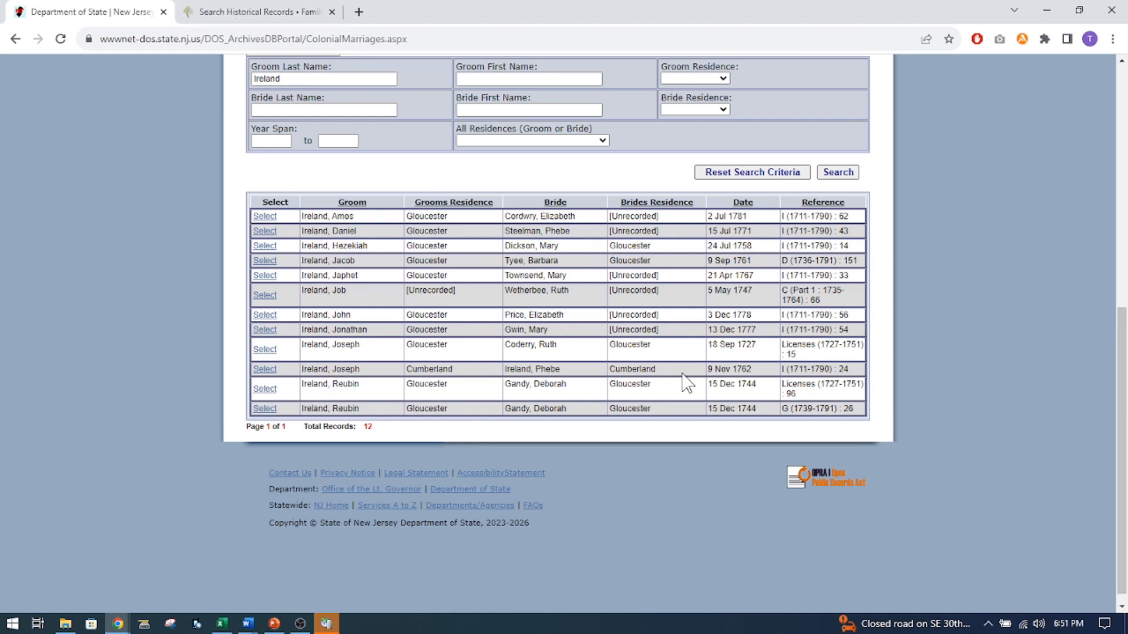
Switch to FamilySearch, open the historical records search, and enter the groom's first and last names.
mouse_move(269, 16)
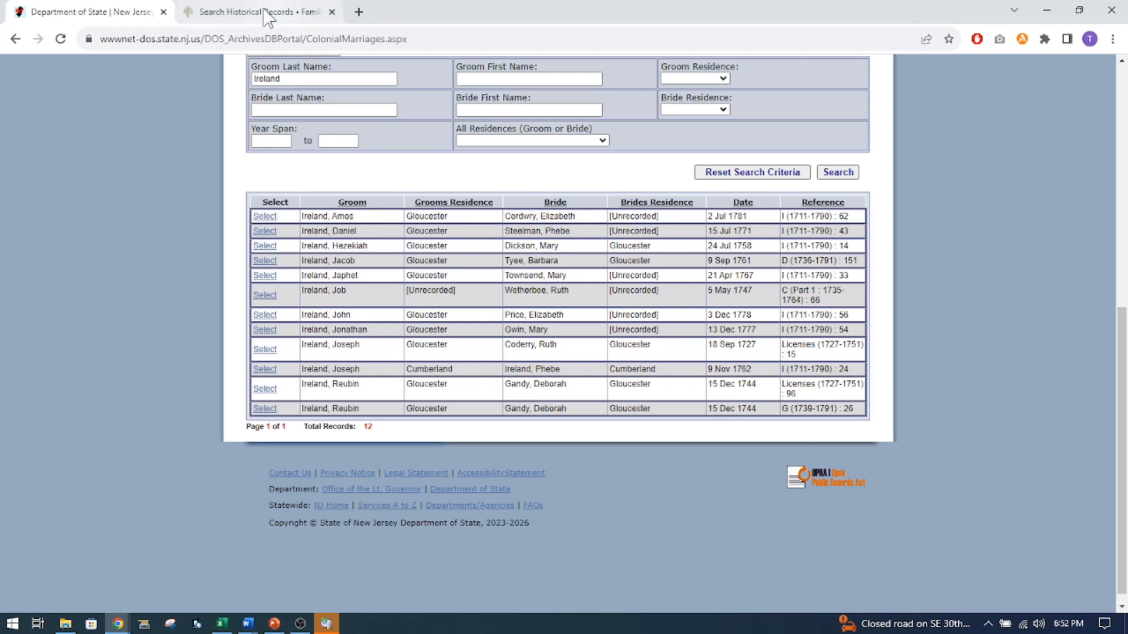
click(259, 17)
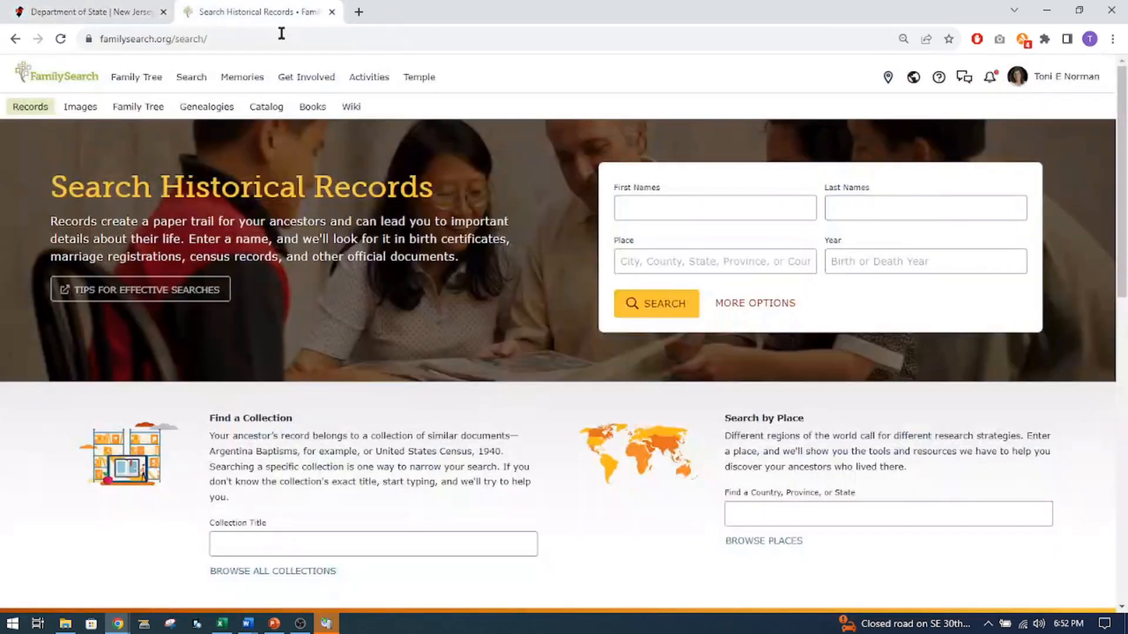
click(194, 81)
click(215, 116)
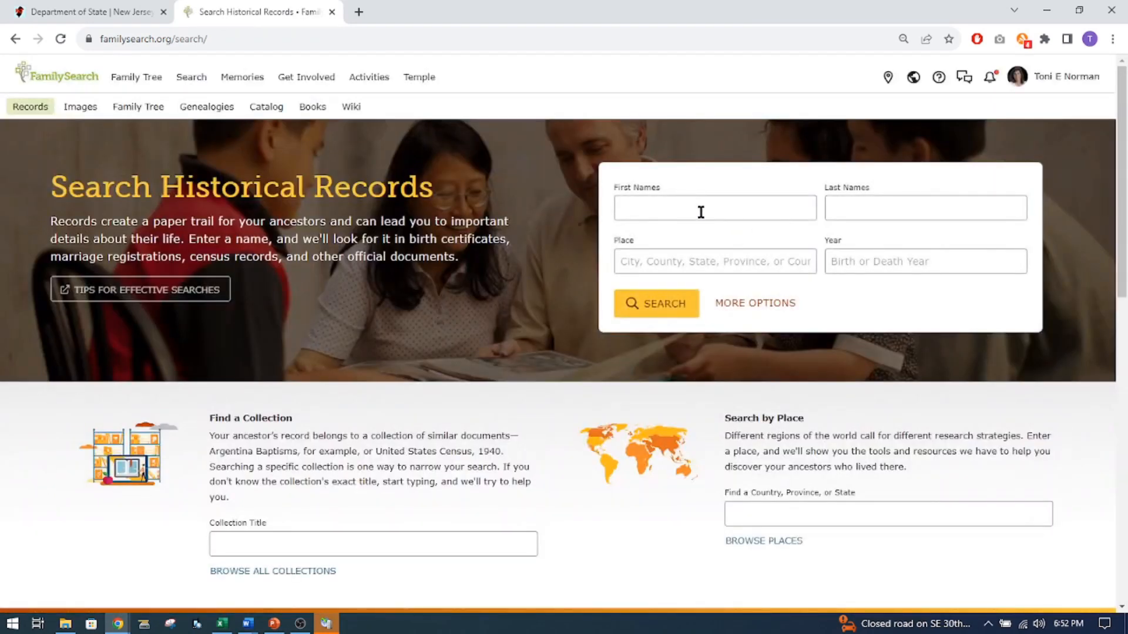
click(701, 212)
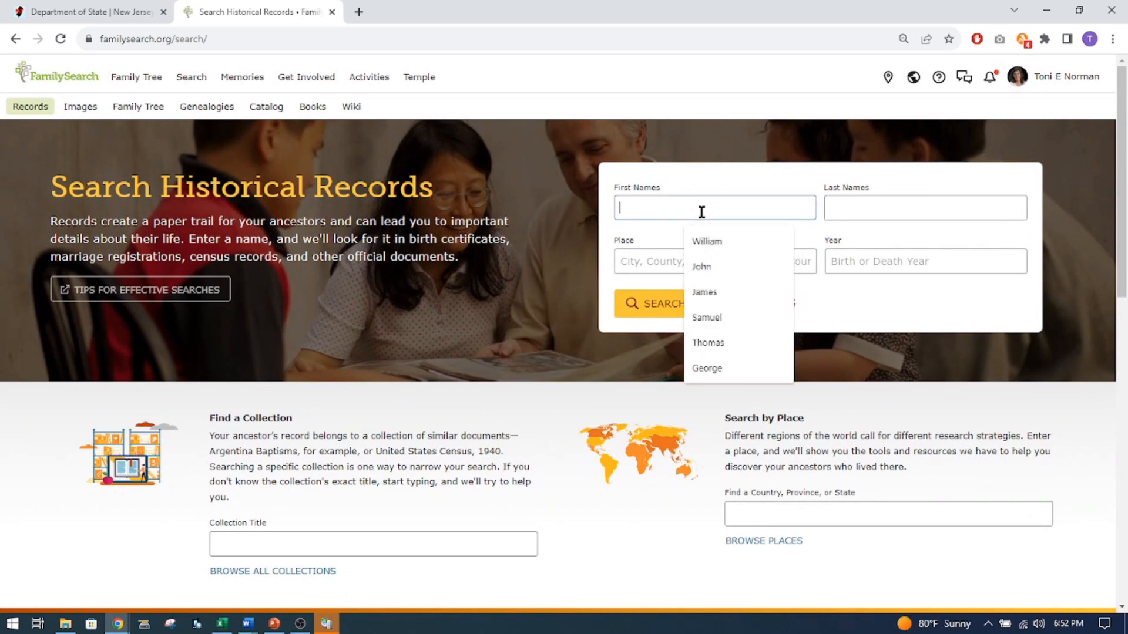
text(Joseph)
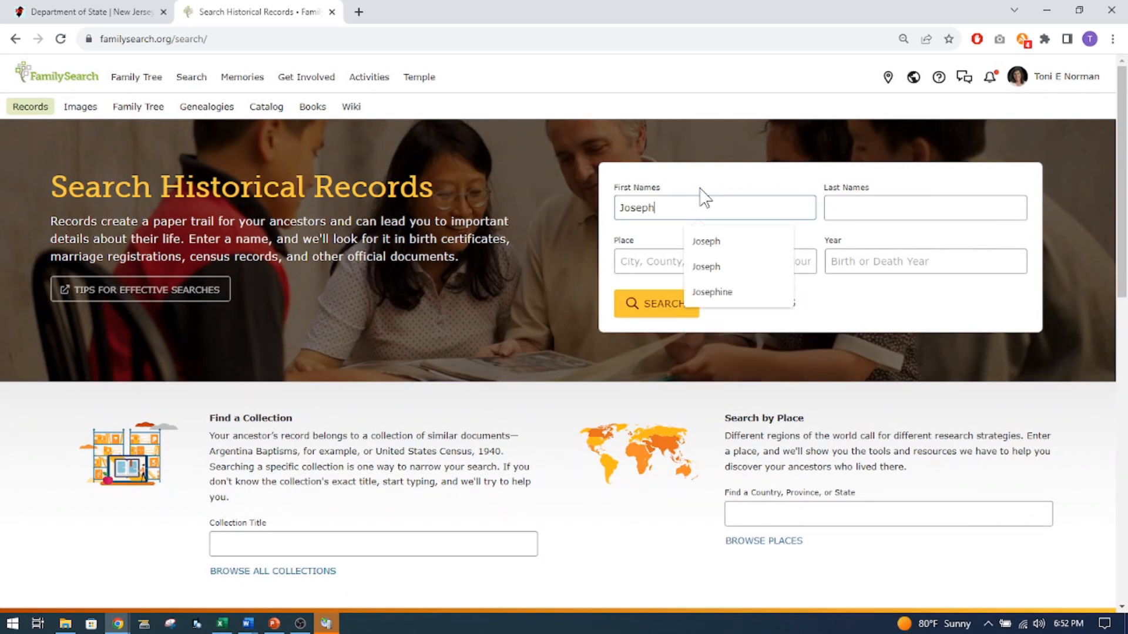
key(Tab)
text(I)
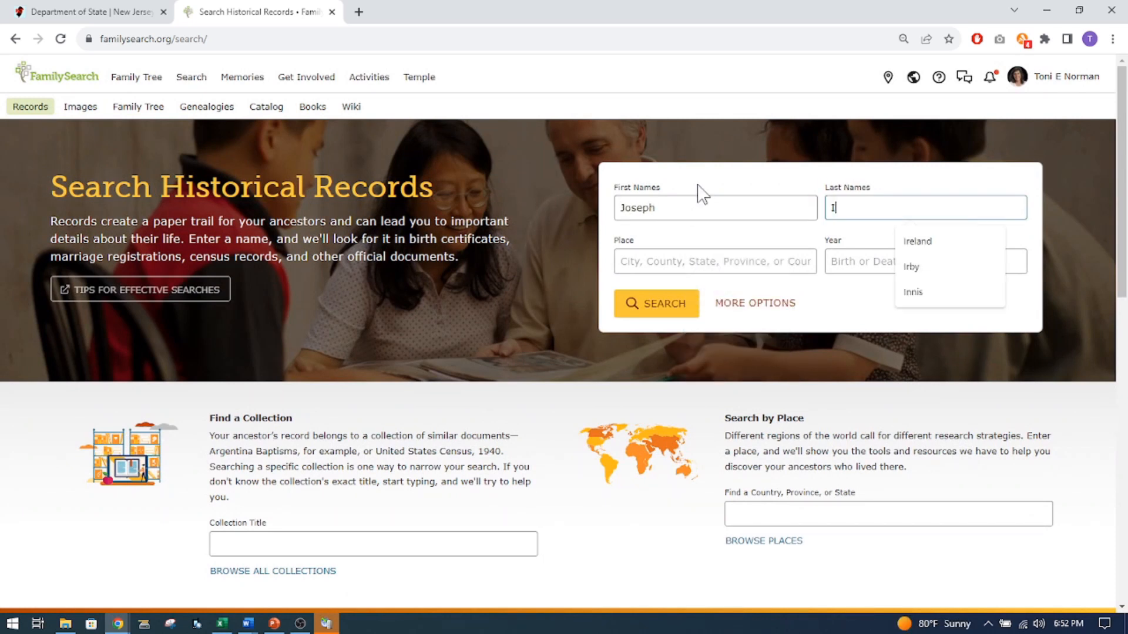
text(reland)
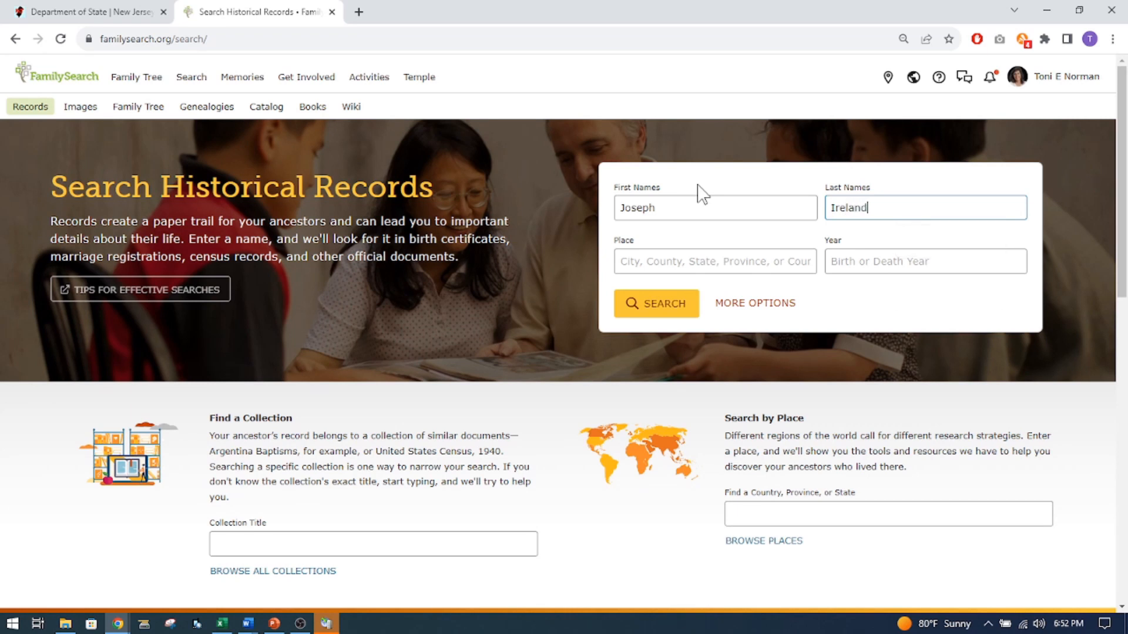
Add a marriage event in Cumberland, New Jersey, United States, from 1762, checking the year against the bond index, and run the records search.
click(731, 306)
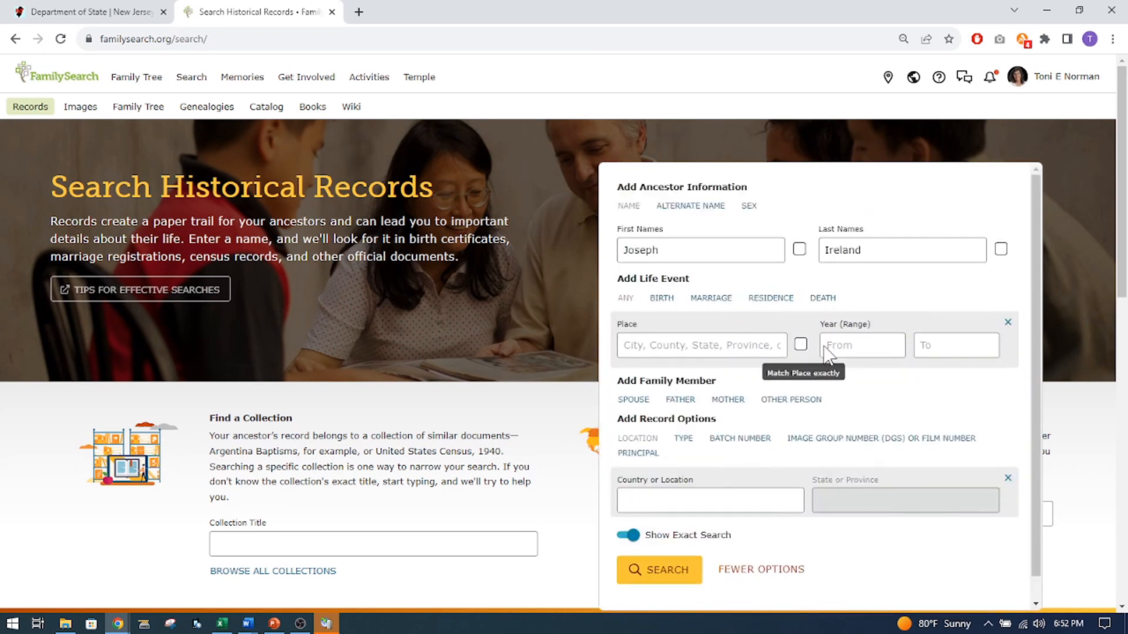
click(709, 301)
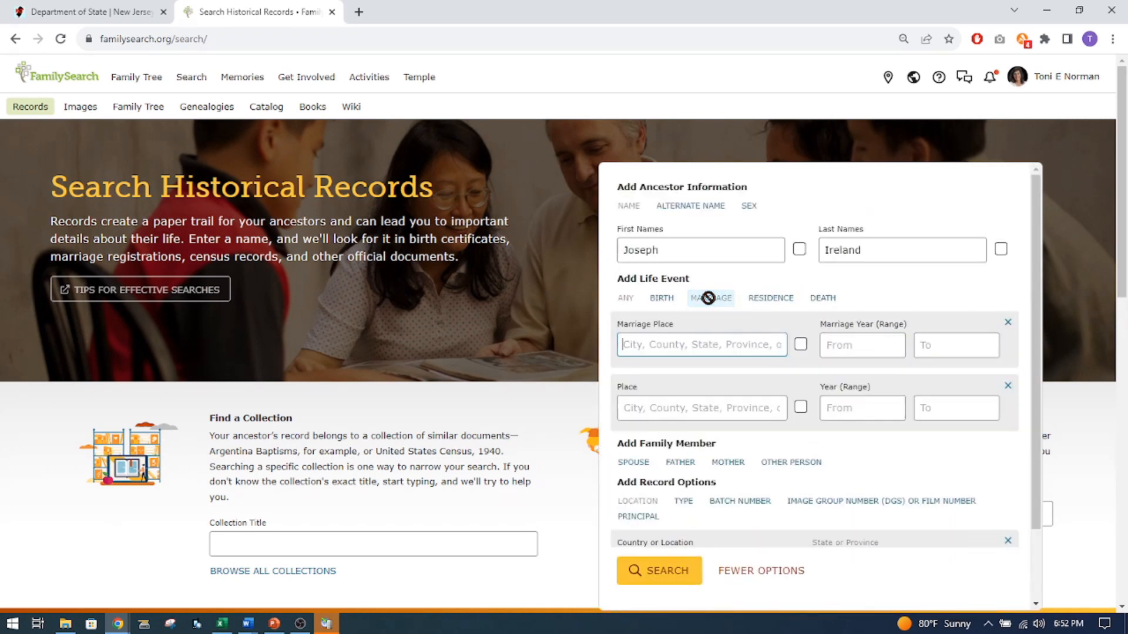
click(143, 10)
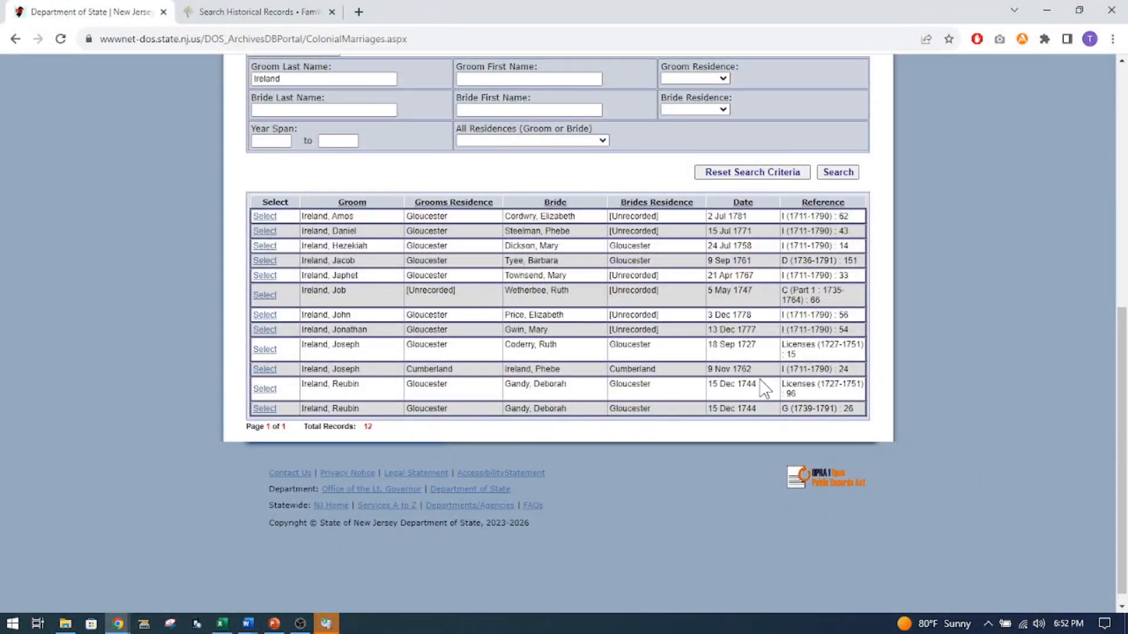
click(258, 12)
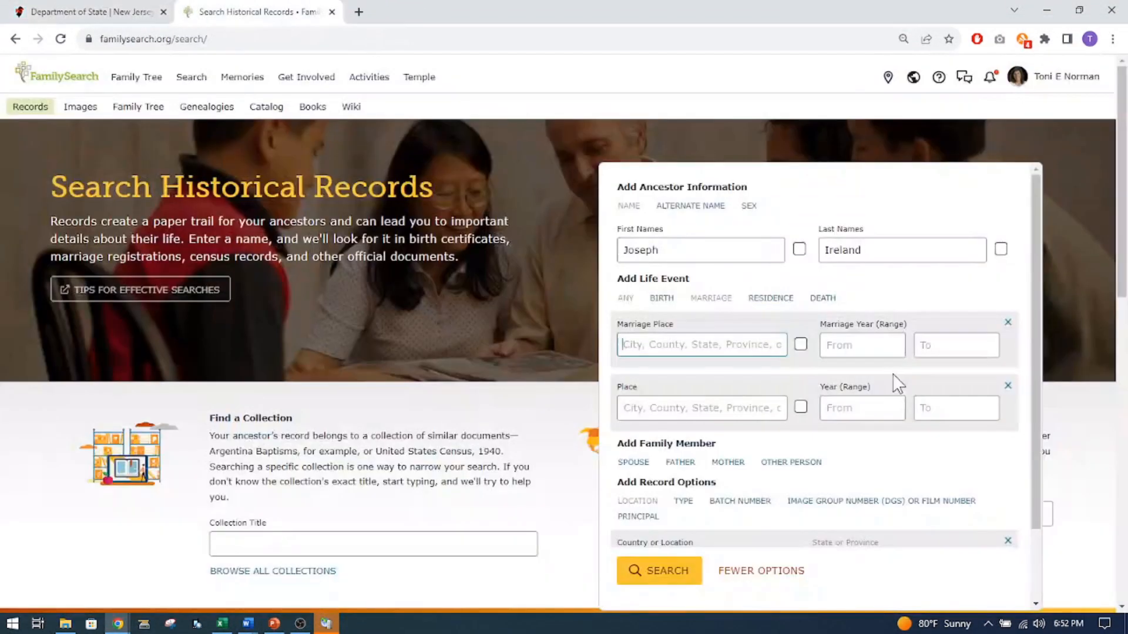
click(851, 345)
text(1762)
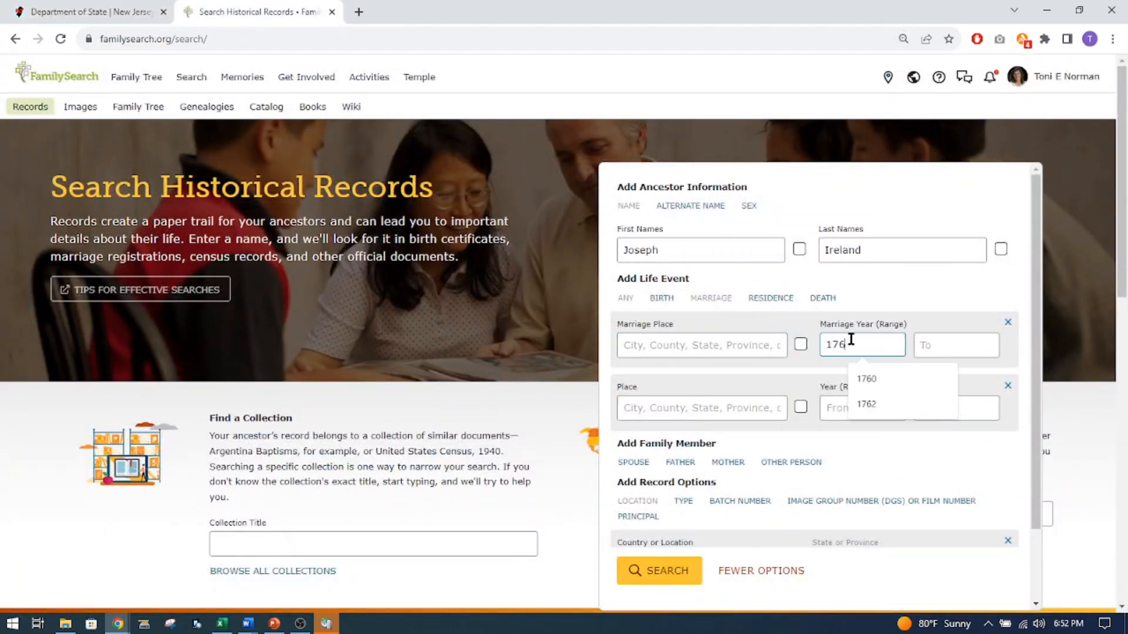
click(753, 343)
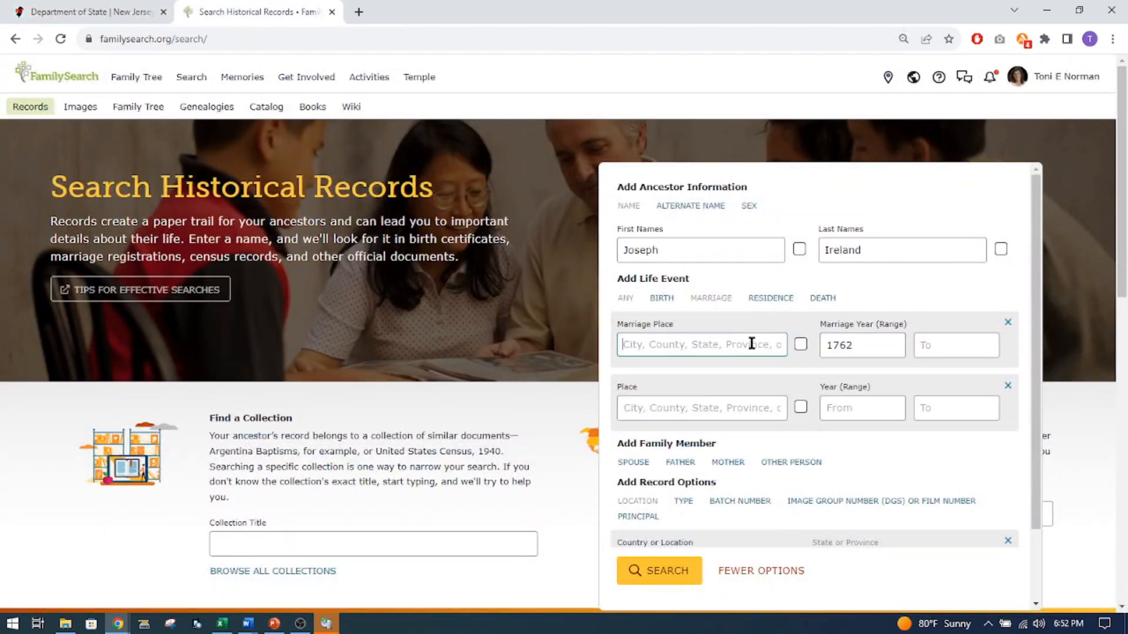
text(Cumberland, NJ)
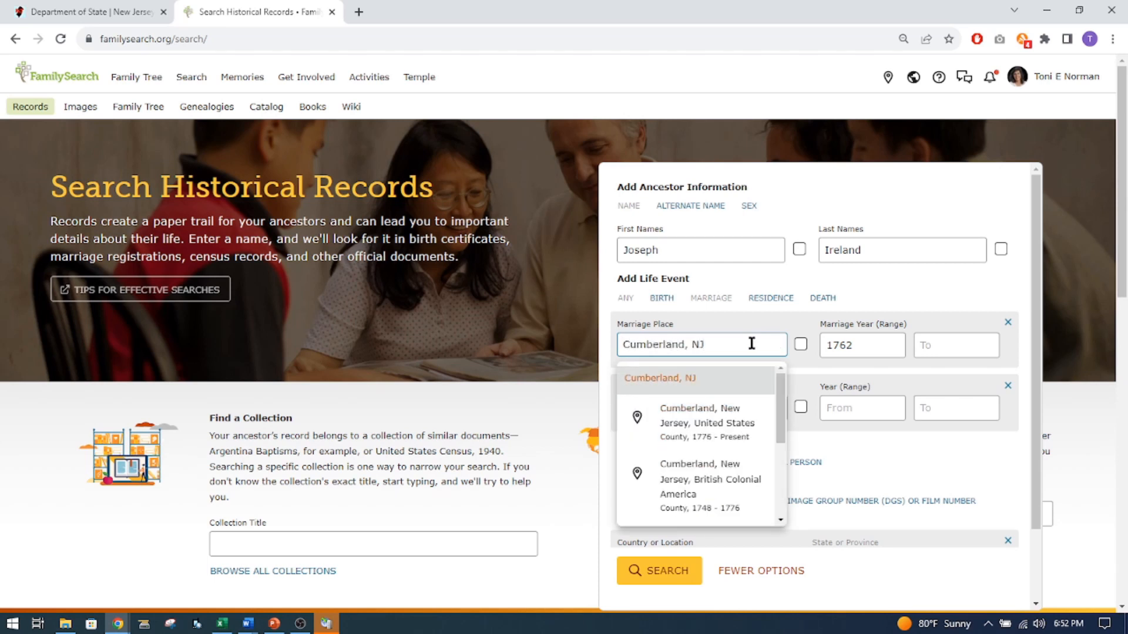
click(716, 418)
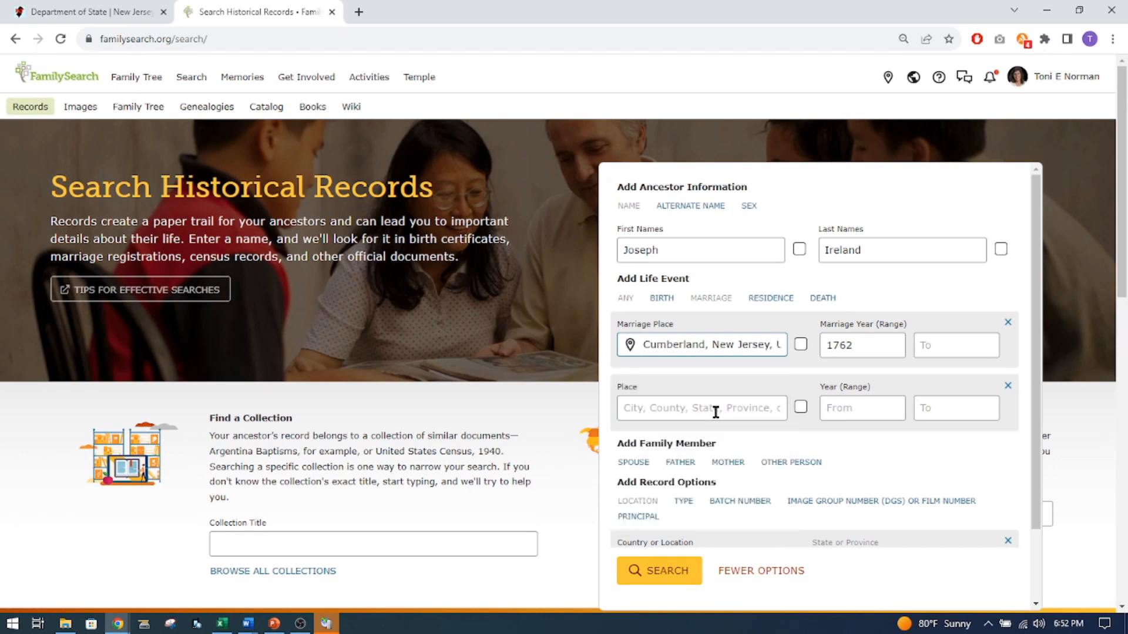
click(673, 571)
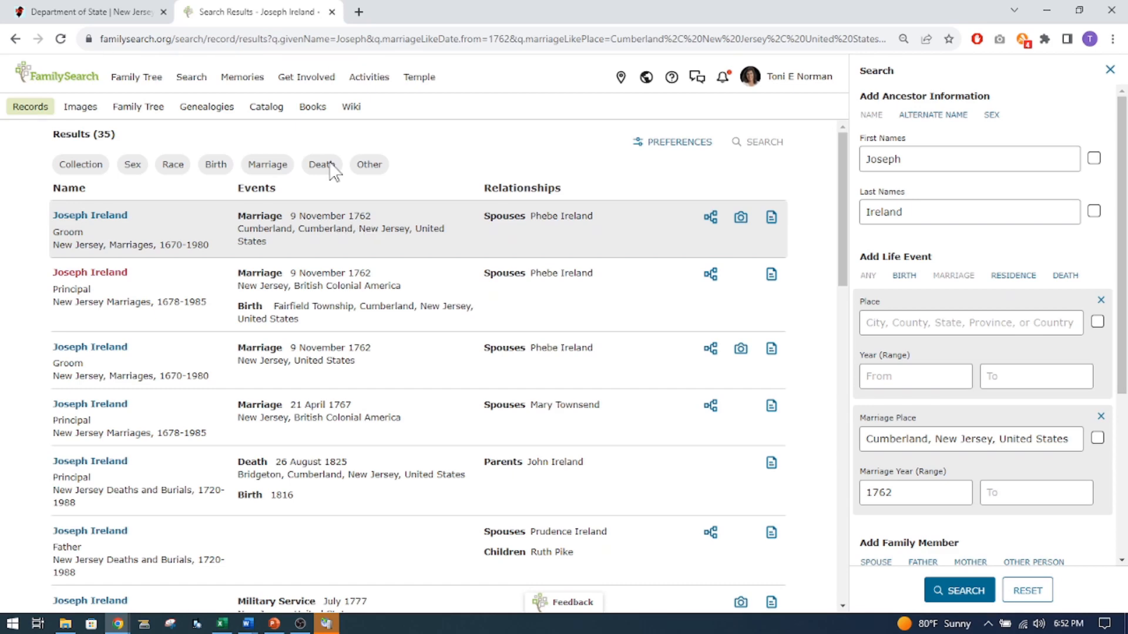
Compare the search results with the groom's 1762 bond entry on the archives site, and review the first result's record information.
click(120, 13)
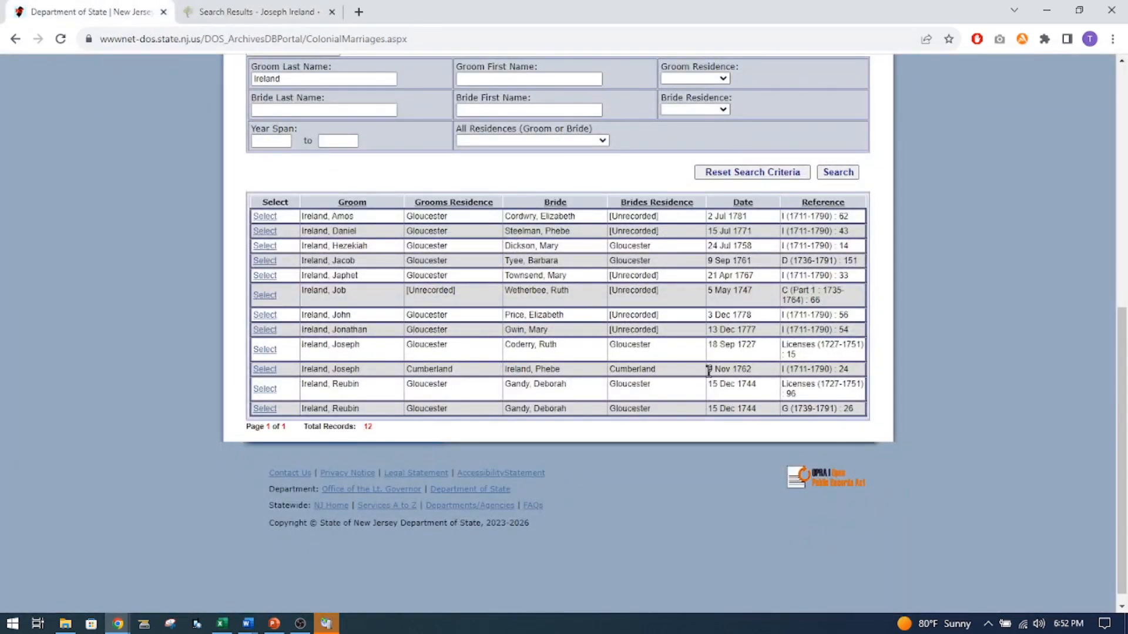
click(276, 12)
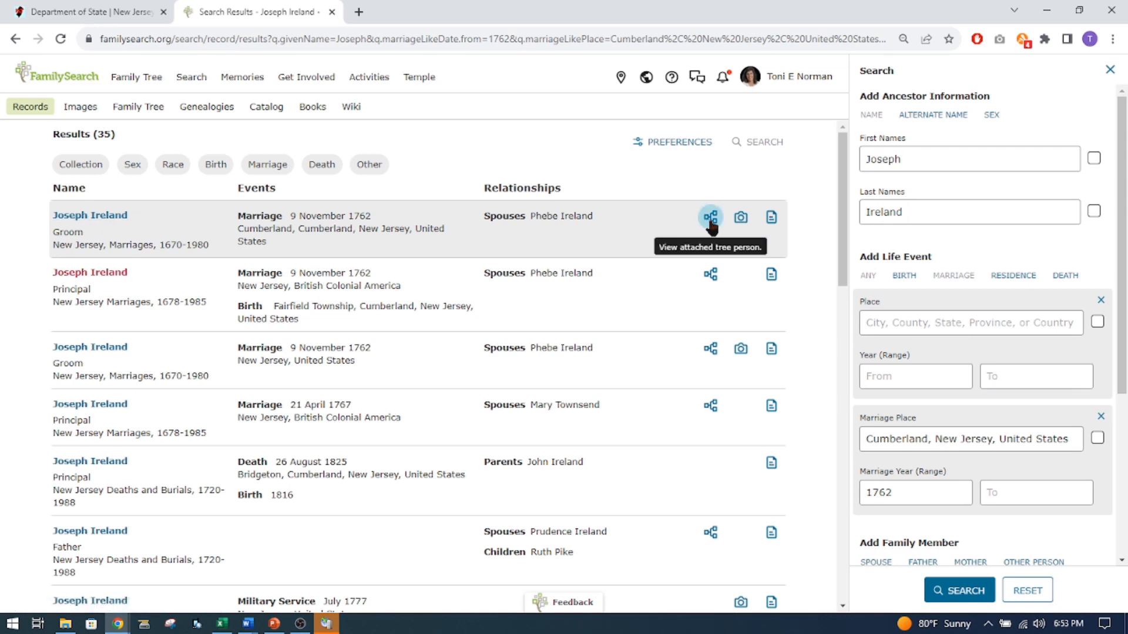
right_click(710, 222)
click(710, 217)
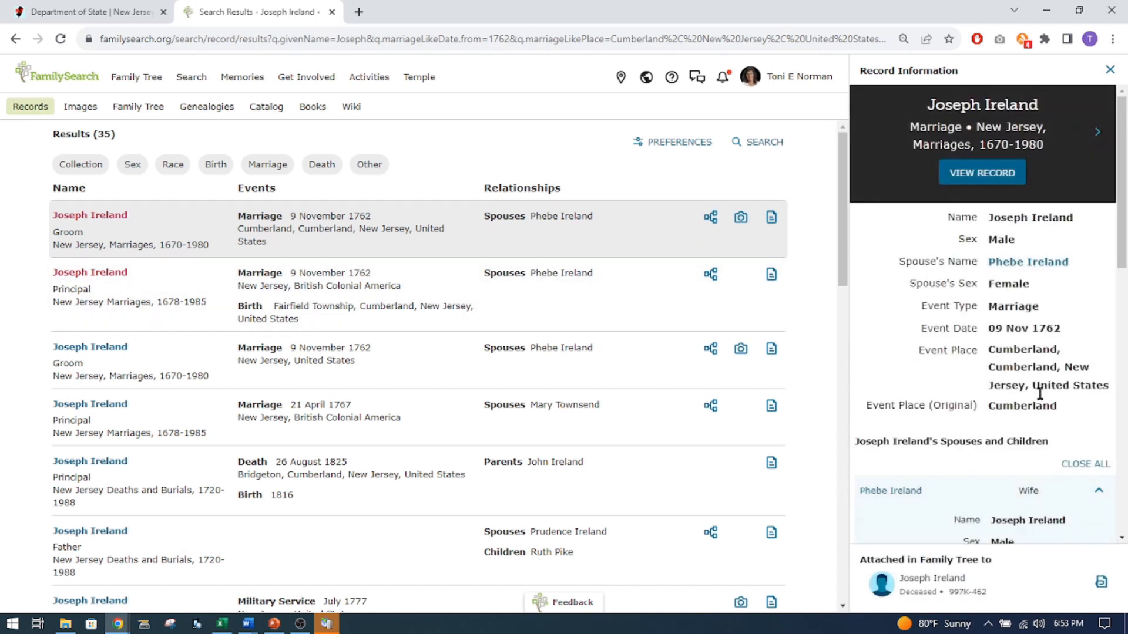
scroll(1036, 361, down, 2)
scroll(1037, 360, up, 2)
scroll(1031, 441, down, 3)
scroll(1010, 352, up, 3)
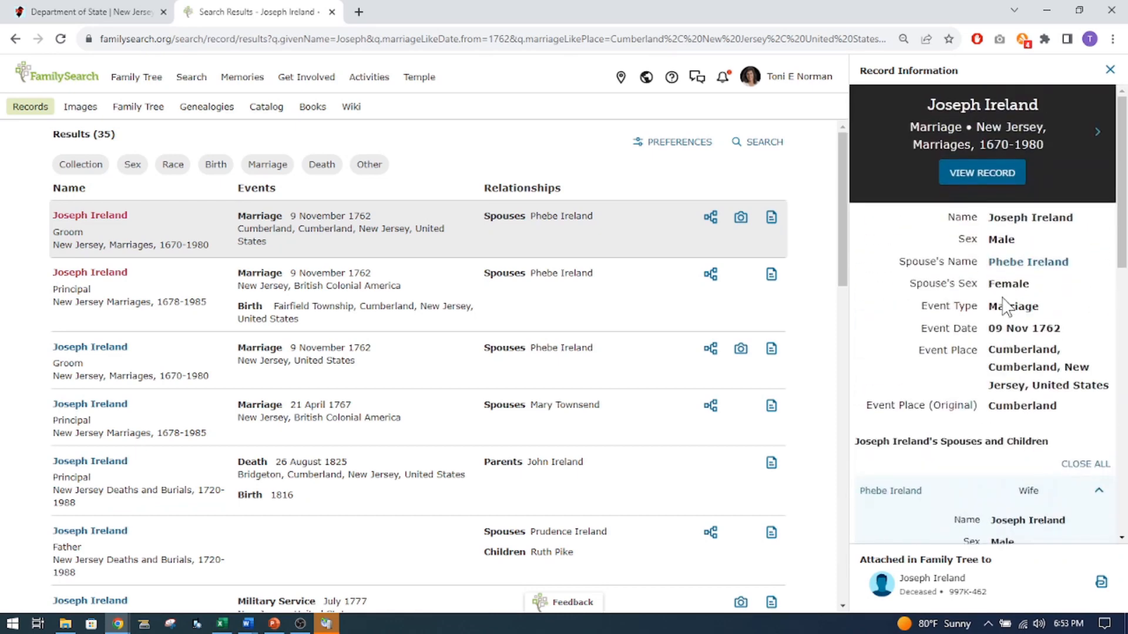
Open the first result's full marriage record in a new tab and view its original document image.
right_click(977, 177)
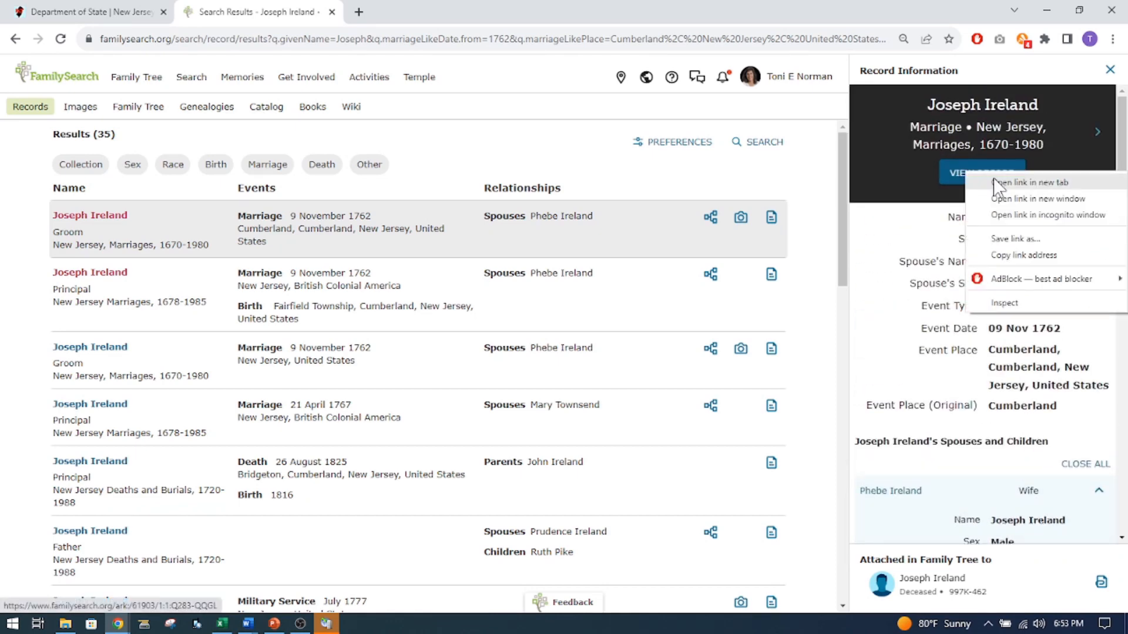
click(996, 182)
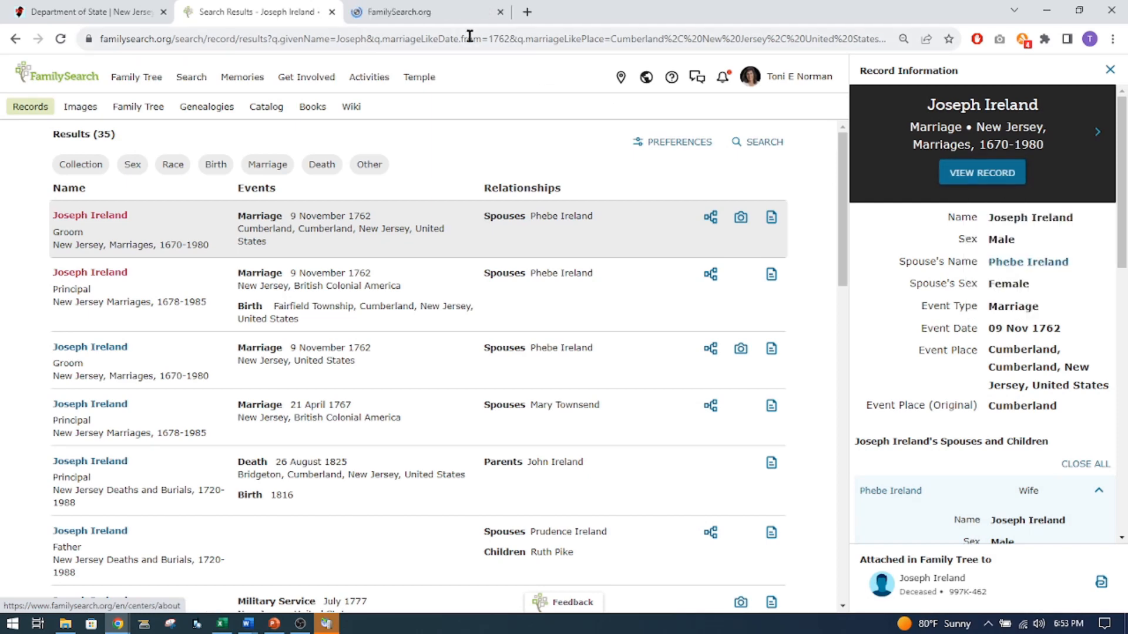
click(441, 19)
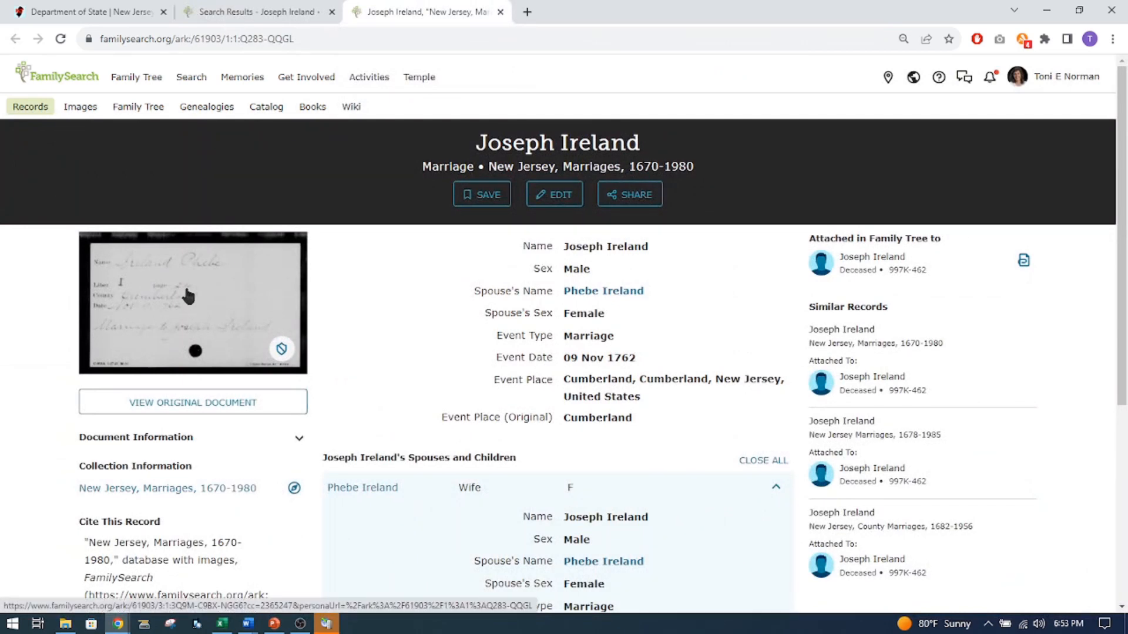
click(188, 296)
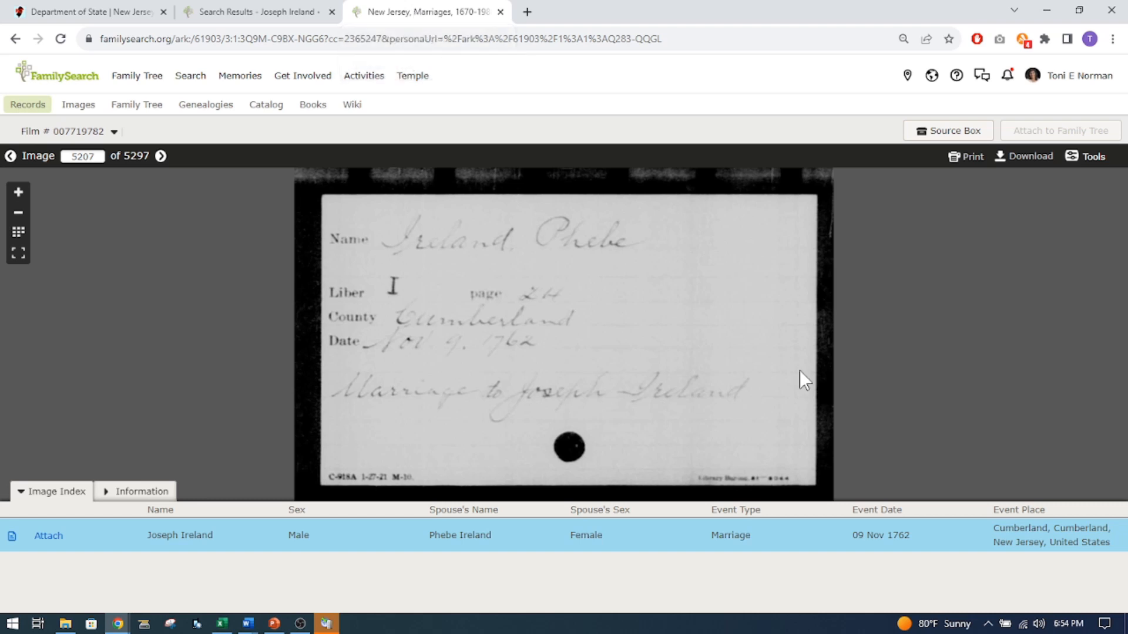
Check the document image's catalog record and citation information, and return to its image index.
click(50, 494)
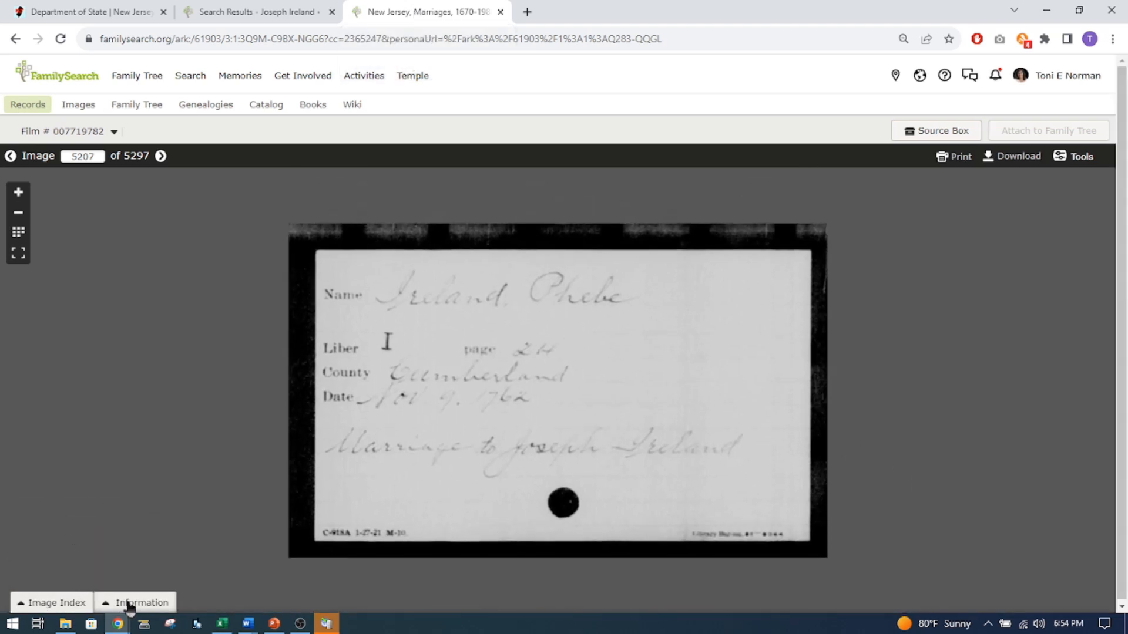
click(131, 603)
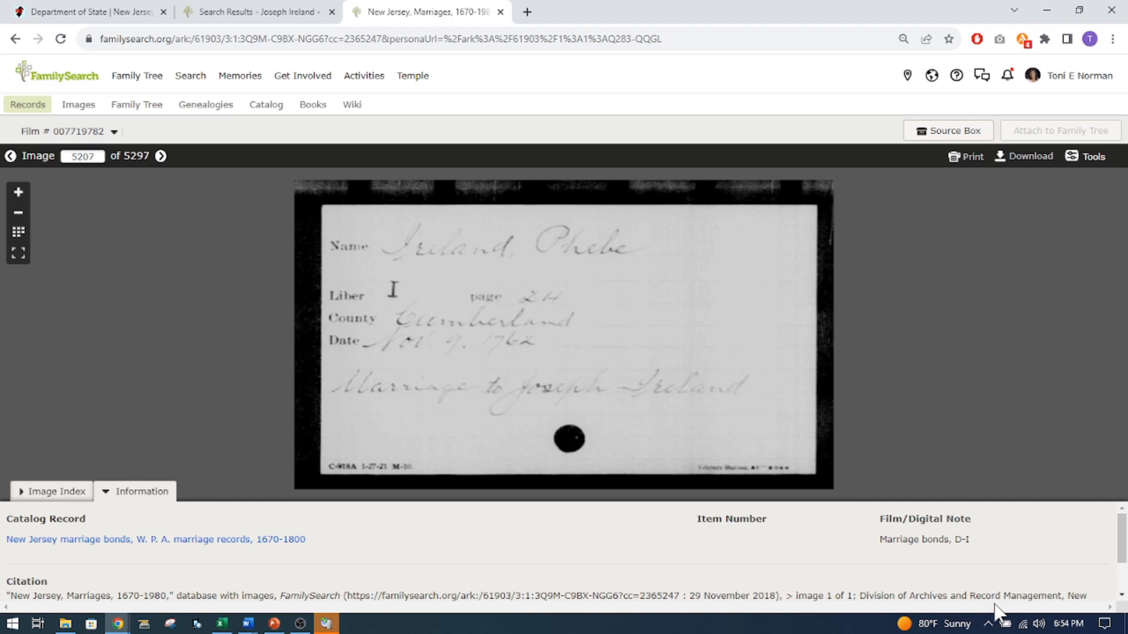
click(54, 493)
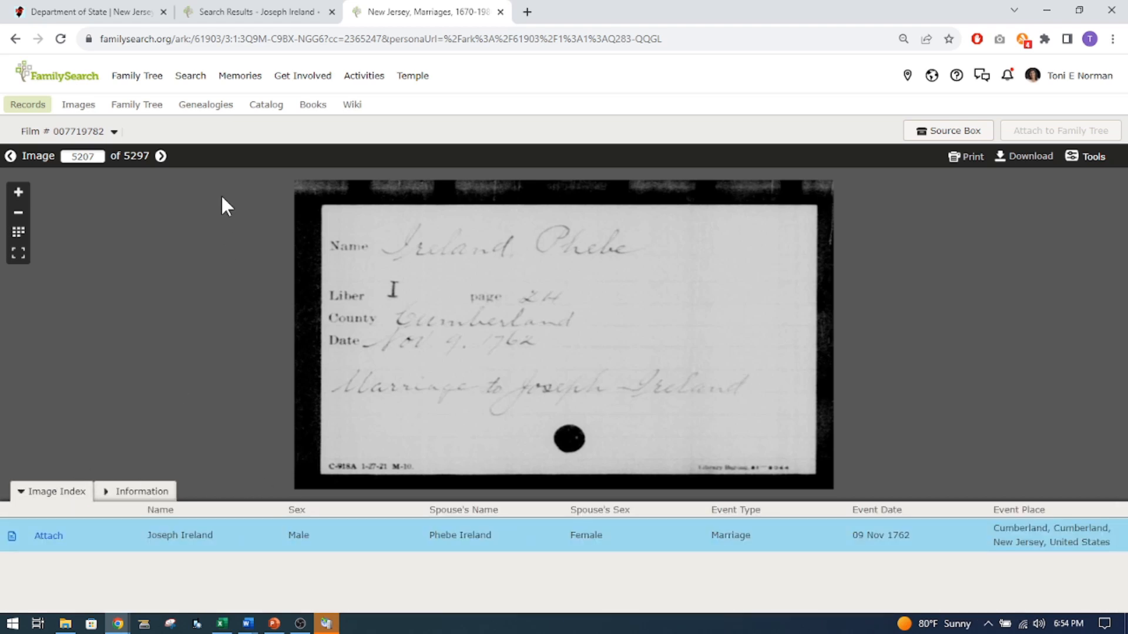
Leave the document image, close the marriage record, and open the family tree person attached to the first search result.
click(15, 39)
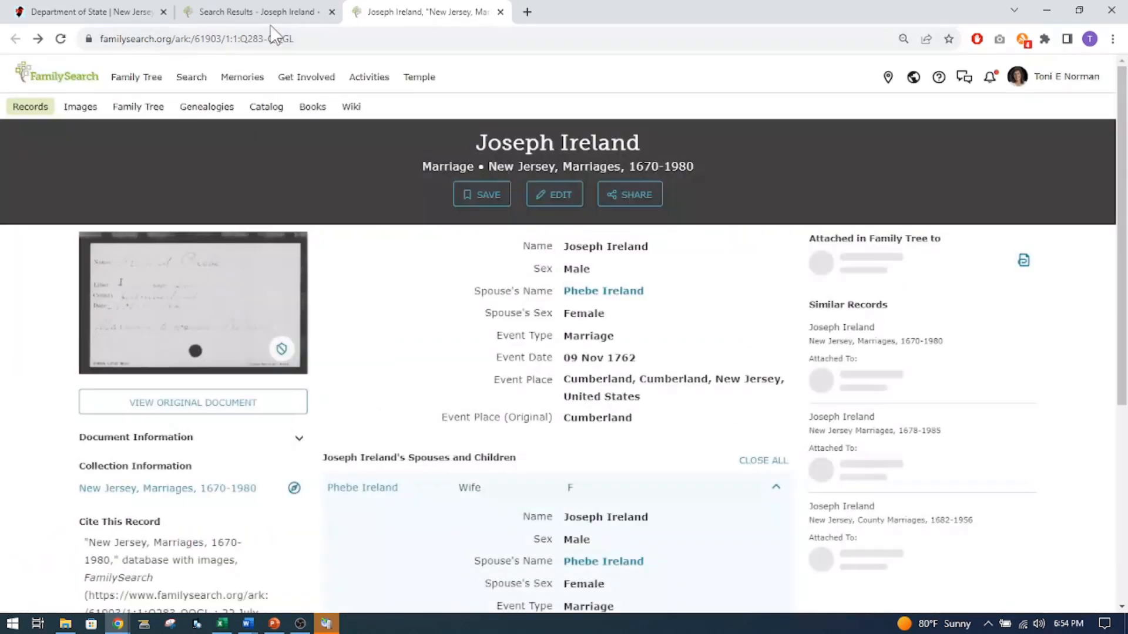
click(500, 12)
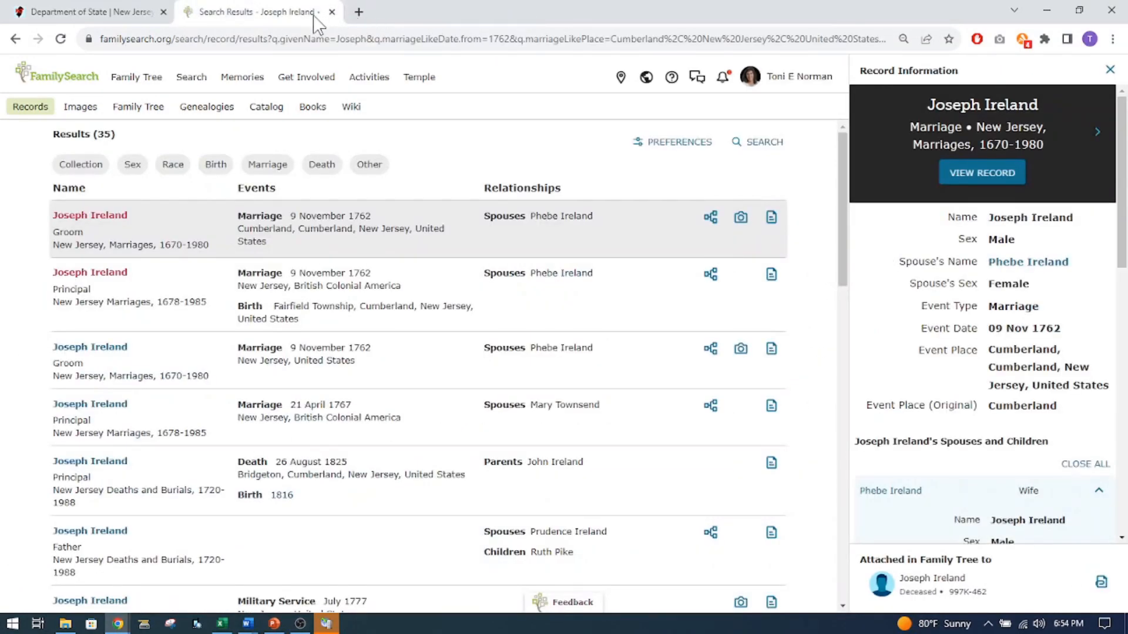
right_click(711, 222)
click(709, 226)
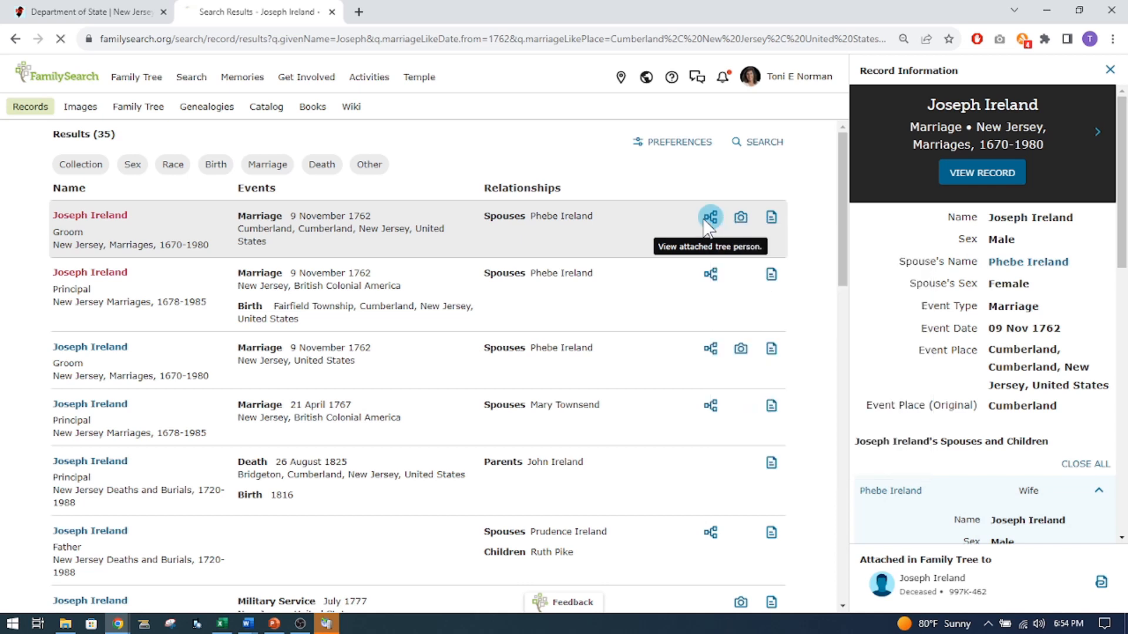
click(709, 226)
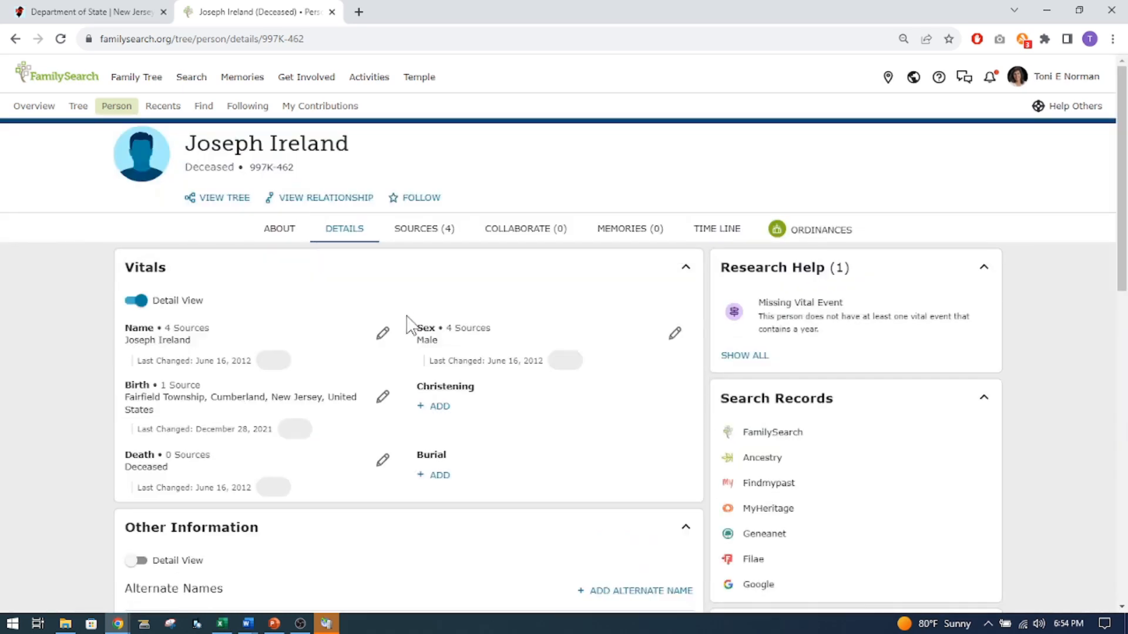
Review the groom's vitals and family members, and open the person page of his spouse.
scroll(346, 285, down, 3)
scroll(345, 284, up, 3)
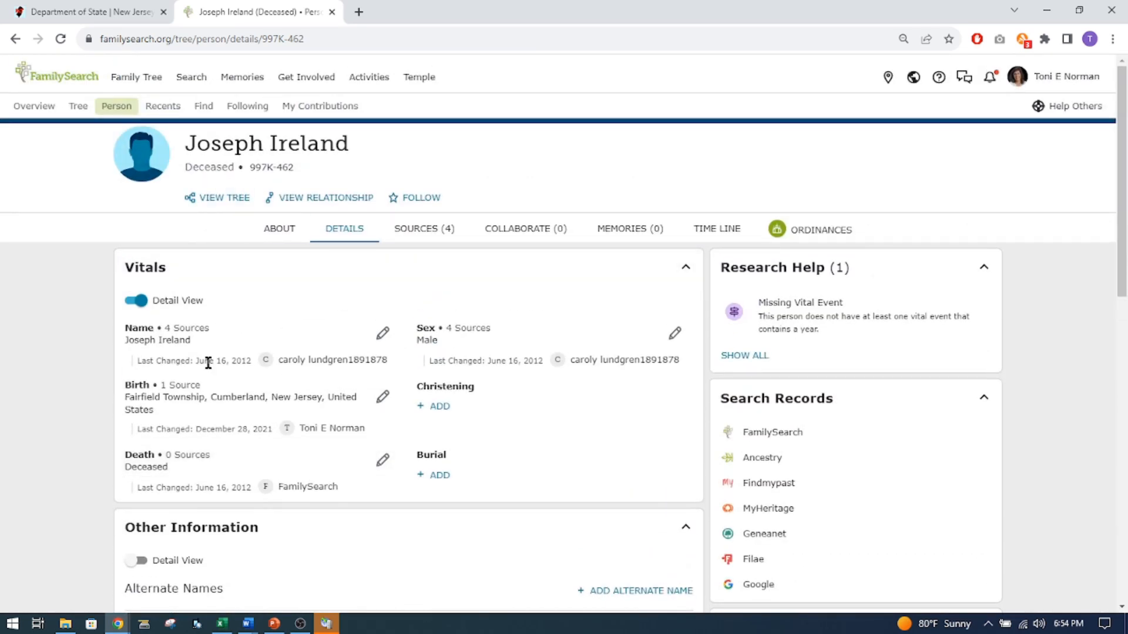
scroll(233, 416, down, 8)
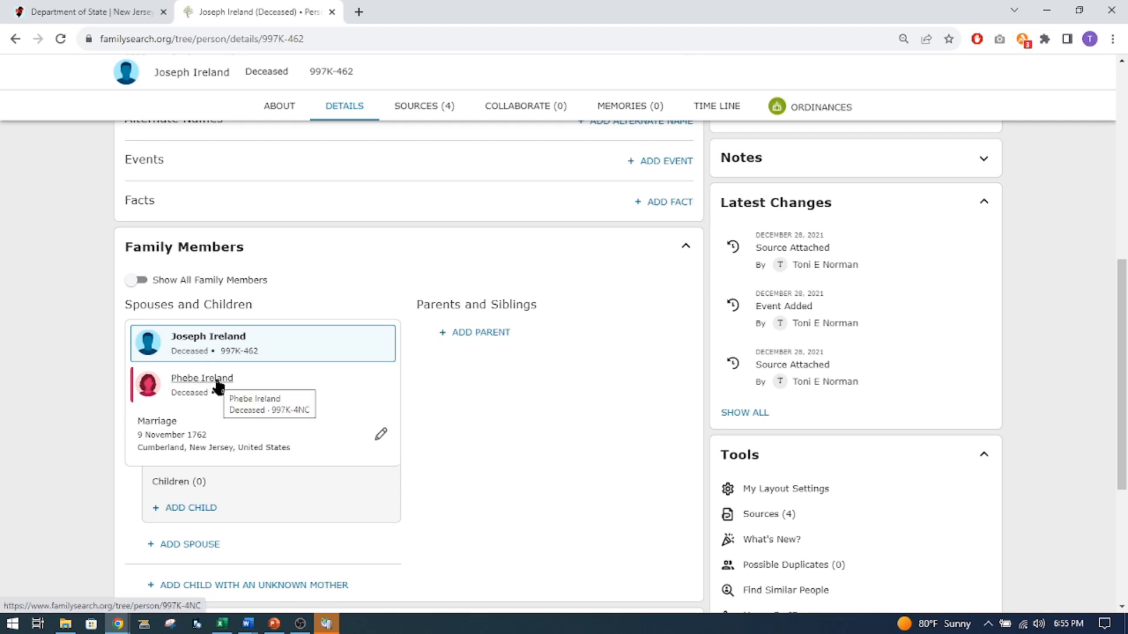
mouse_move(218, 384)
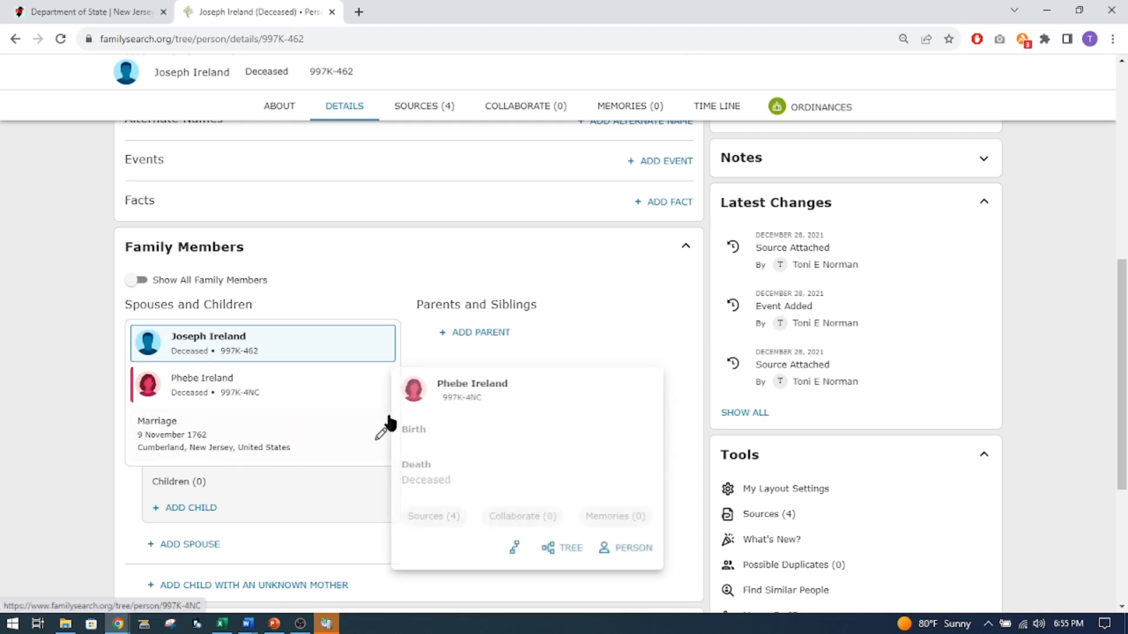
click(632, 584)
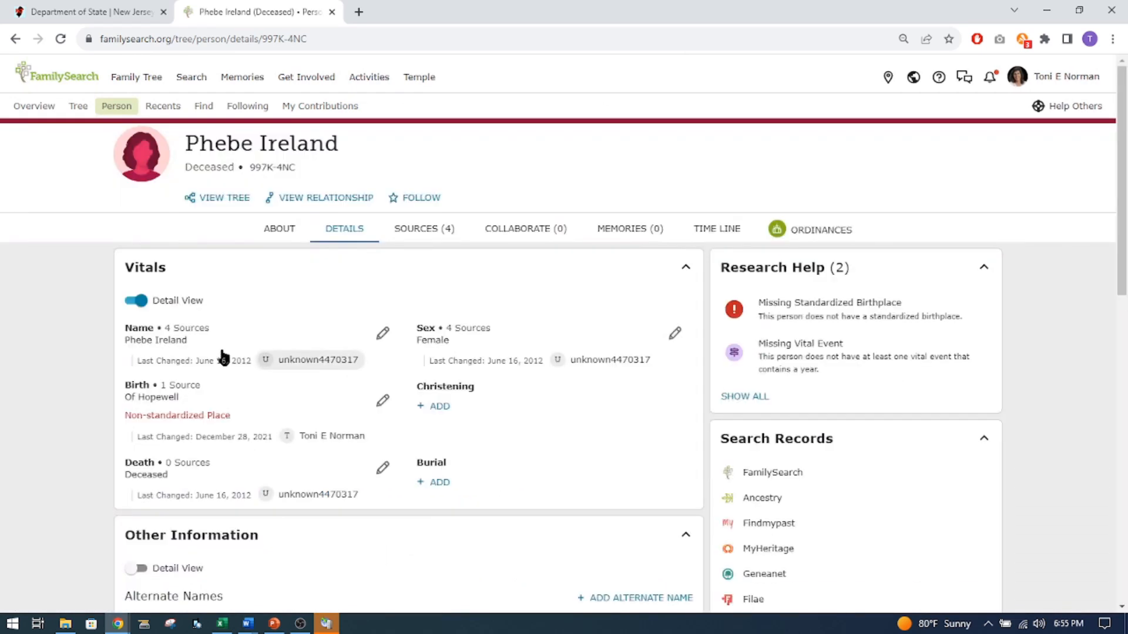
Review the bride's other information, spouse, children and parents on her person page.
scroll(514, 376, down, 6)
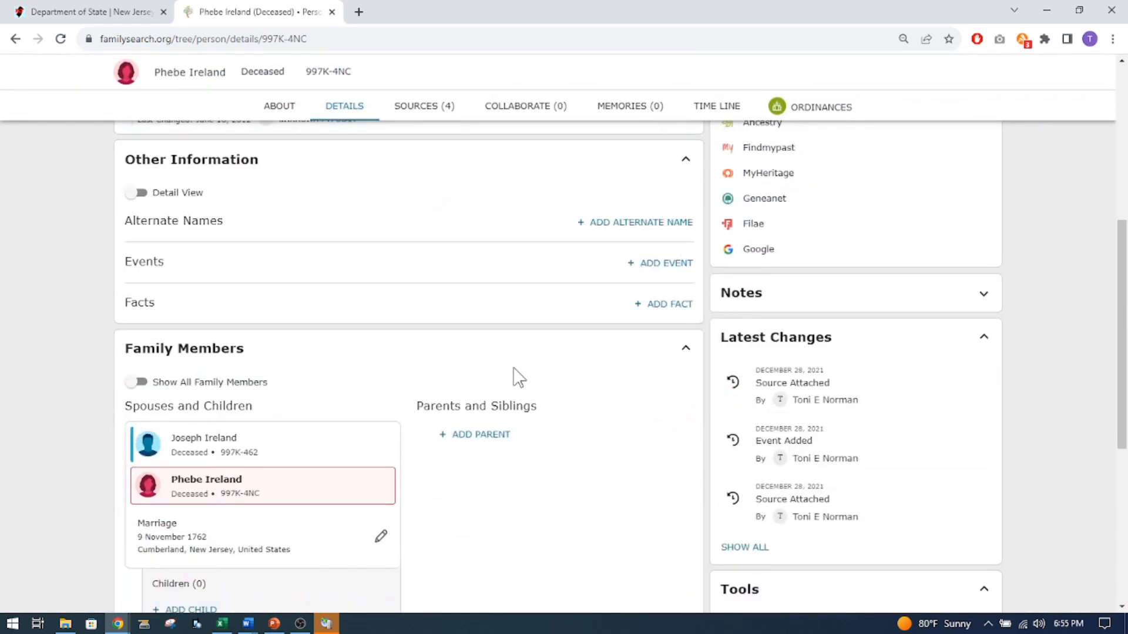
scroll(522, 474, down, 3)
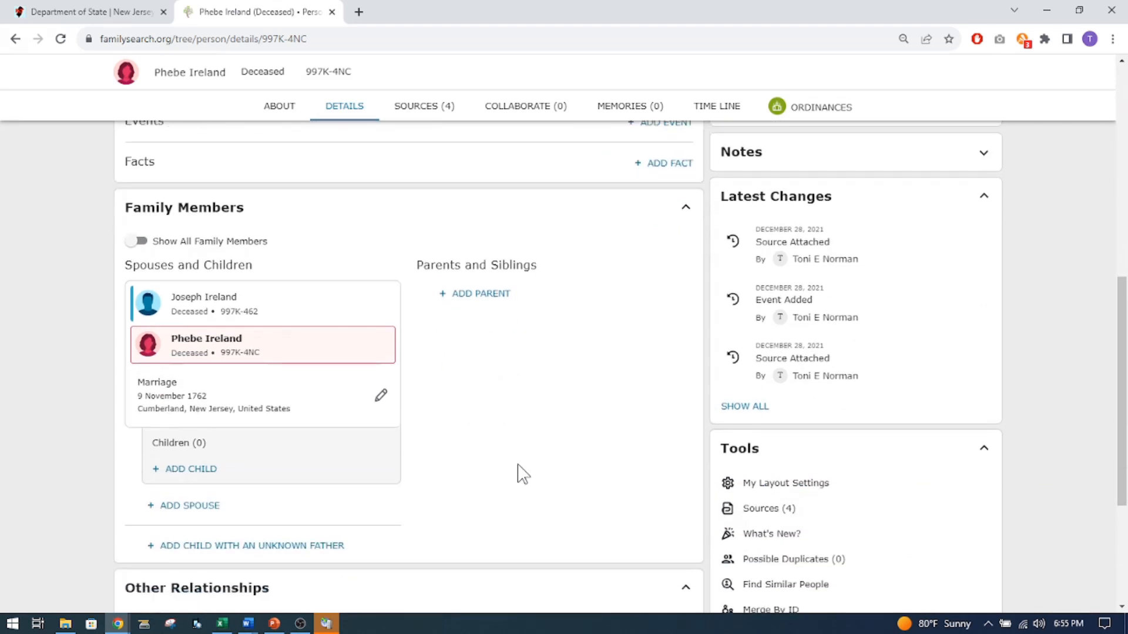
scroll(473, 411, up, 3)
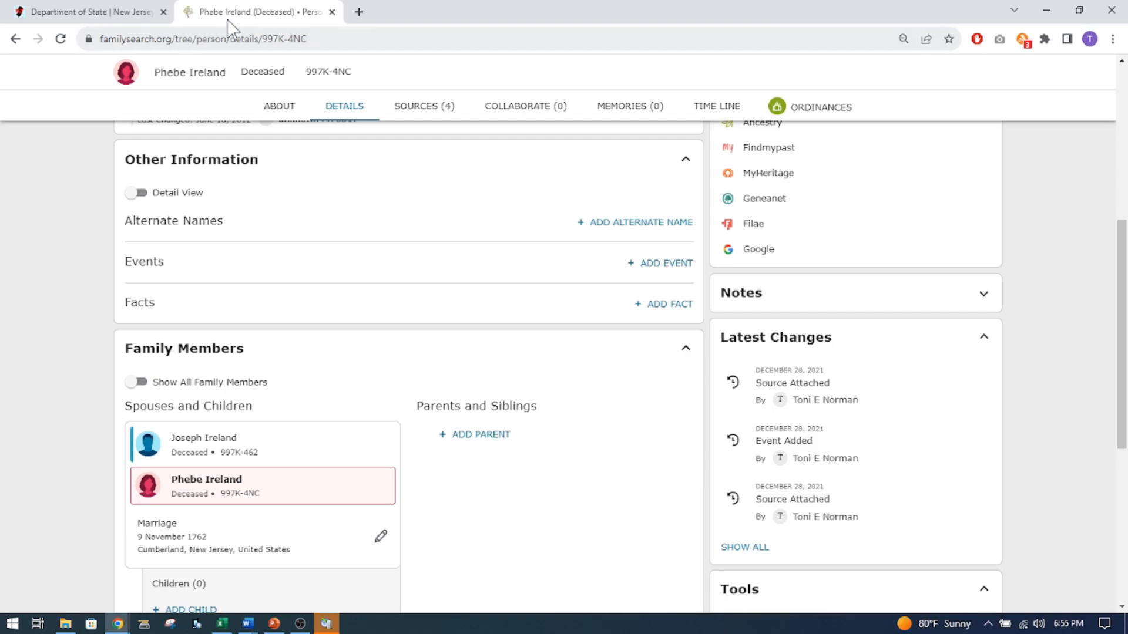
scroll(262, 164, up, 5)
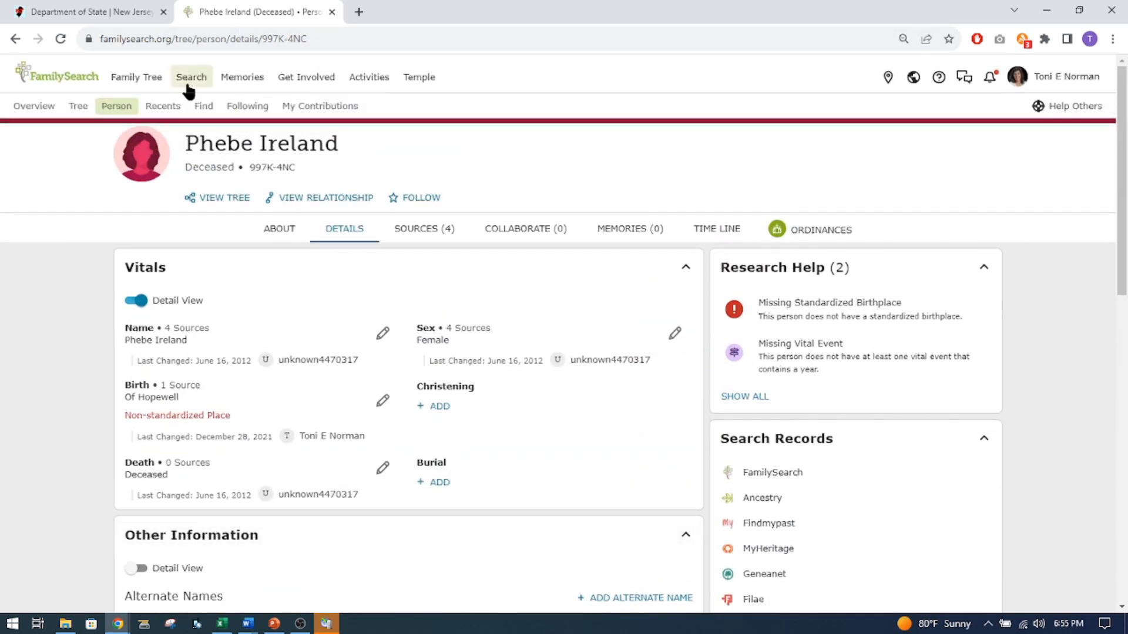
Switch back to the State Archives site and review the Colonial Marriage Bonds results and database description.
click(106, 14)
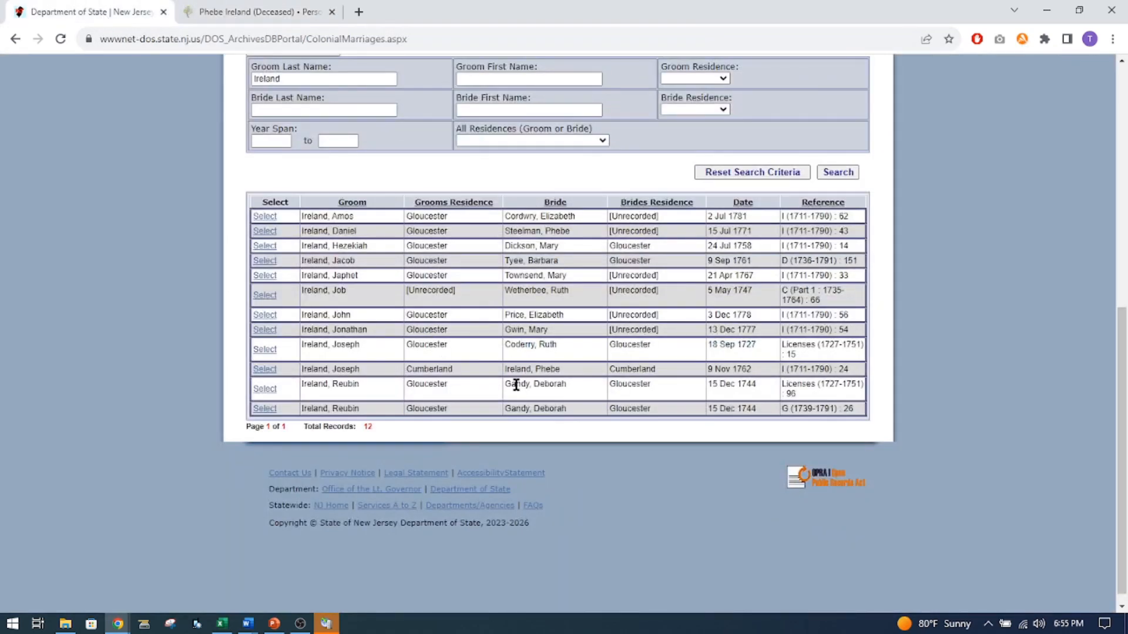
scroll(524, 388, up, 3)
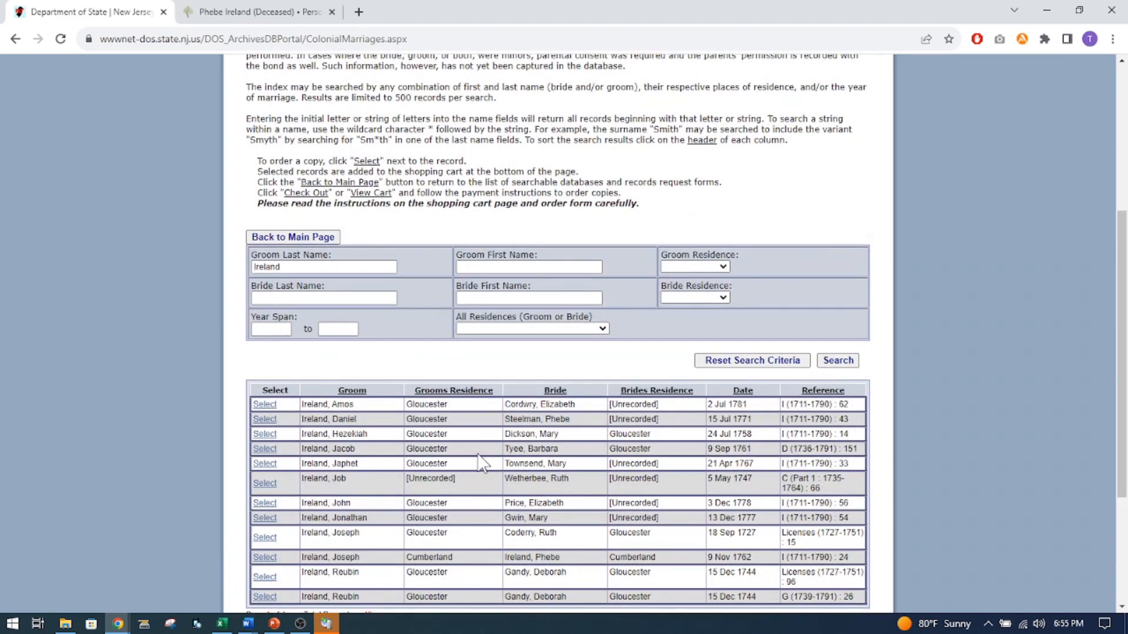
scroll(493, 435, up, 5)
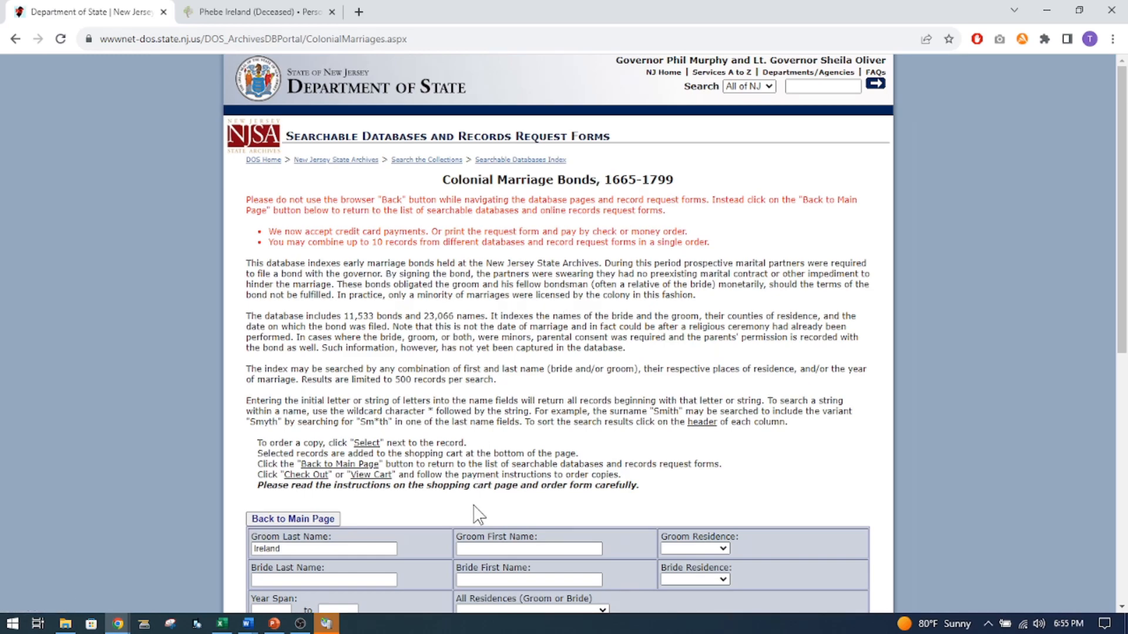
scroll(479, 473, down, 3)
scroll(482, 476, up, 3)
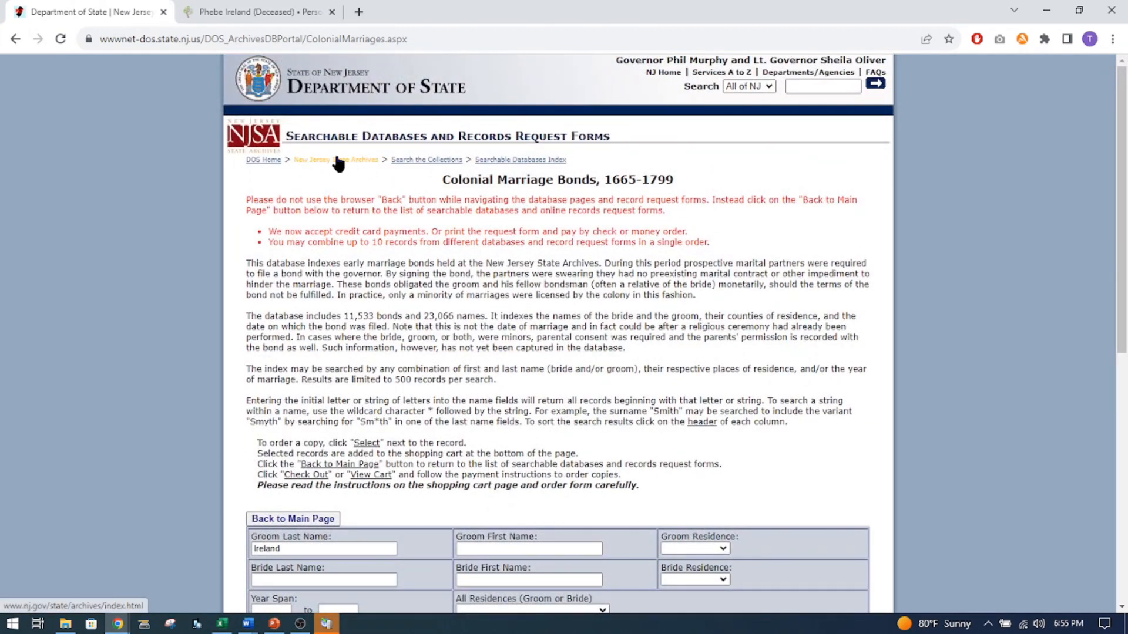
Go through the archives' collections search to the searchable databases list and open Death Records, May 1848 - May 1878.
click(418, 161)
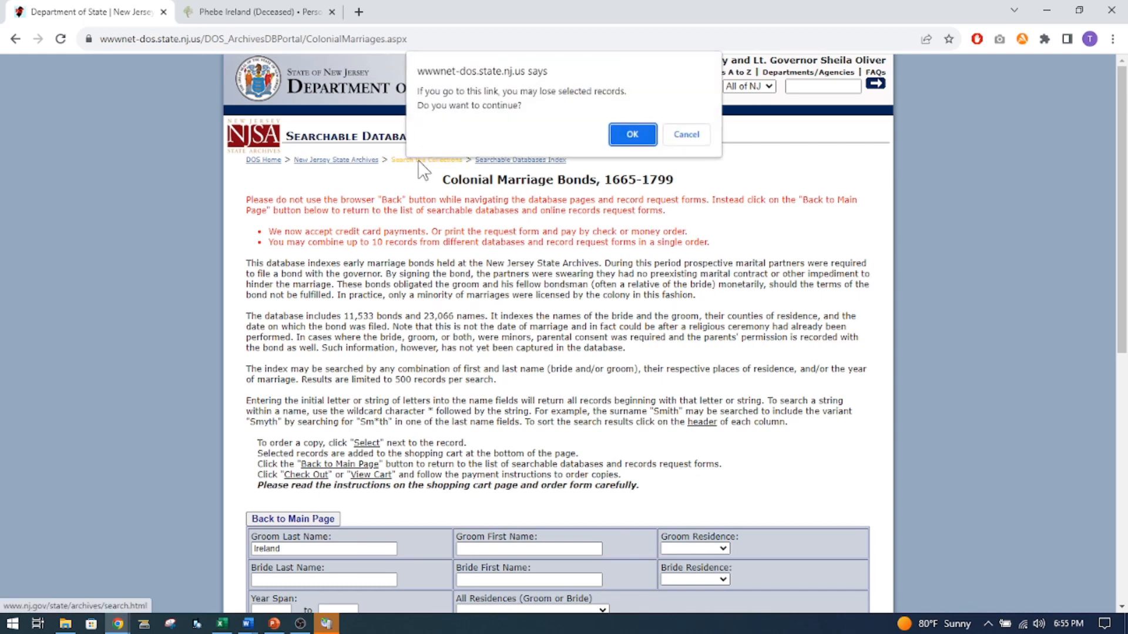
click(630, 136)
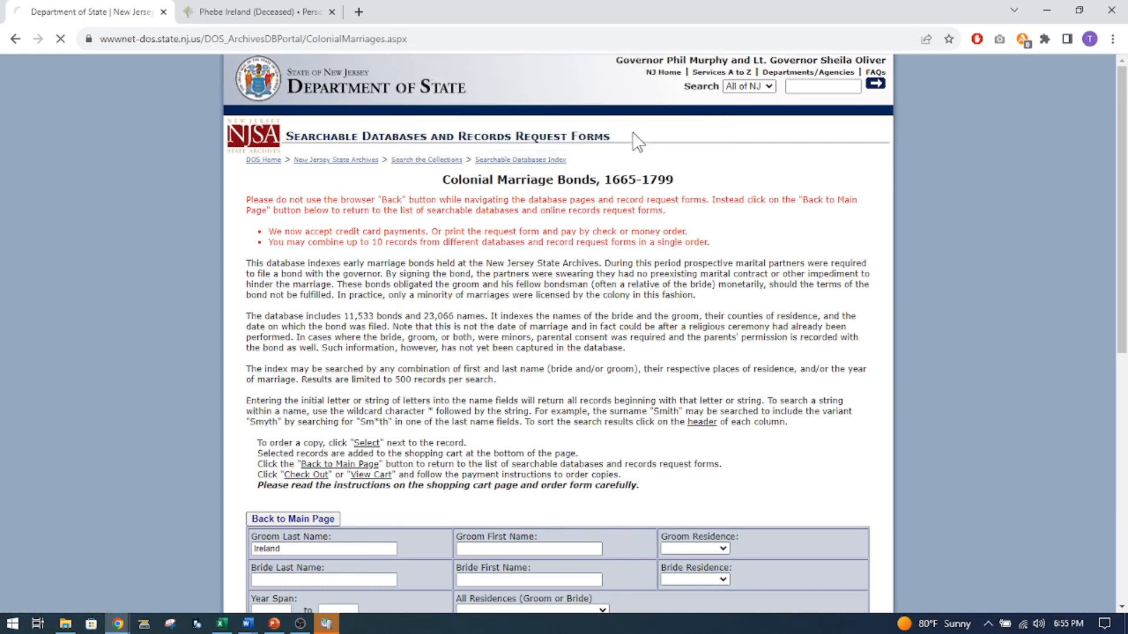
scroll(611, 353, down, 3)
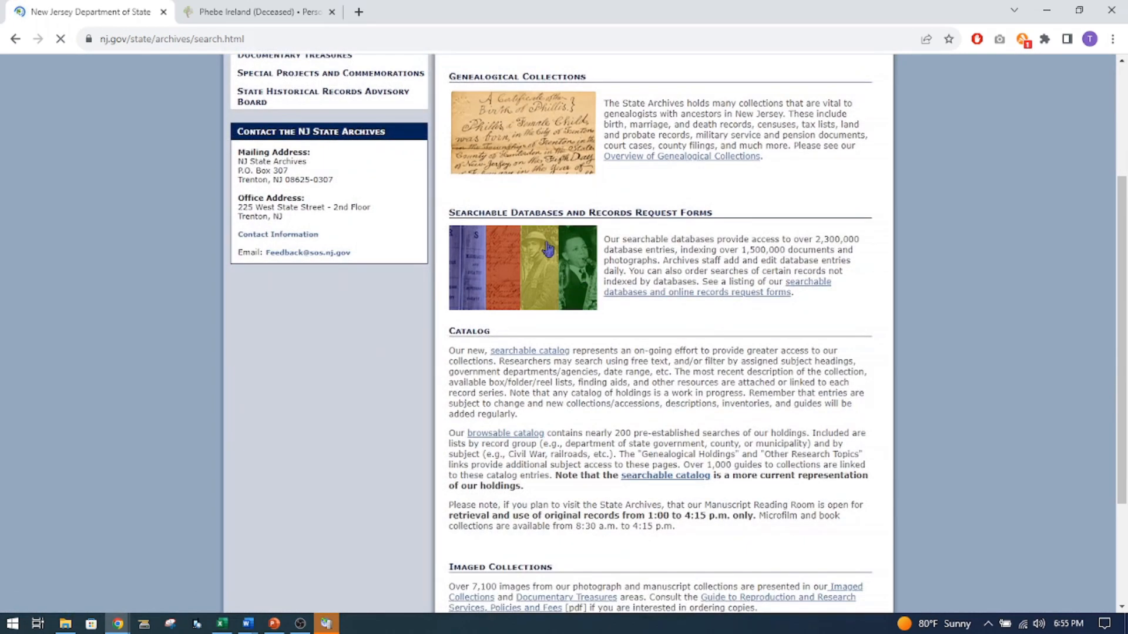
click(523, 258)
scroll(620, 349, down, 3)
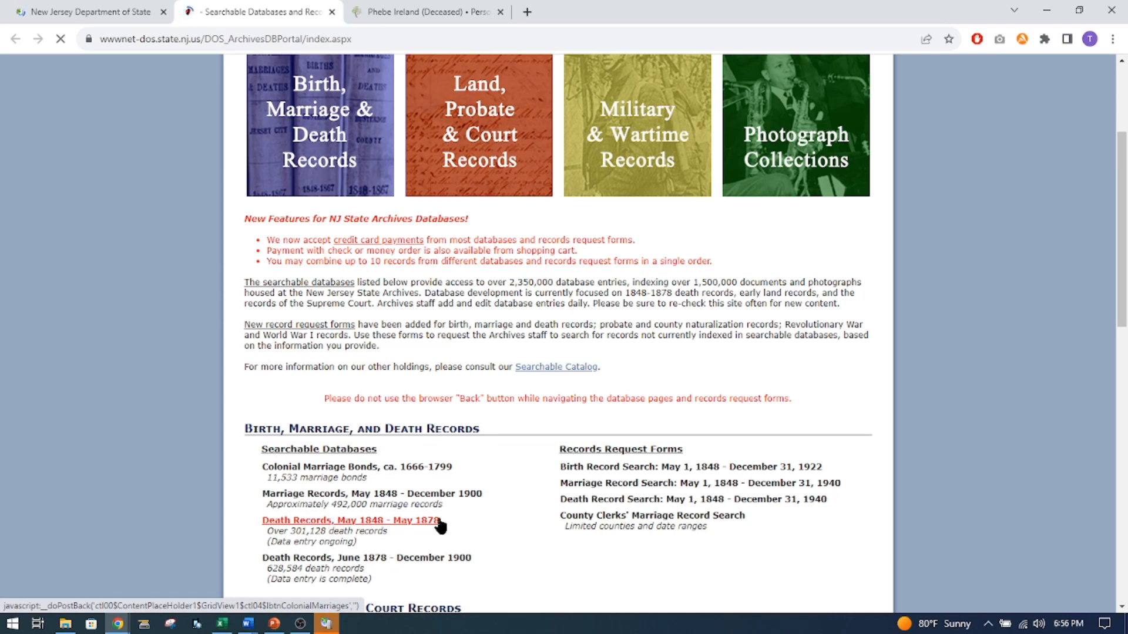
scroll(462, 524, down, 2)
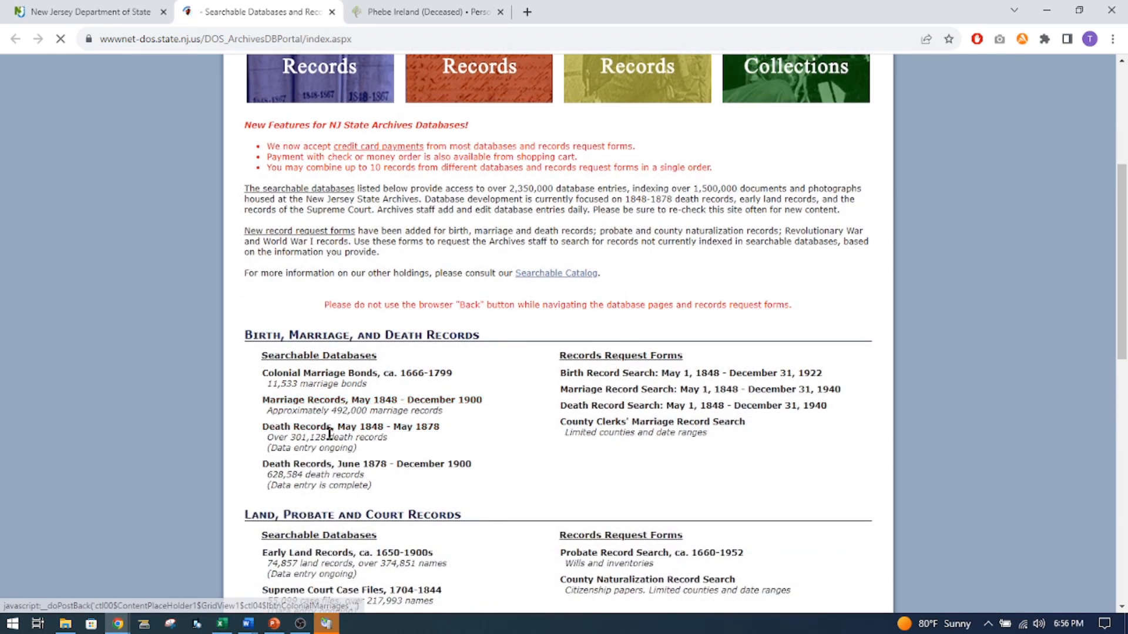
click(331, 427)
Search the 1848–1878 death records by the couple's last name and bring up the results.
click(342, 538)
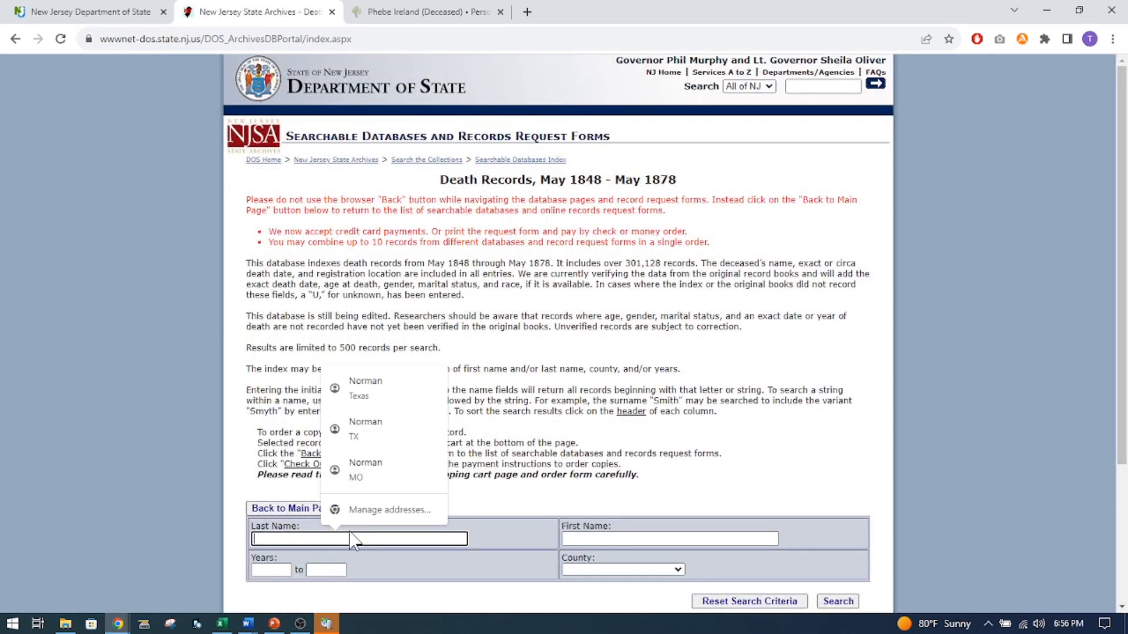
text(Ireland)
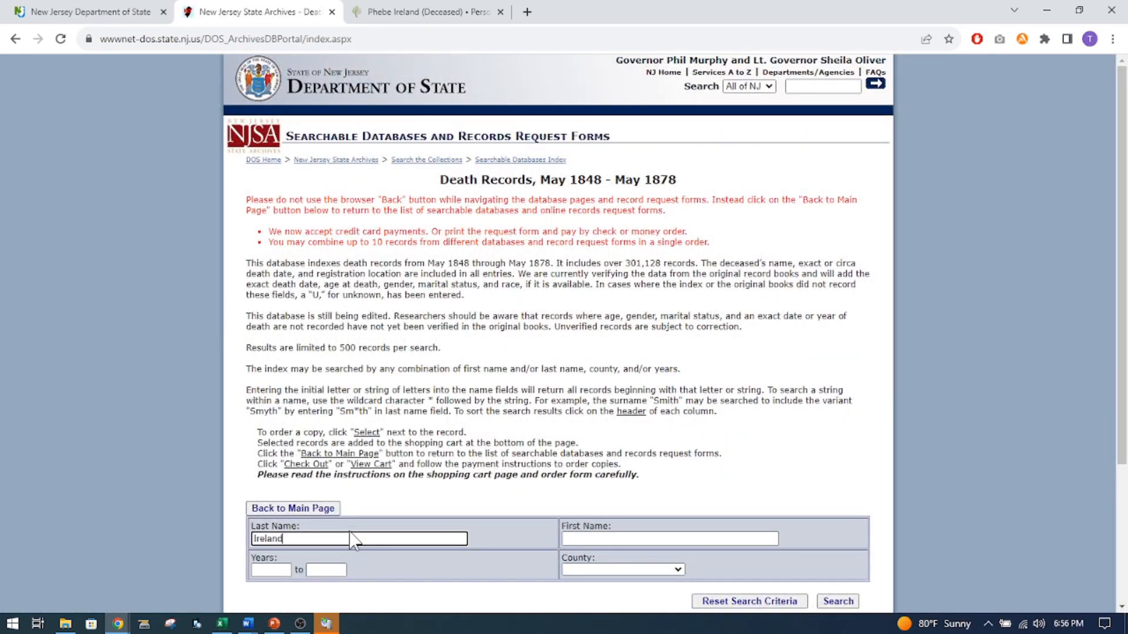
click(353, 539)
scroll(352, 539, down, 2)
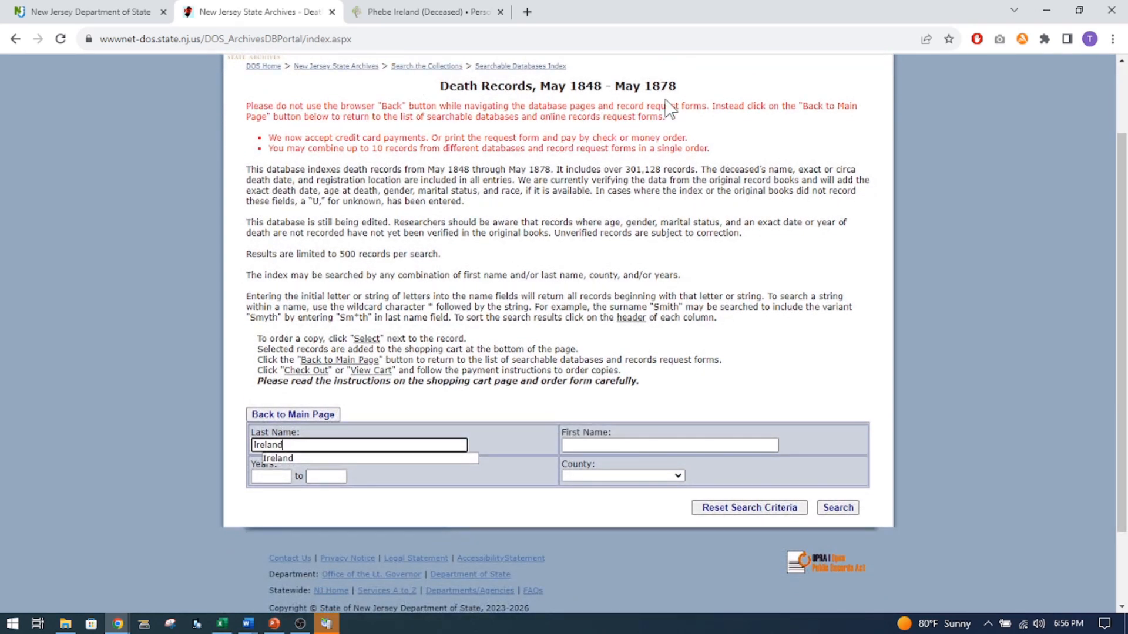
click(837, 508)
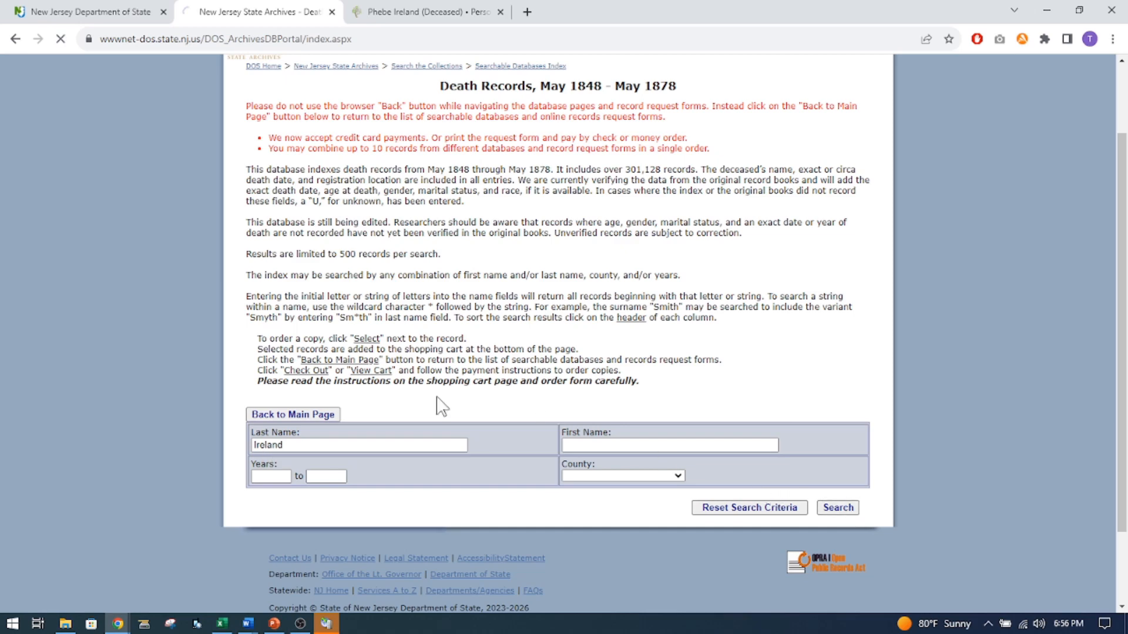
scroll(443, 356, down, 3)
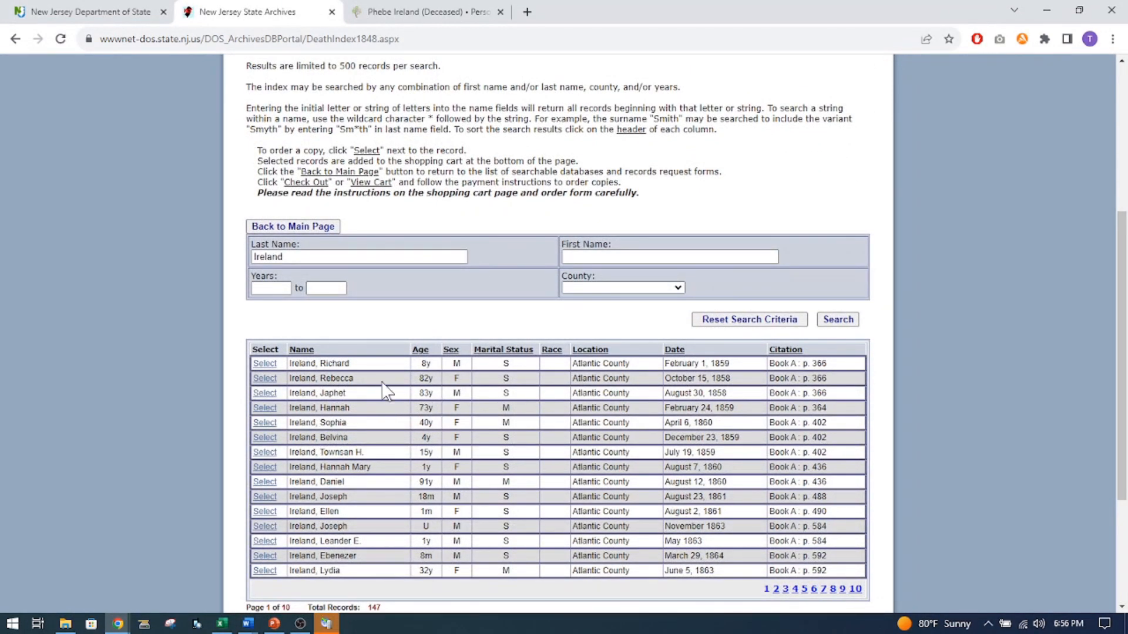
Narrow the death records search to Cumberland county and run it again.
scroll(384, 390, down, 2)
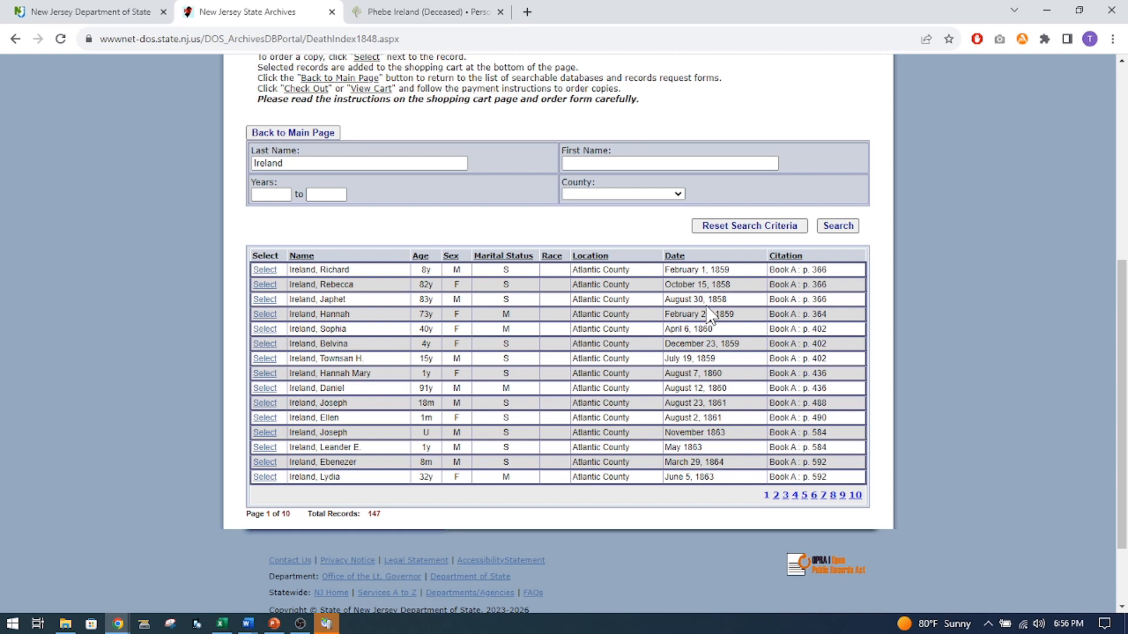
click(678, 194)
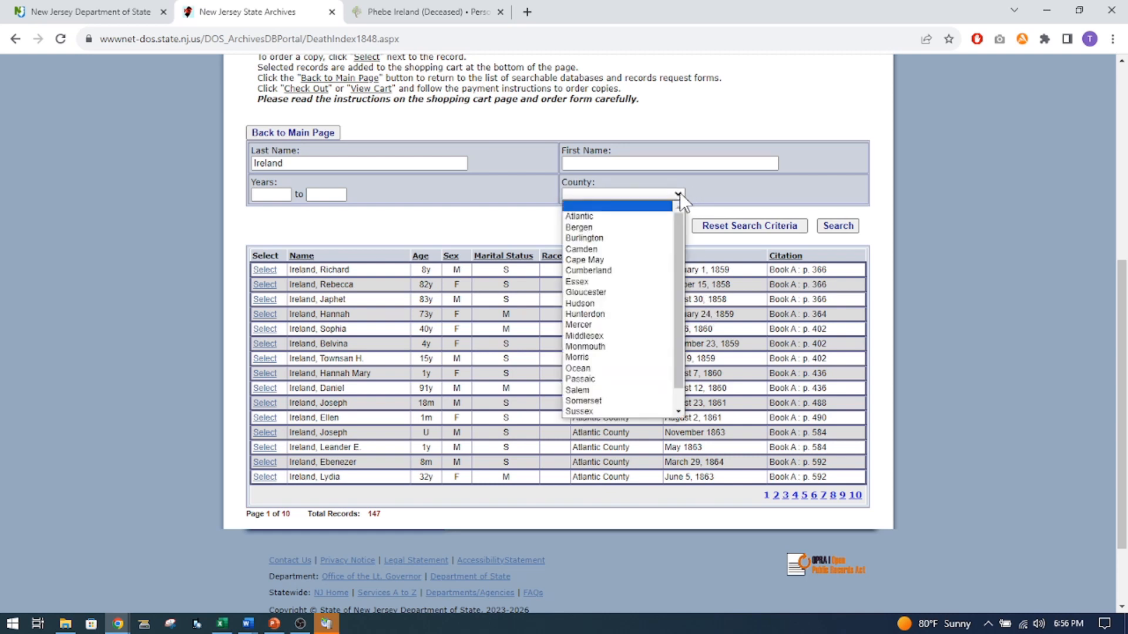
click(590, 270)
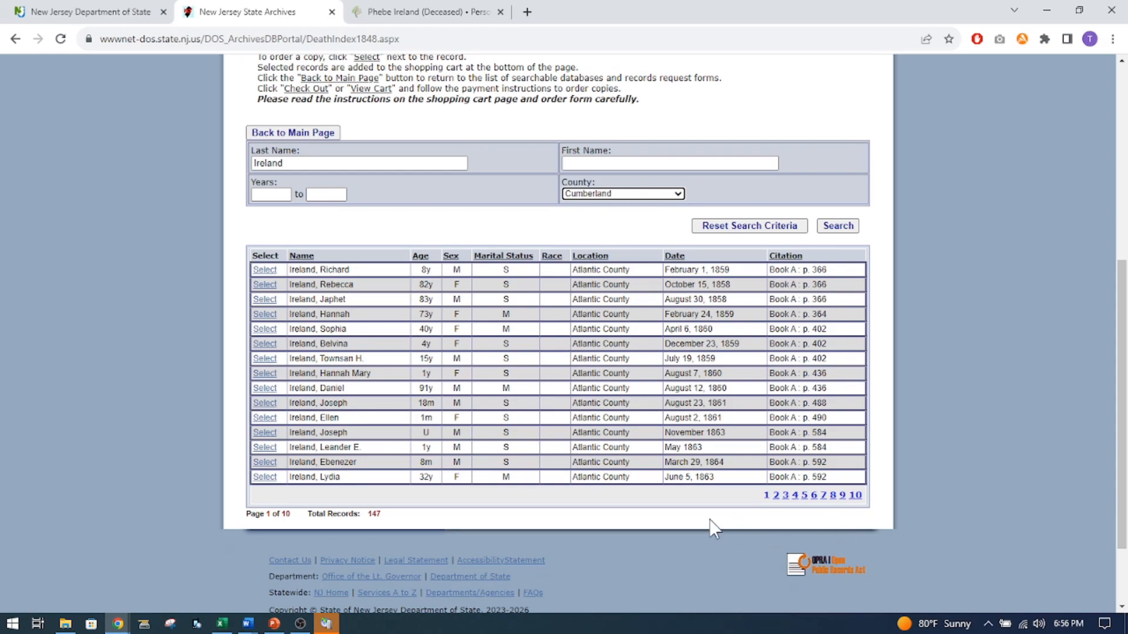
scroll(662, 403, down, 1)
scroll(663, 403, up, 3)
click(837, 320)
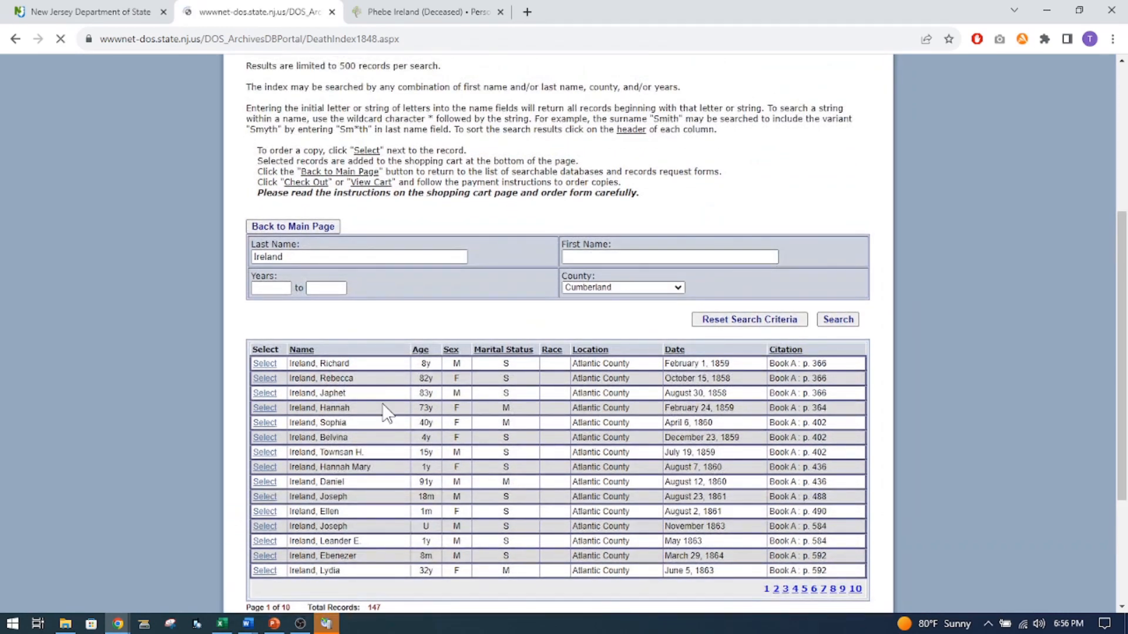
Review the Cumberland County death entries and switch back to the bride's person page on FamilySearch.
scroll(373, 390, down, 6)
scroll(553, 434, down, 2)
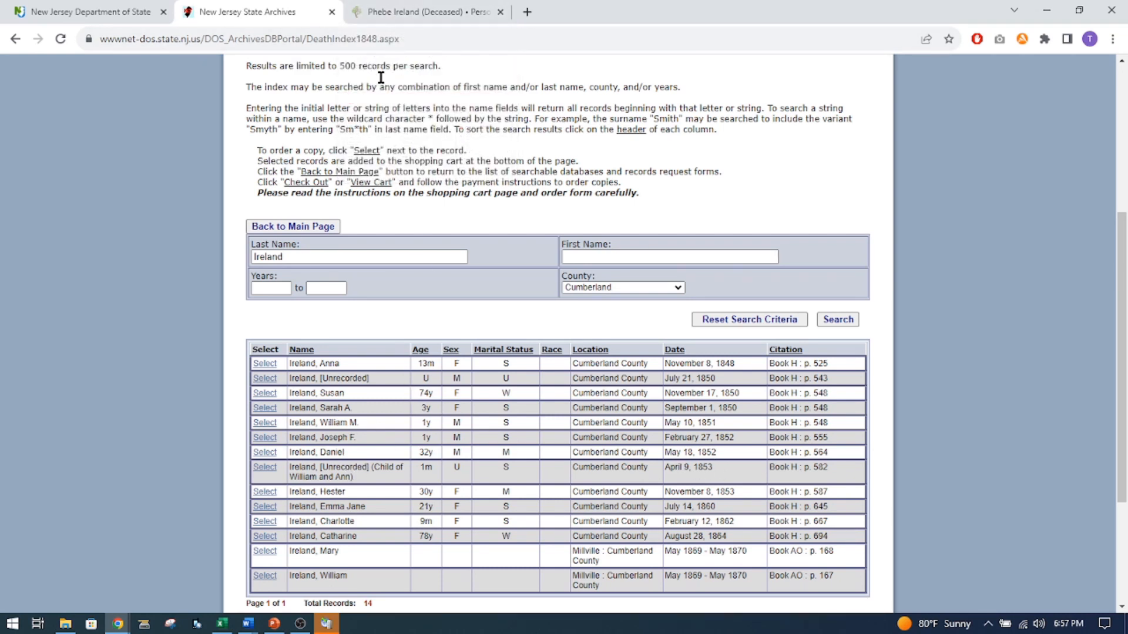
click(395, 15)
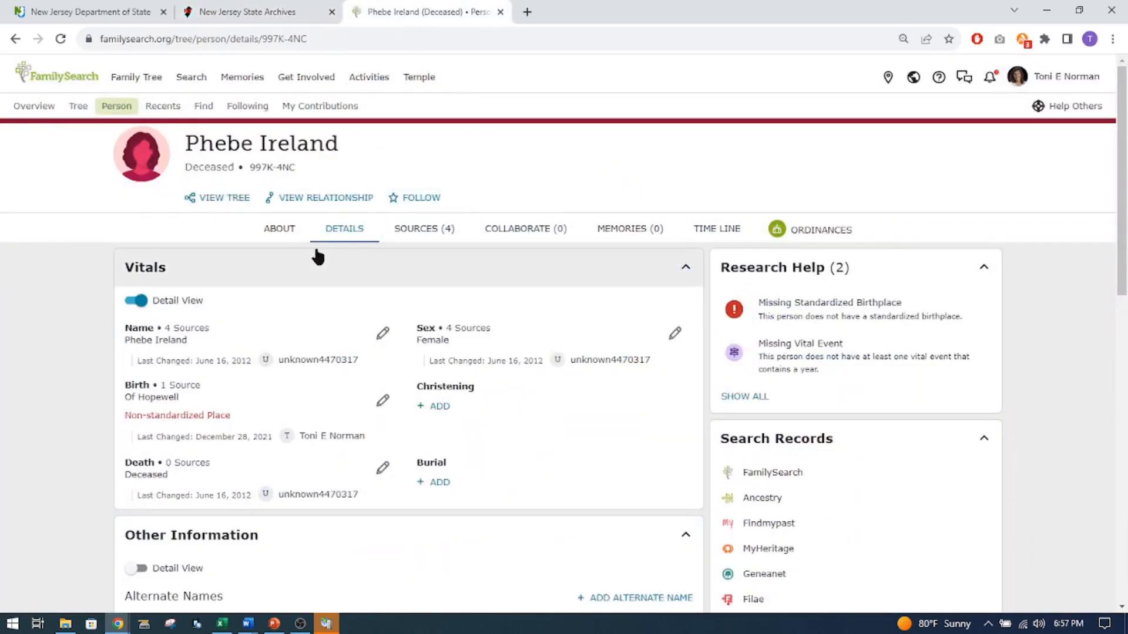
Open the FamilySearch historical records search and enter the deceased man's first and last name.
mouse_move(192, 83)
click(198, 114)
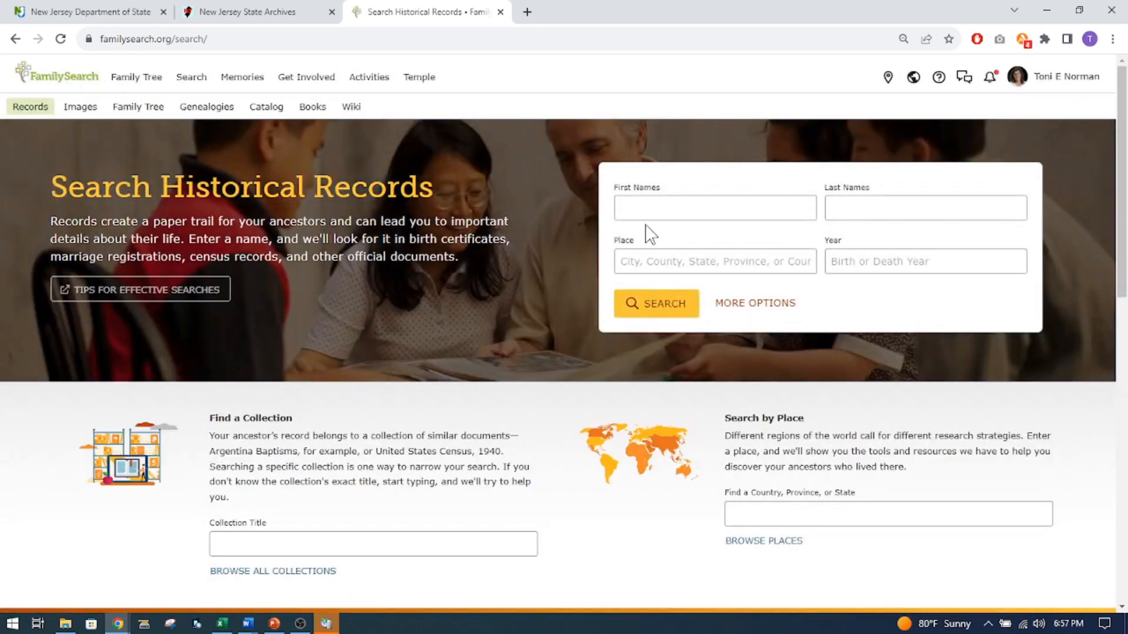
click(648, 204)
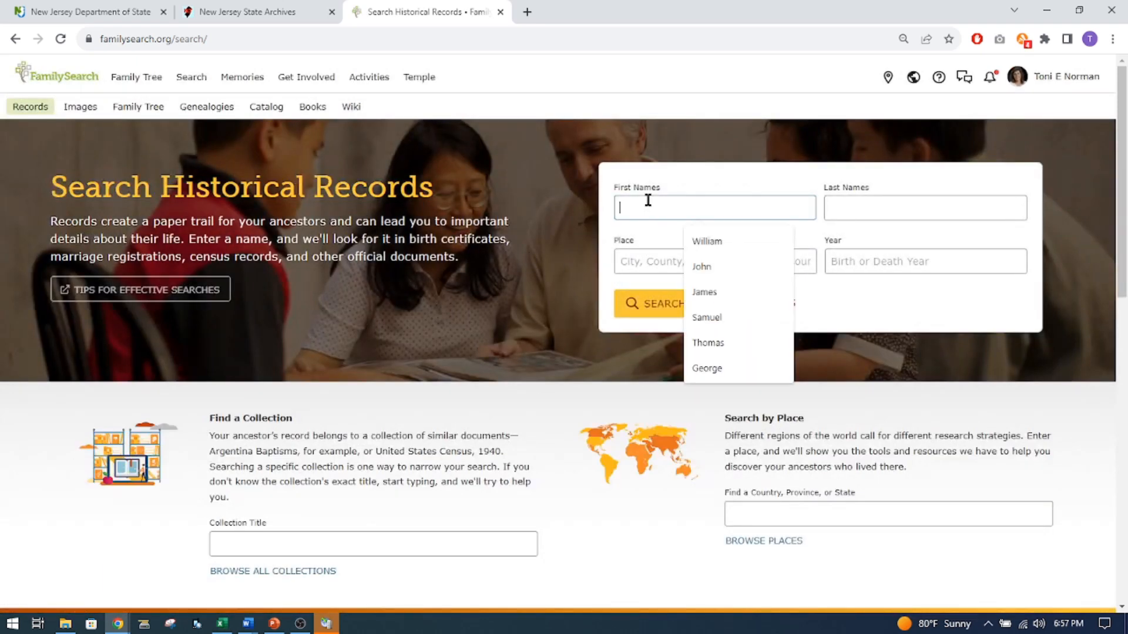
text(Daniel)
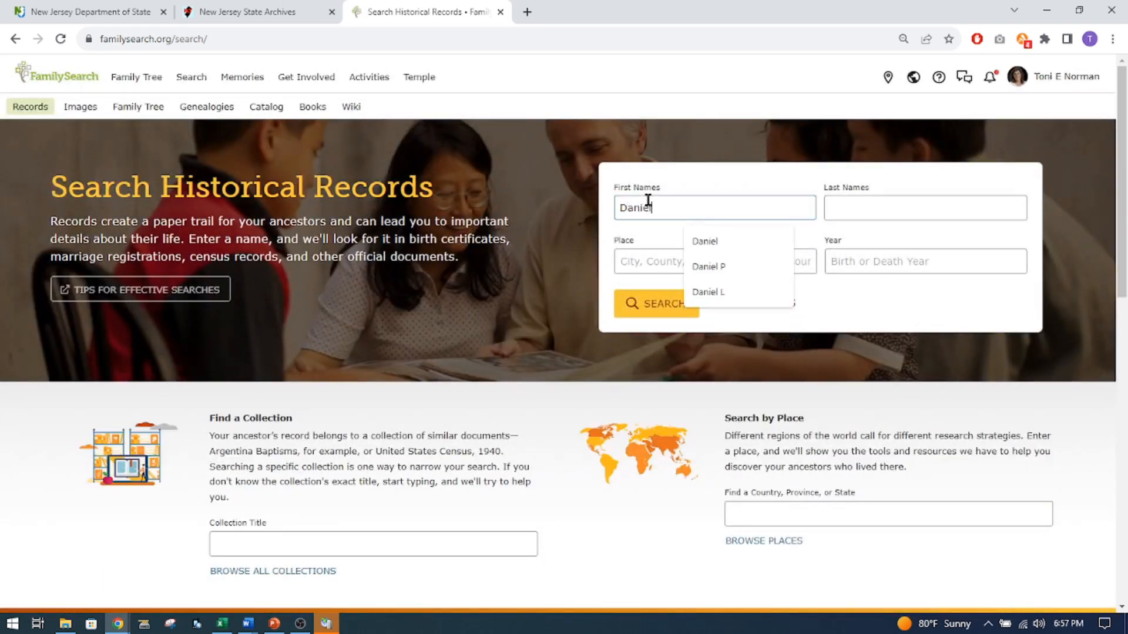
key(Tab)
text(Ireland)
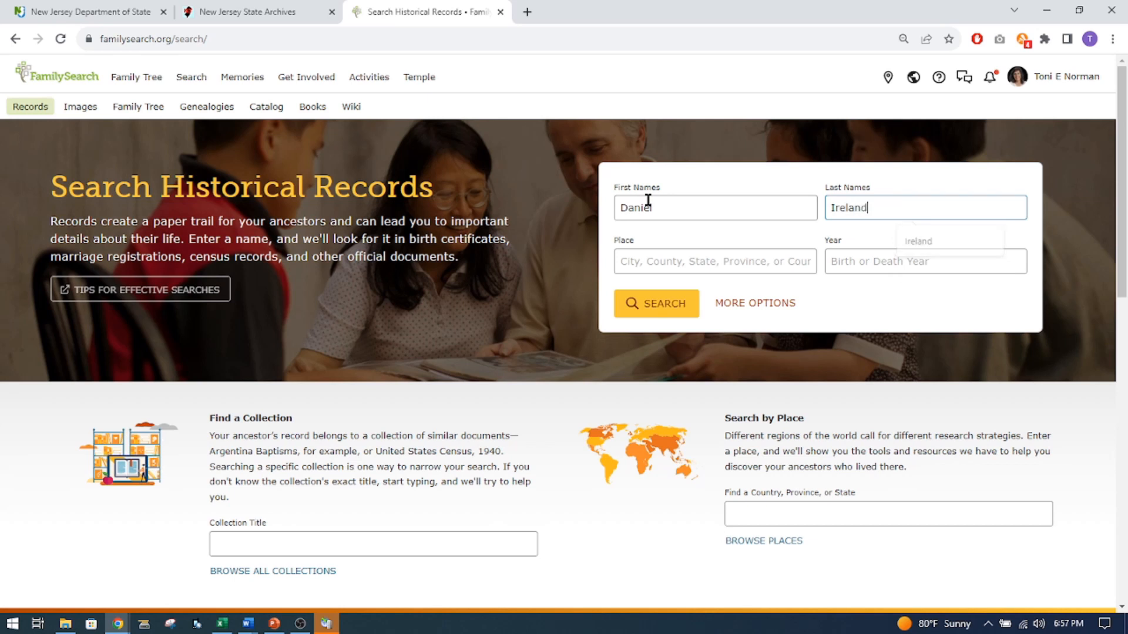
Expand the search options and add a death event with the place Cumberland, New Jersey, United States.
click(799, 311)
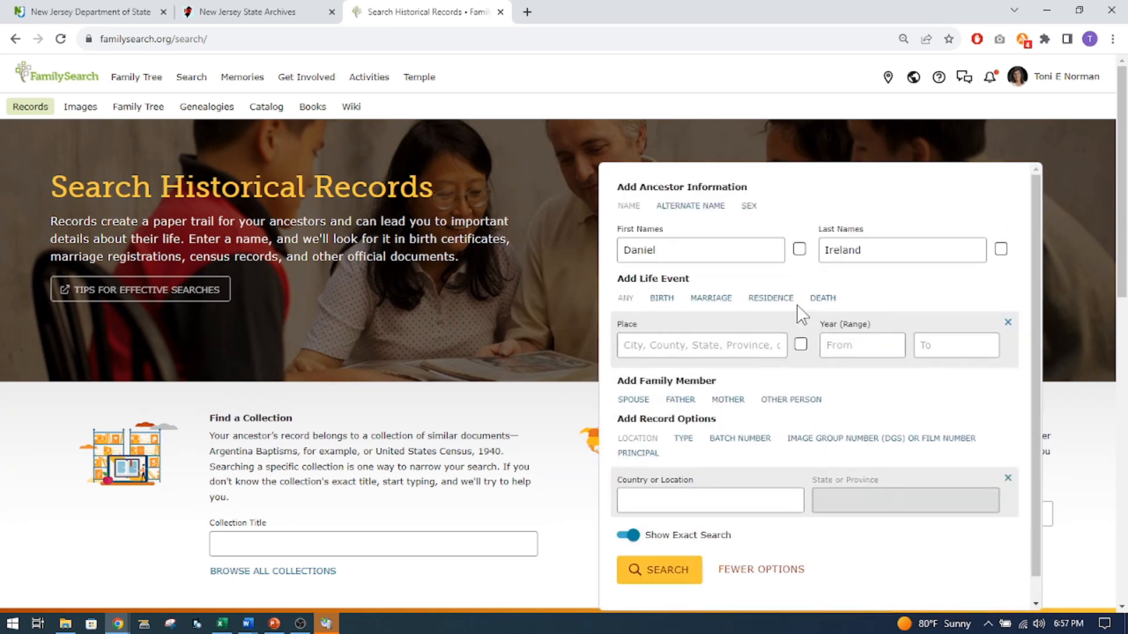
click(822, 298)
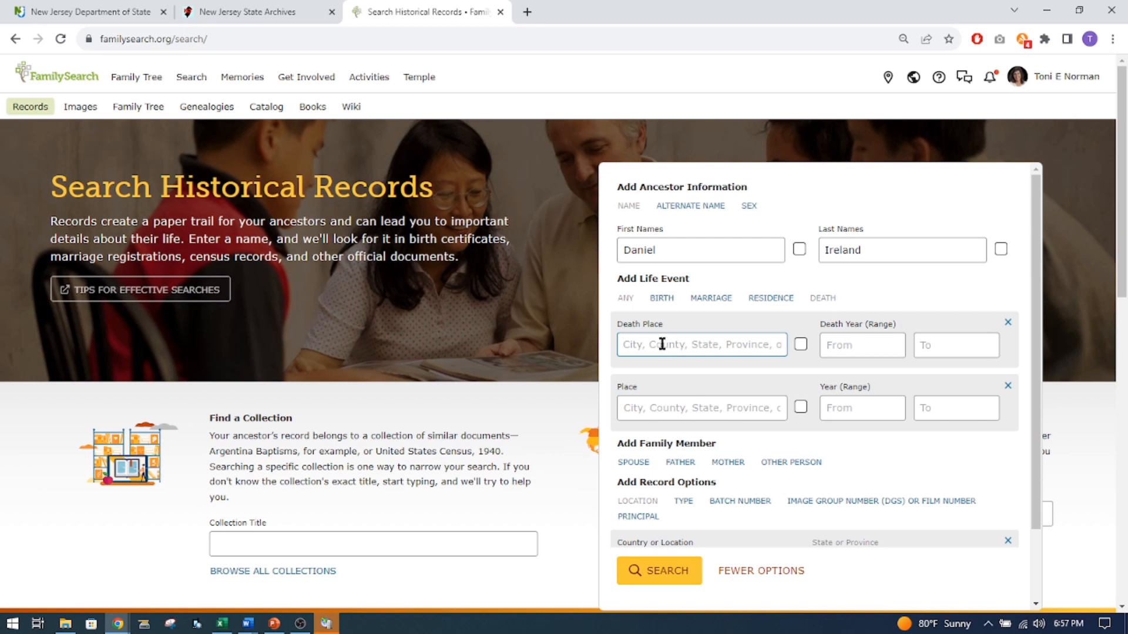
text(Cumberland, Ne)
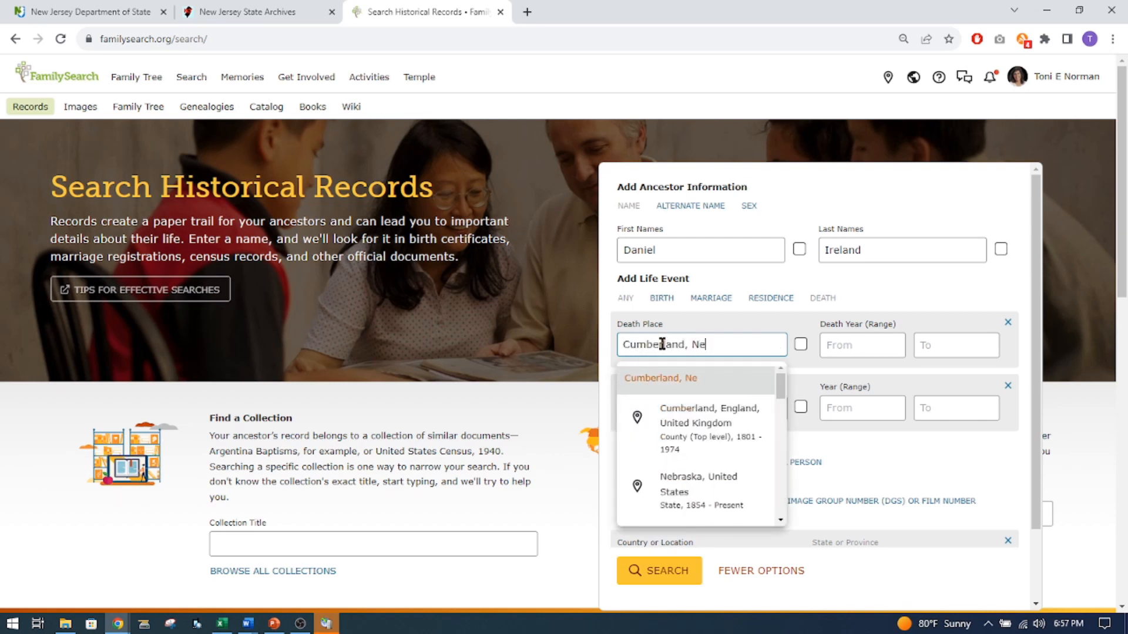
text(w)
click(672, 422)
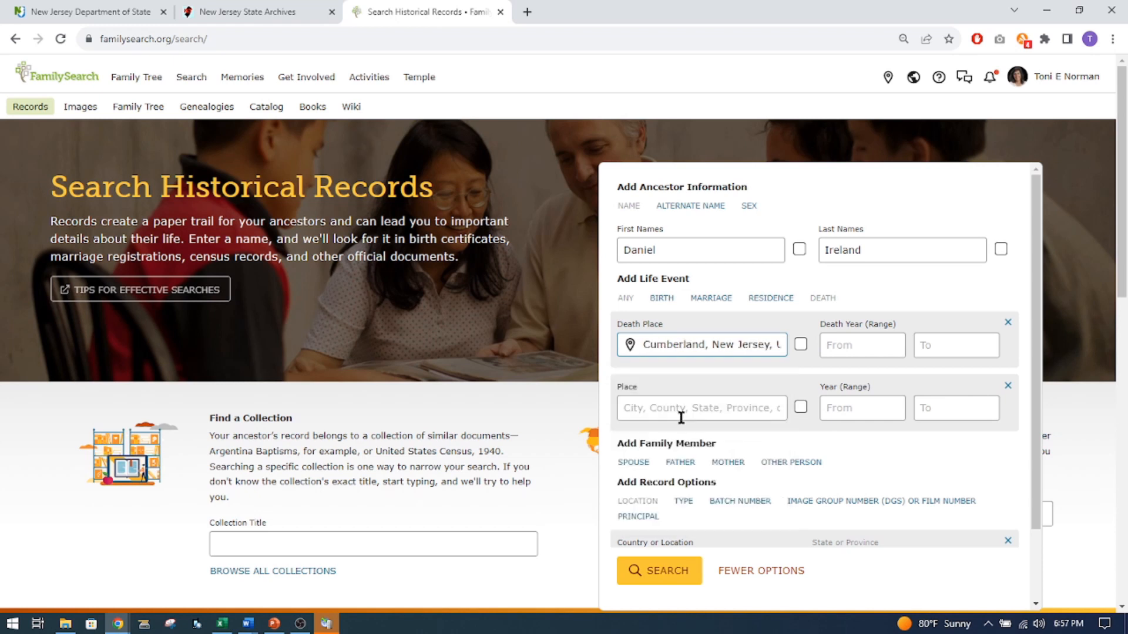
Set the death year range to 1850–1855 and run the historical records search.
click(839, 344)
text(185)
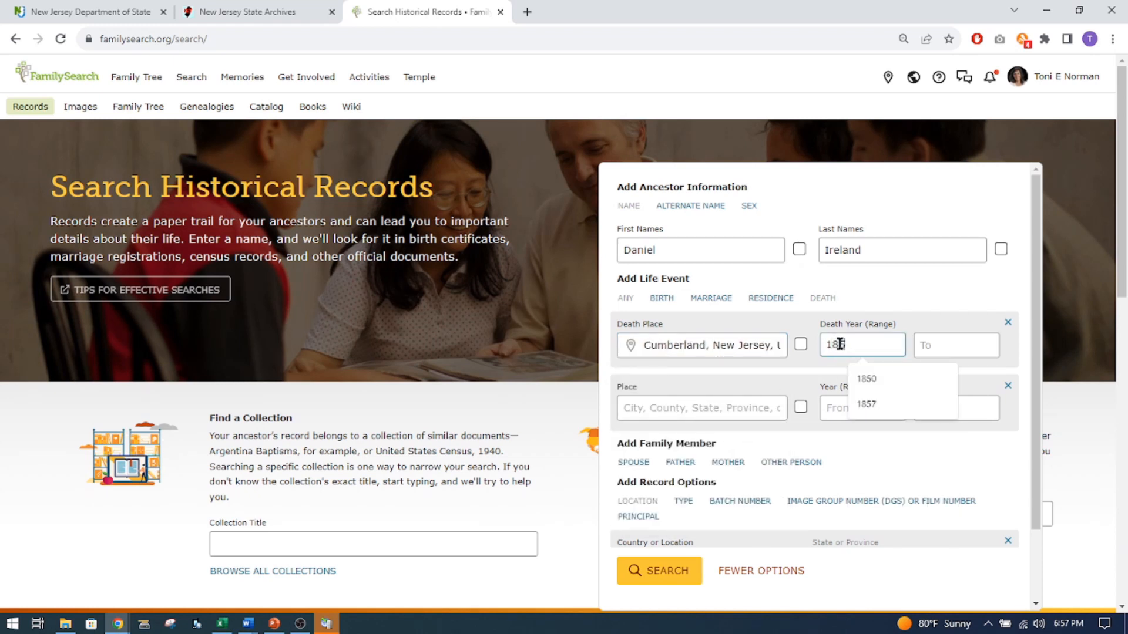
click(929, 346)
click(858, 345)
text(0)
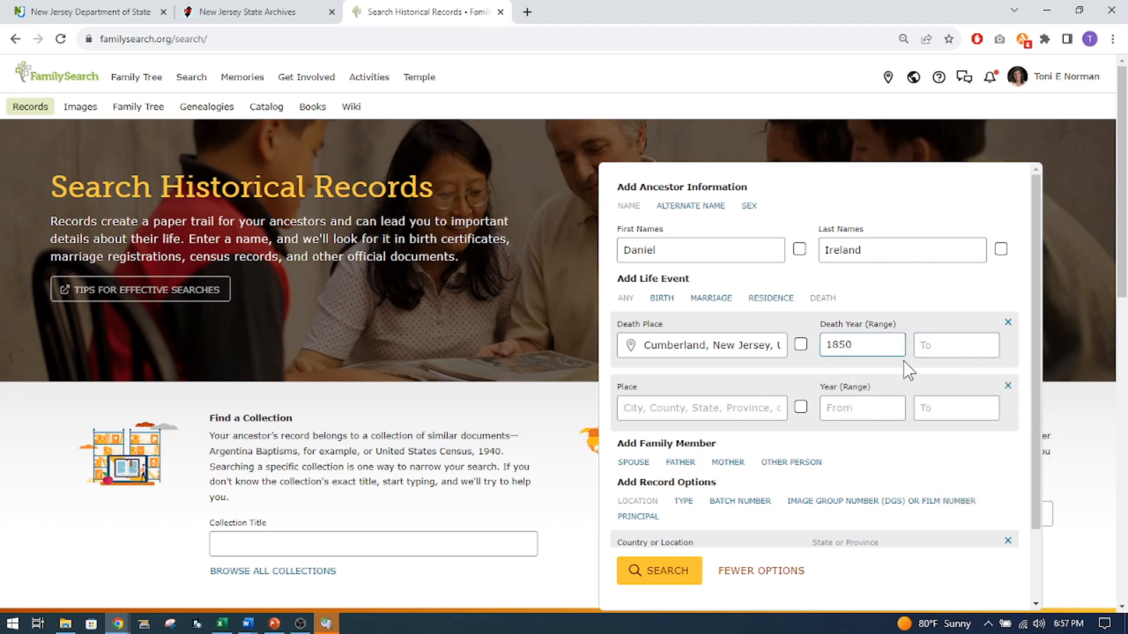
click(928, 344)
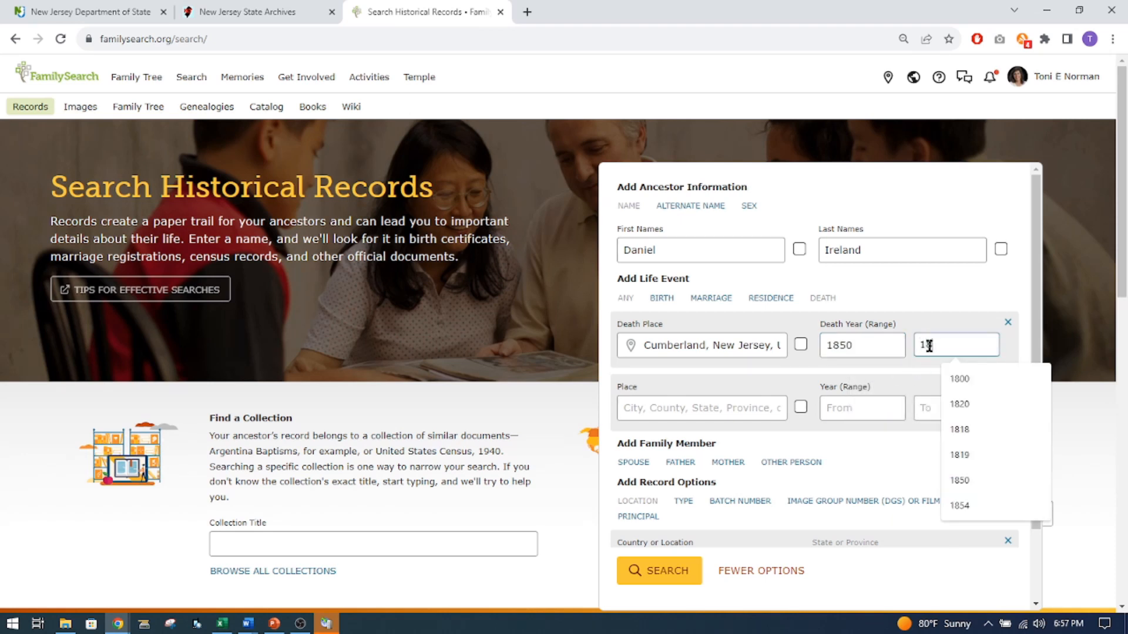
text(1855)
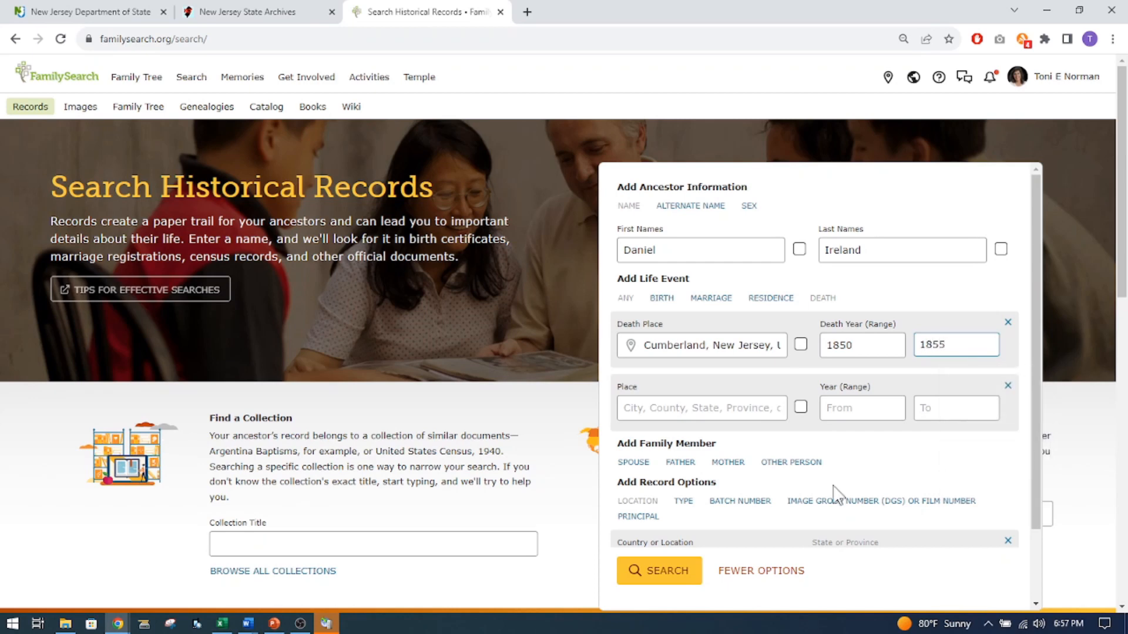
click(670, 572)
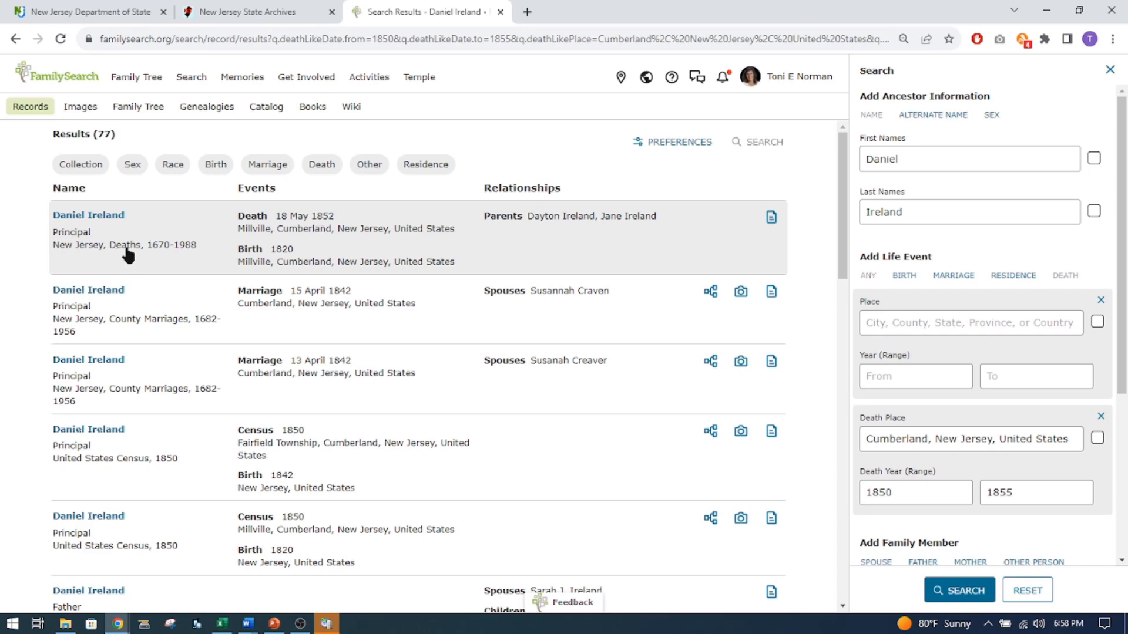
Open FamilySearch's family tree search in a new browser tab and enter the man's full name under find by name.
click(527, 11)
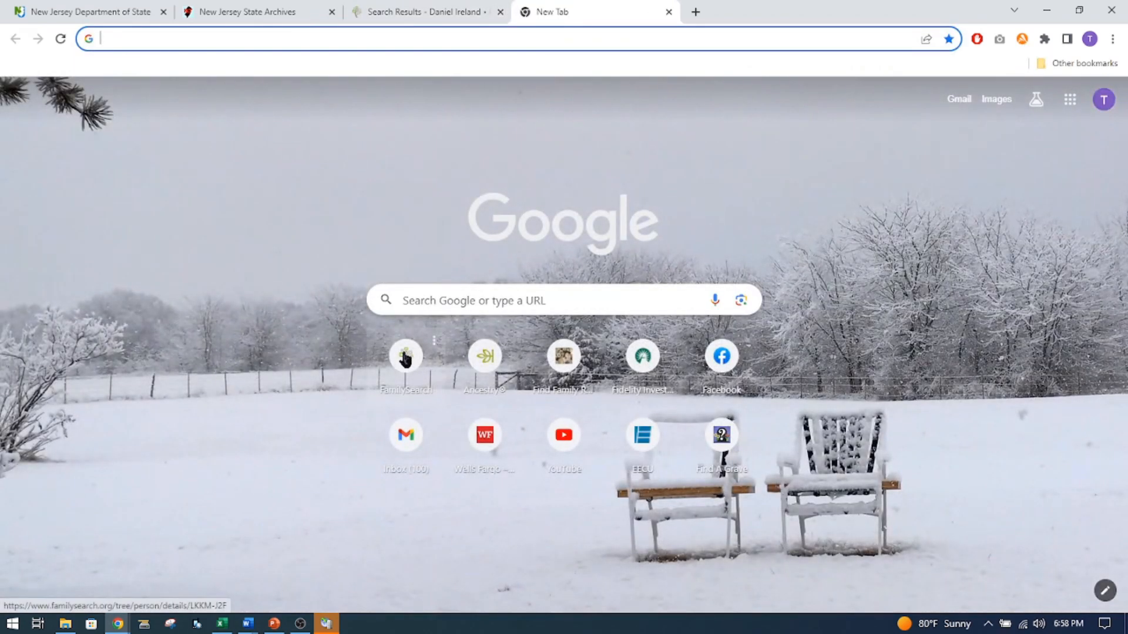
click(405, 355)
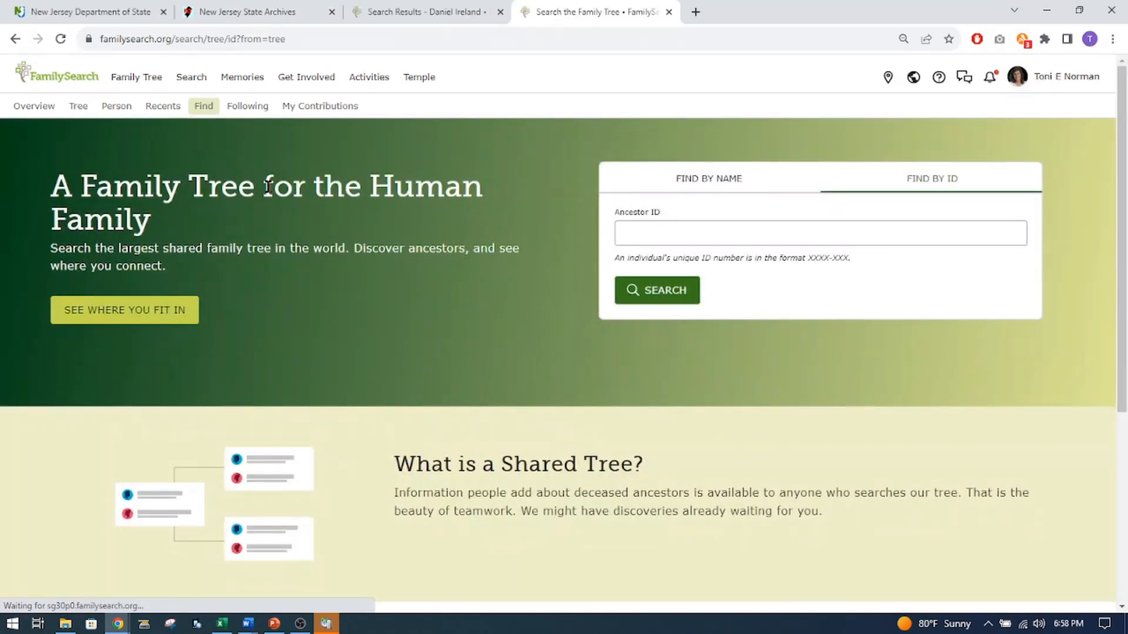
click(700, 182)
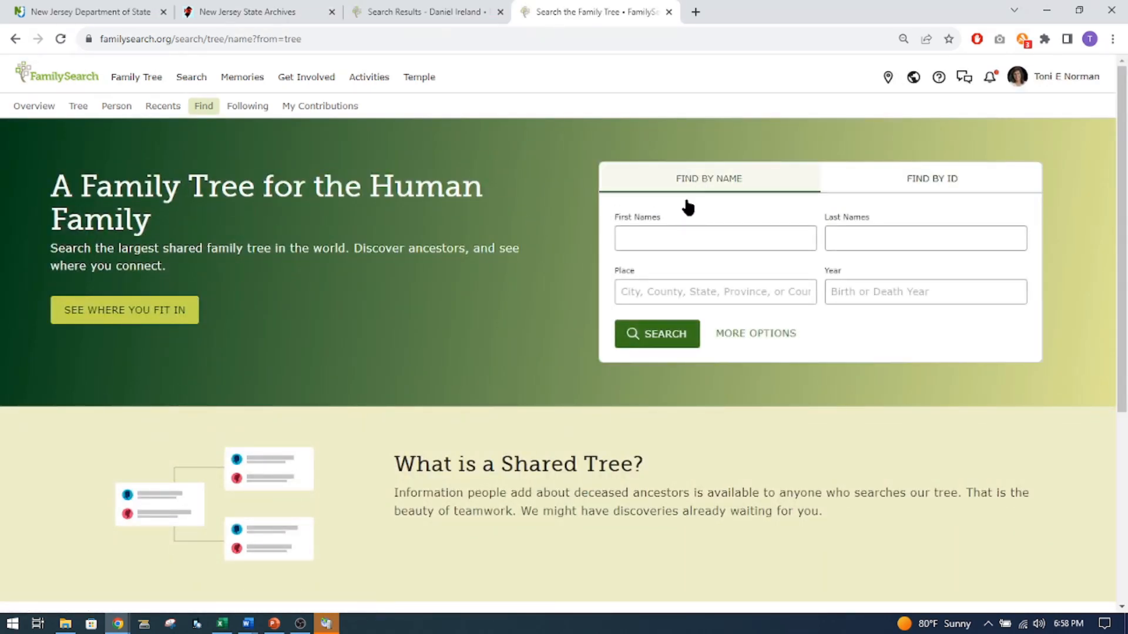
click(662, 231)
text(Daniel)
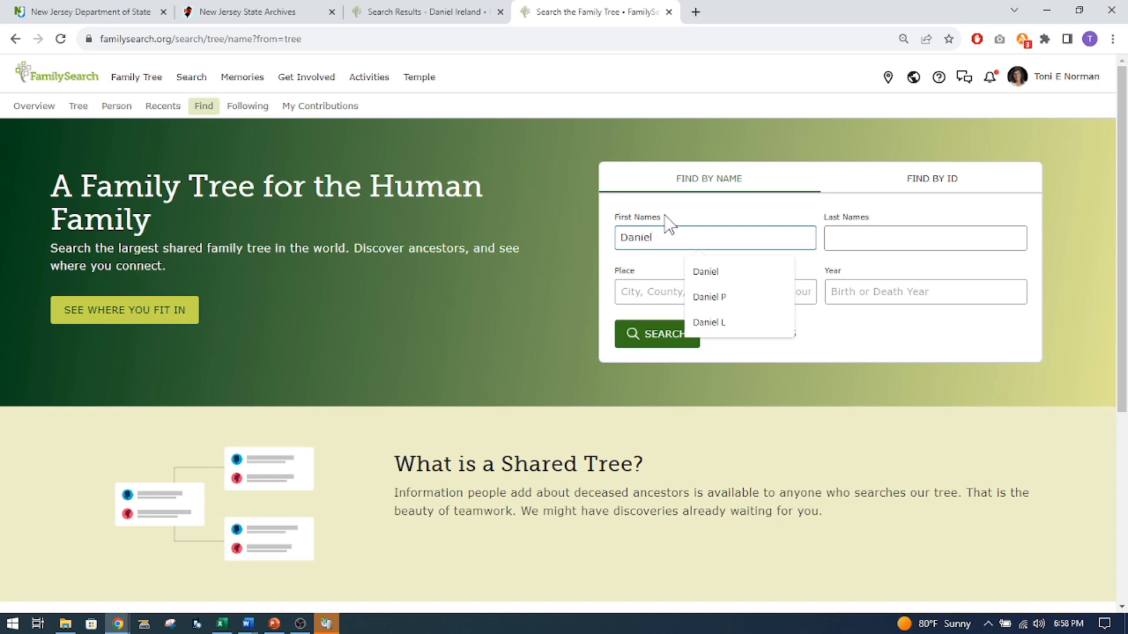
key(Tab)
text(I)
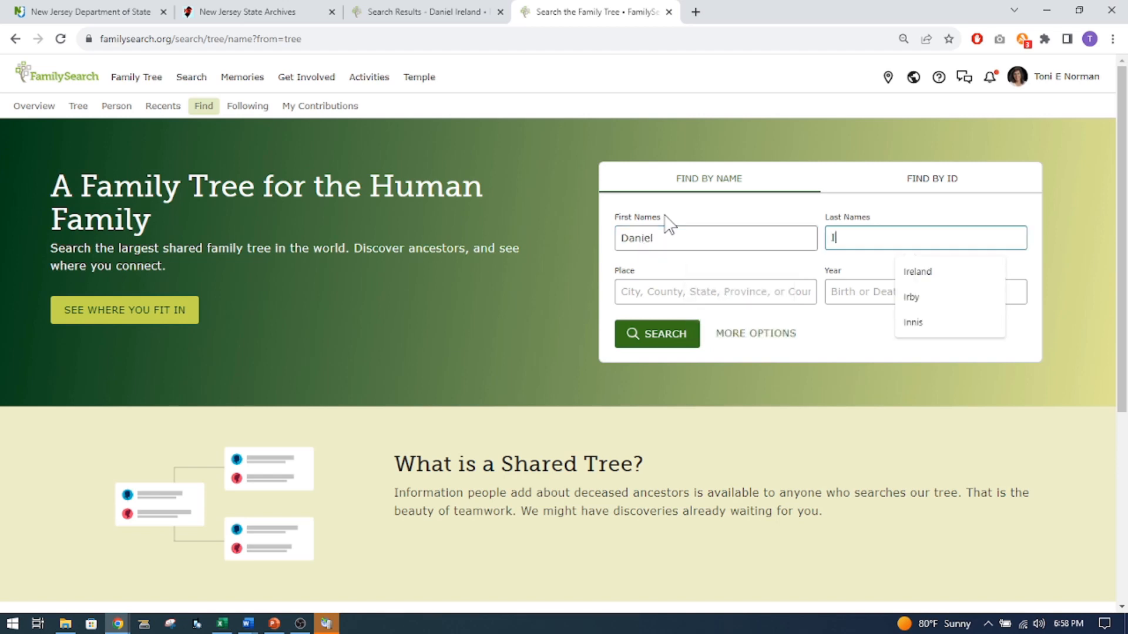
text(reland)
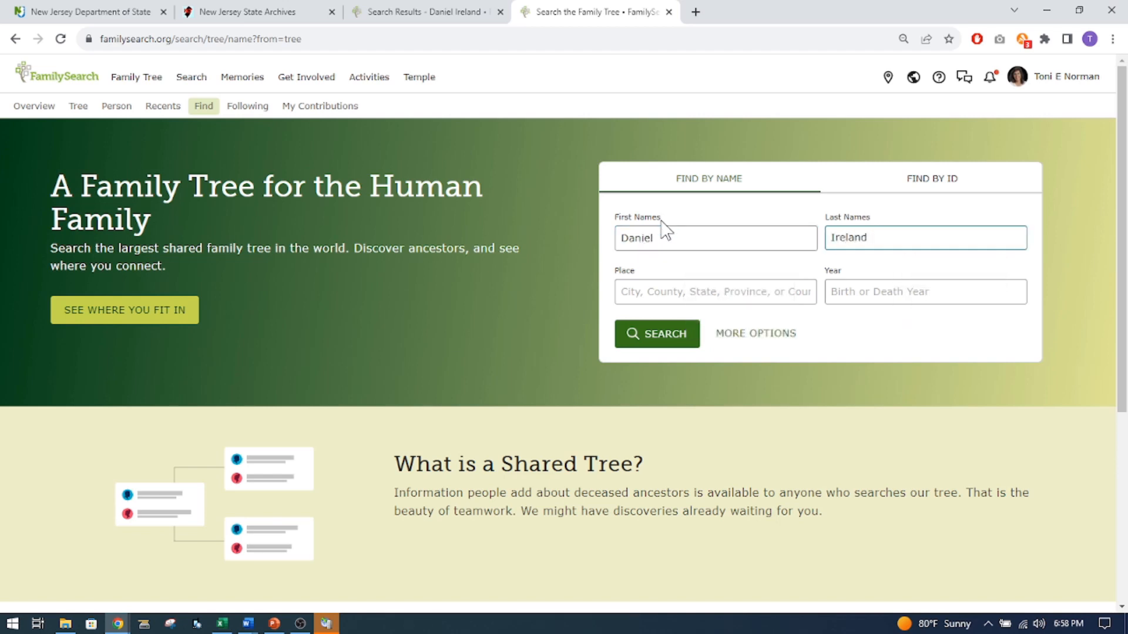
Add a death event from 1852 in Cumberland, New Jersey, United States, and run the family tree search.
click(770, 334)
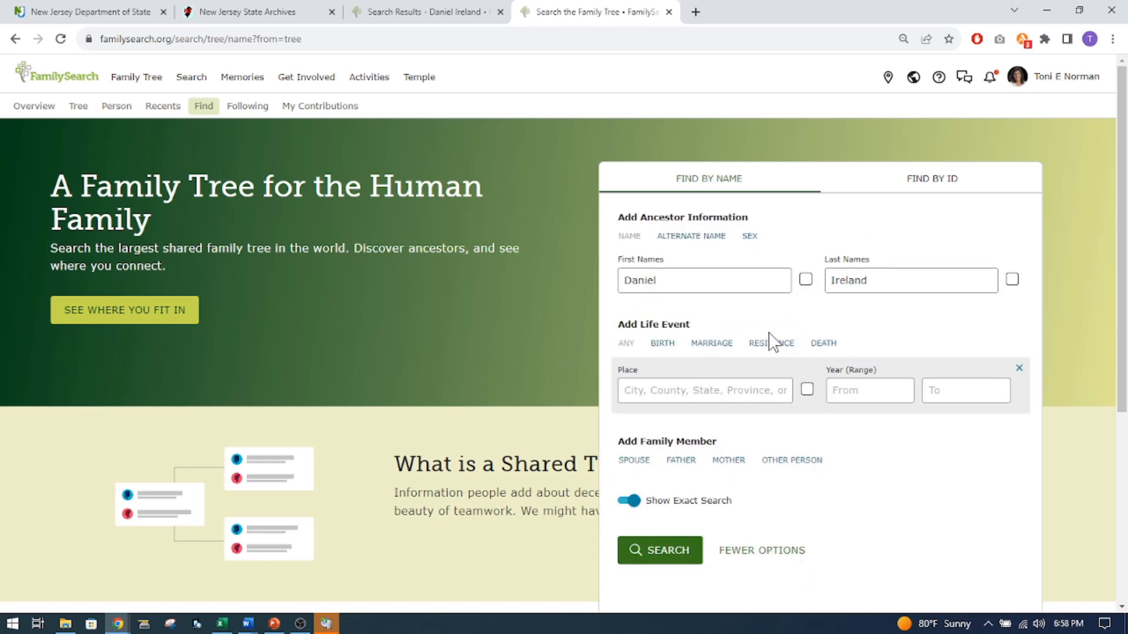
click(819, 342)
click(847, 383)
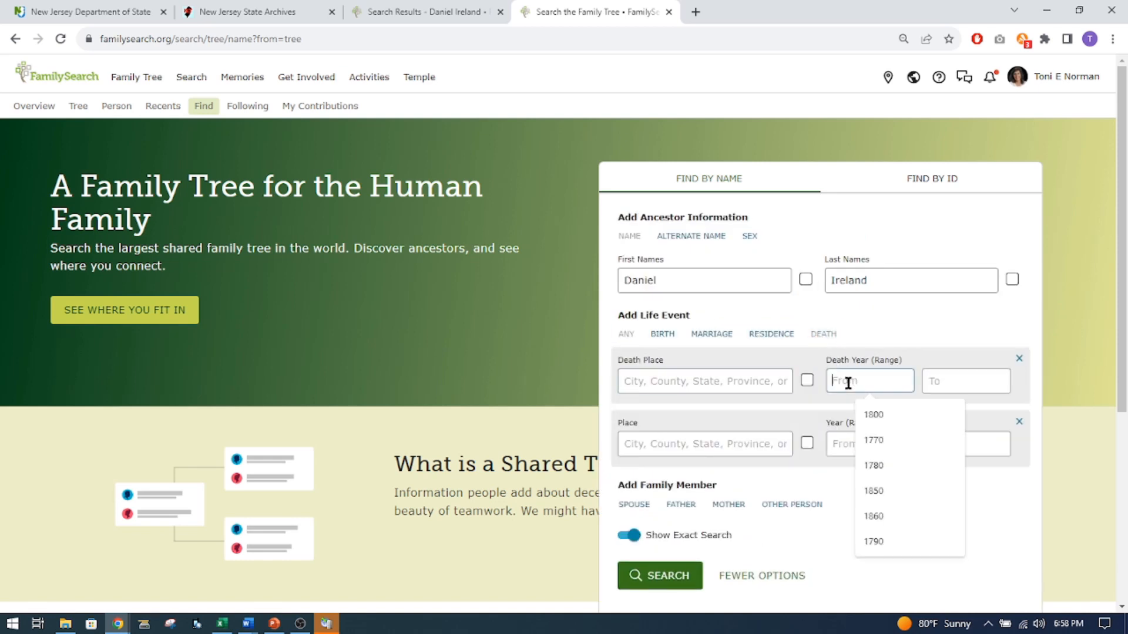
text(1852)
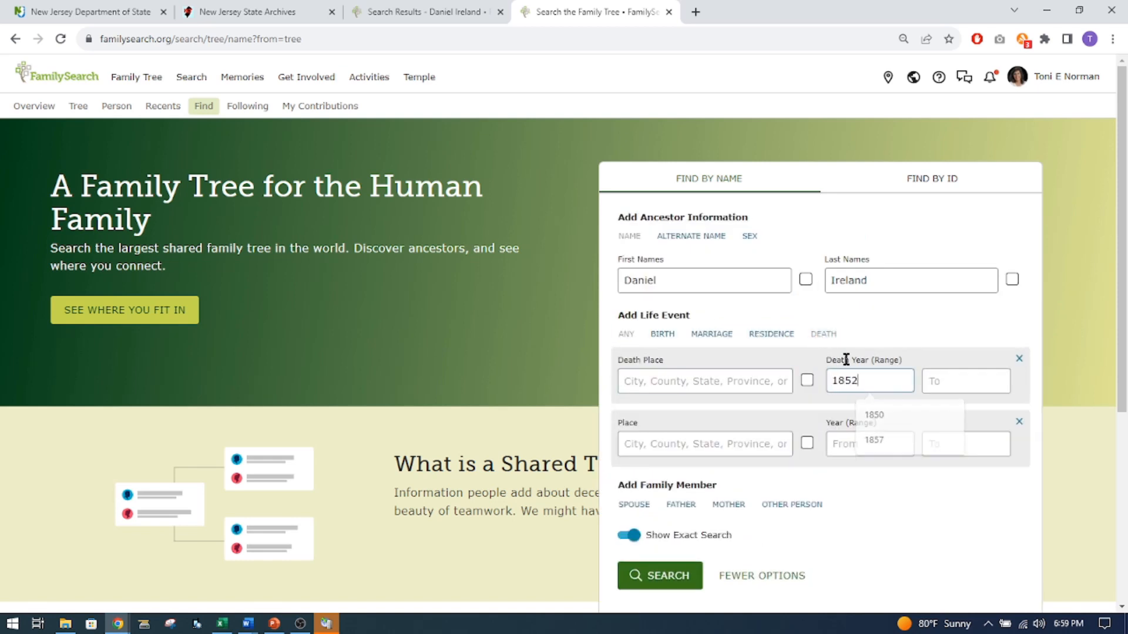
click(688, 382)
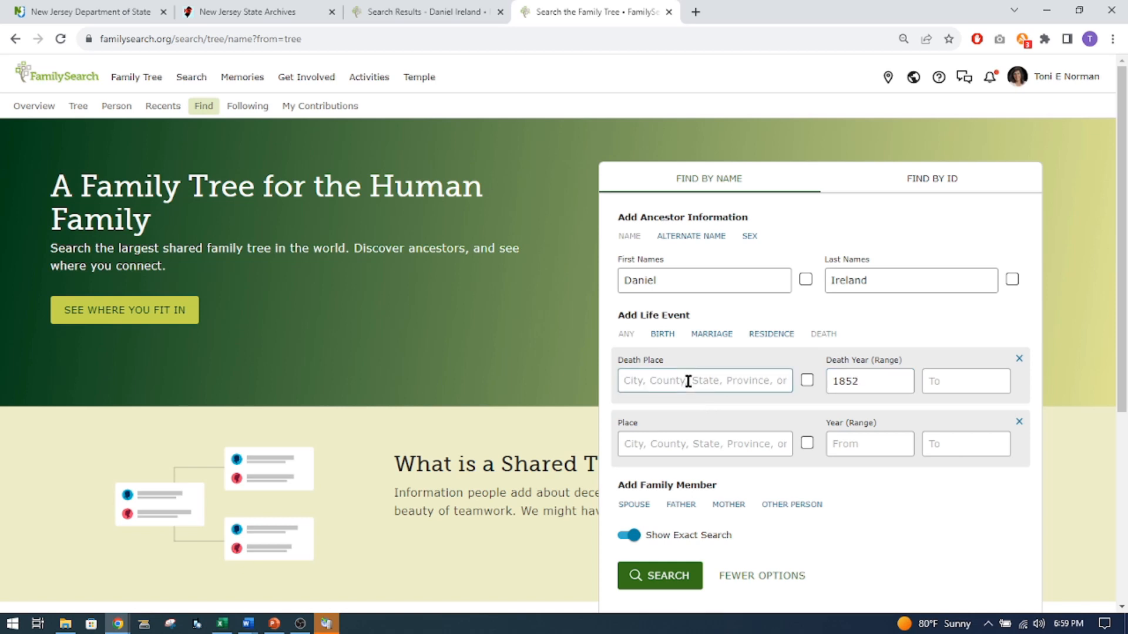
text(Cumberland, New Jer)
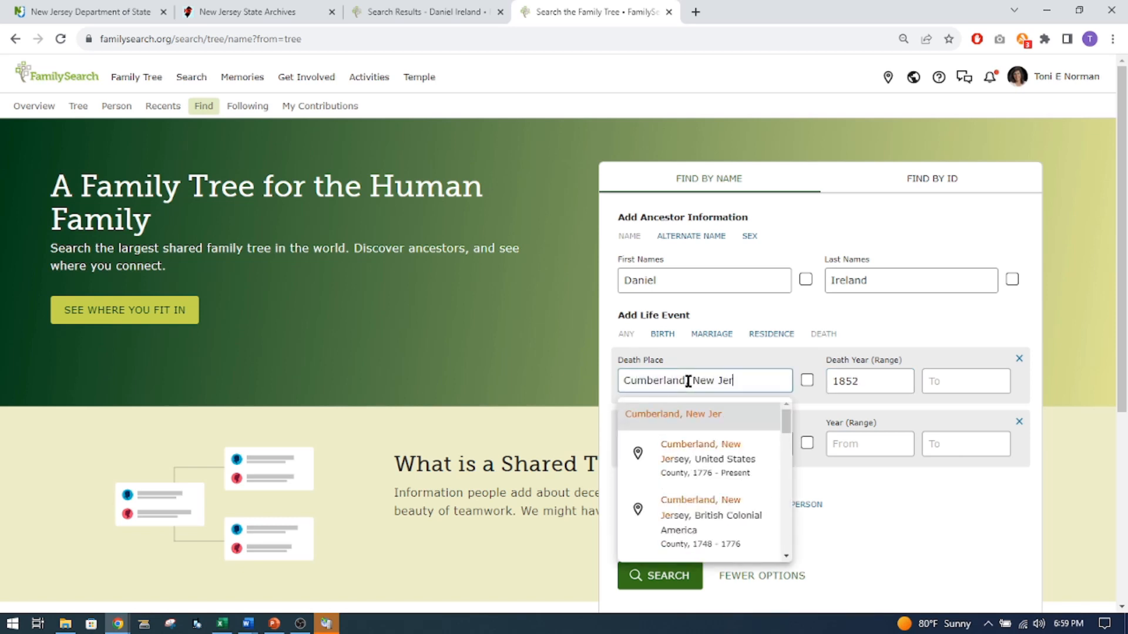
click(700, 447)
click(682, 581)
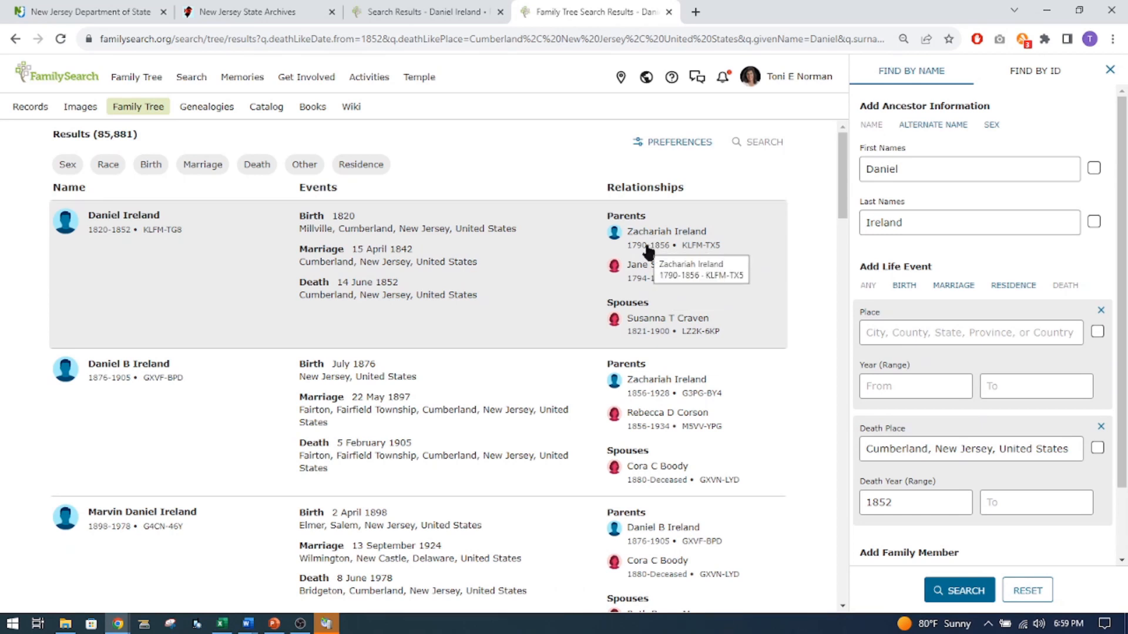
Compare the historical record results with the family tree results and open the first tree match's person page.
click(400, 11)
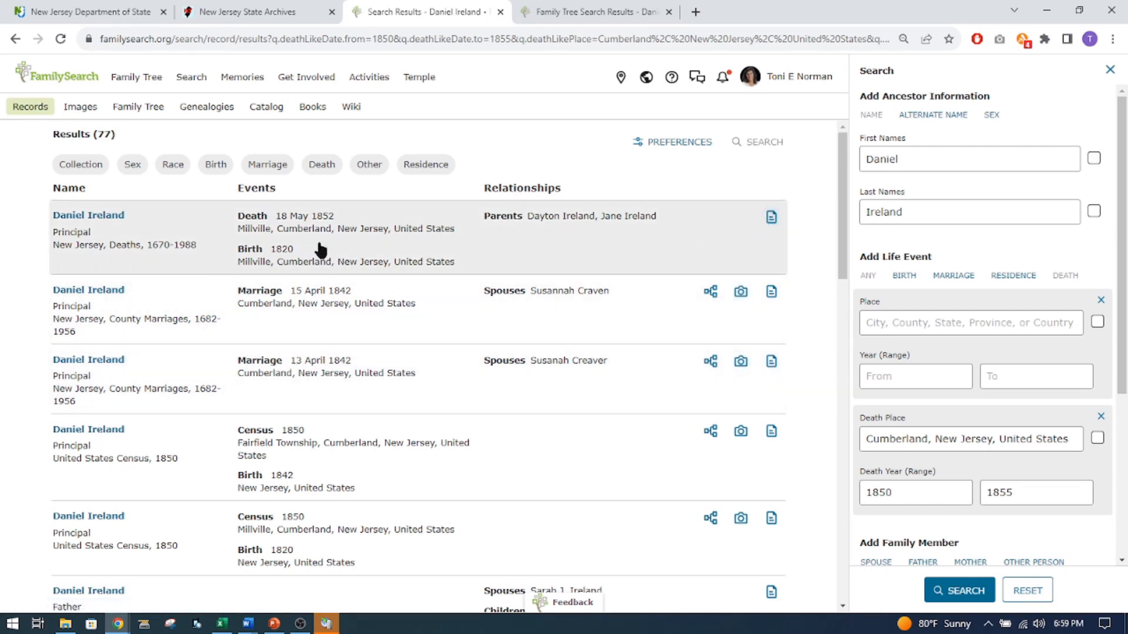
click(590, 13)
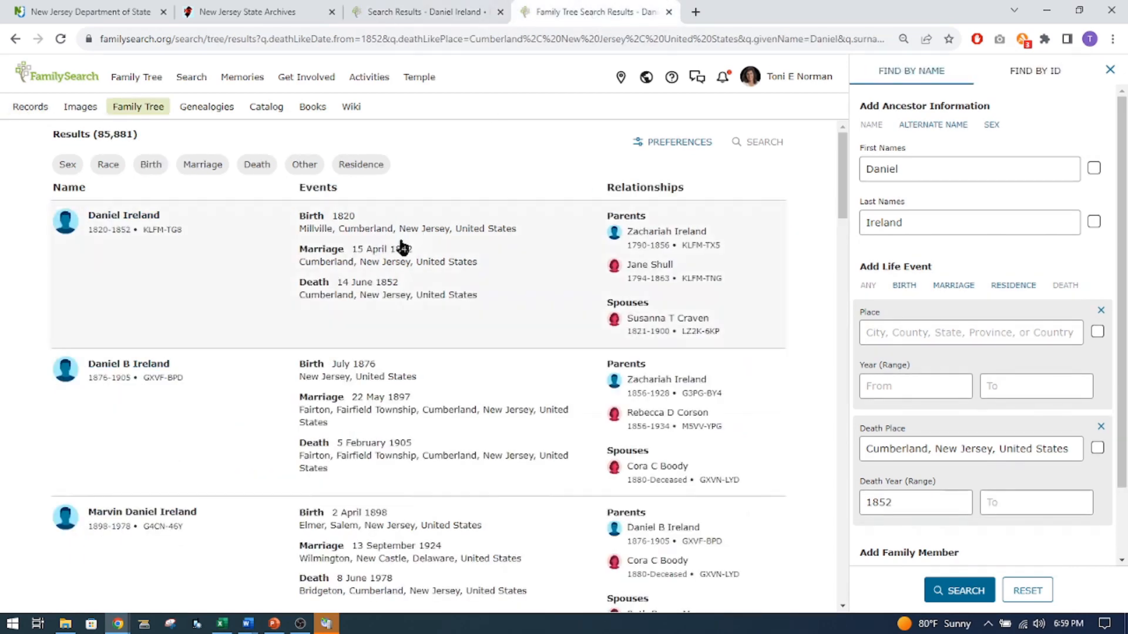
click(126, 224)
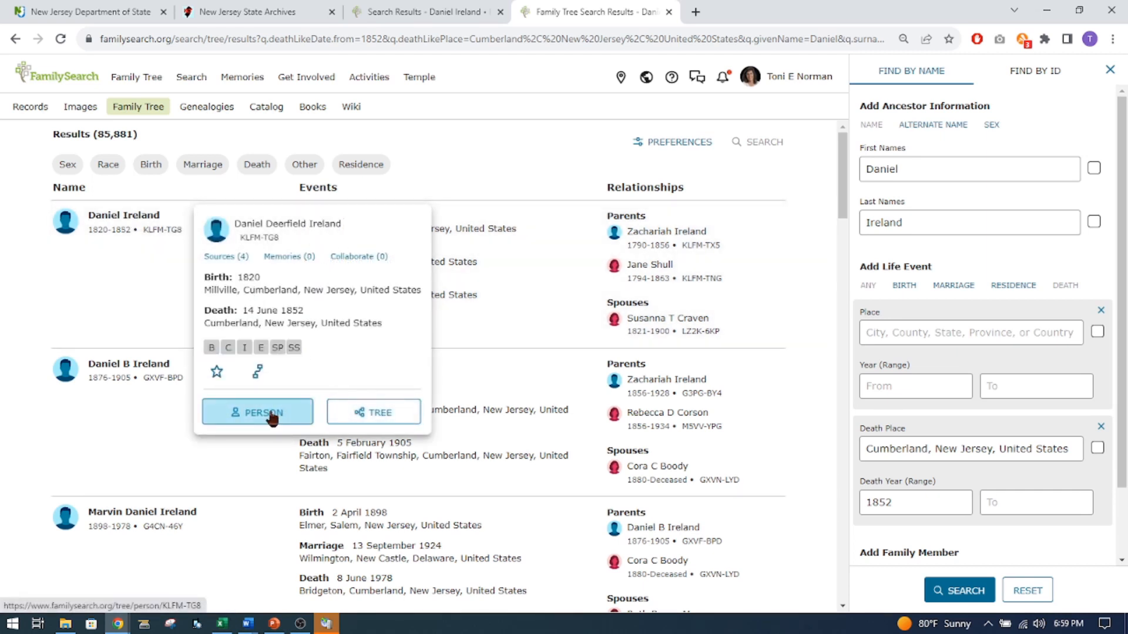
click(272, 414)
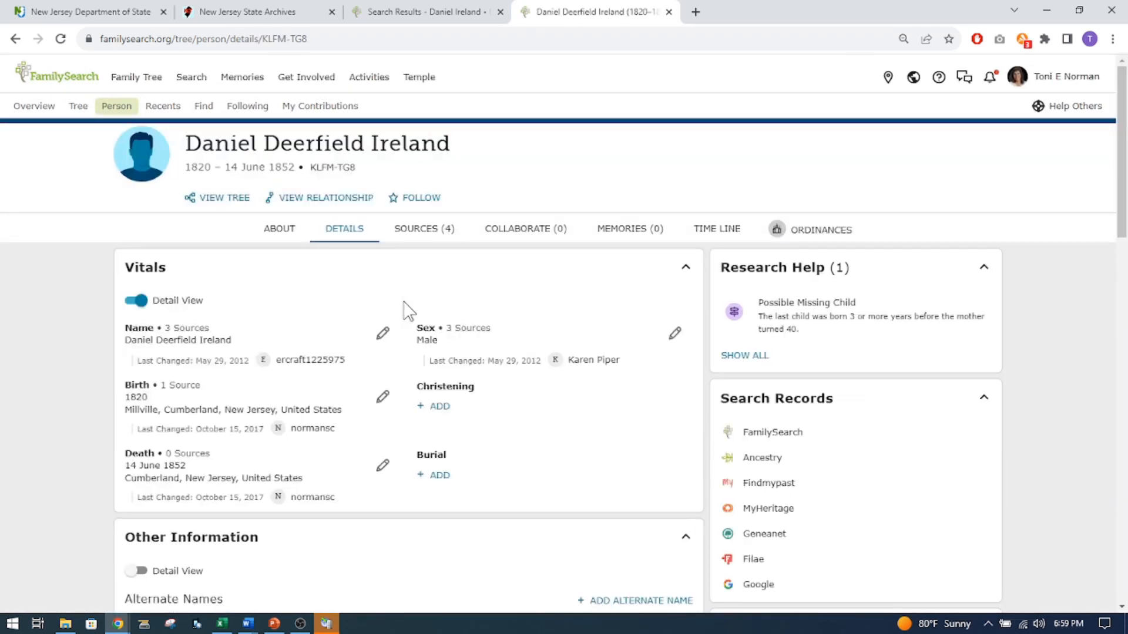
Compare the death details on the man's person page with his entry in the State Archives death index.
scroll(404, 309, down, 2)
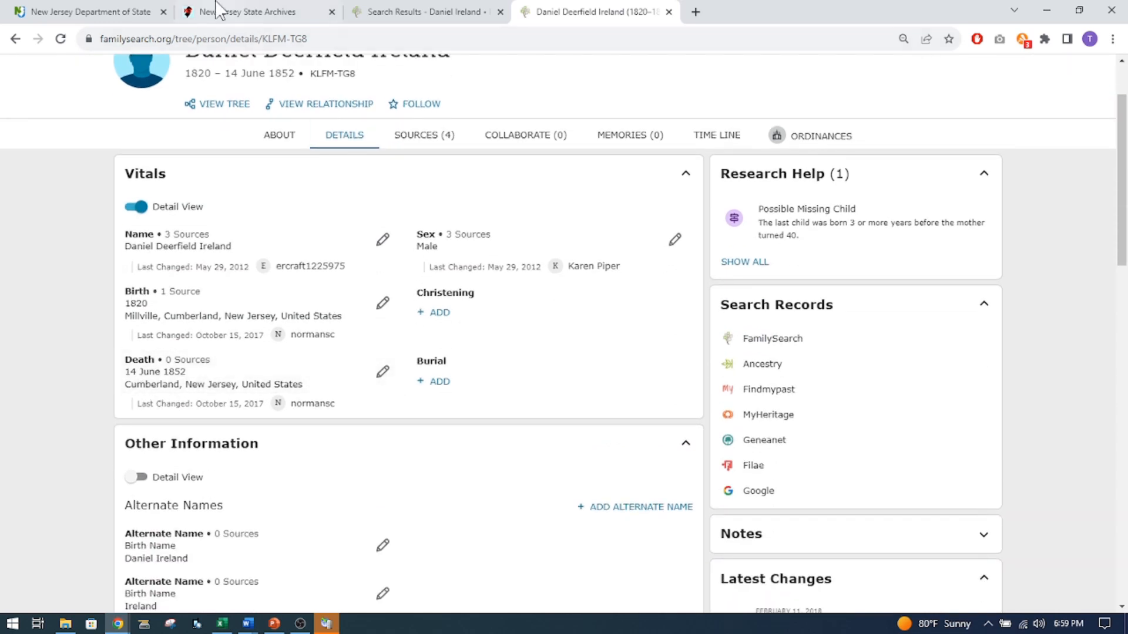
click(235, 11)
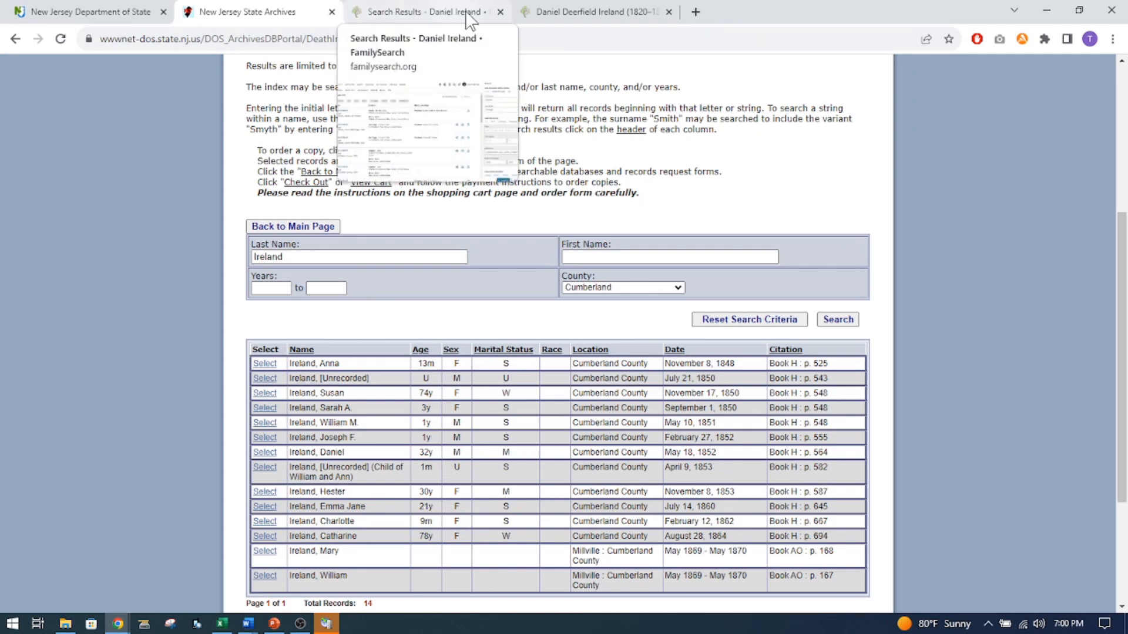
click(567, 13)
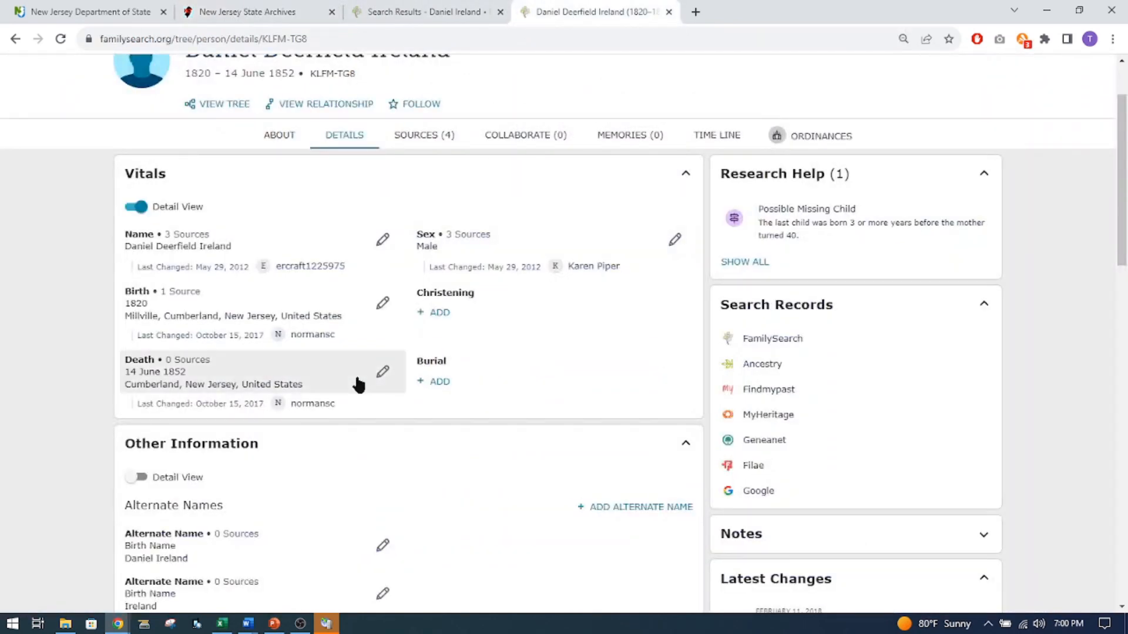
Review the other information on the man's person page and copy his FamilySearch ID.
scroll(357, 381, down, 1)
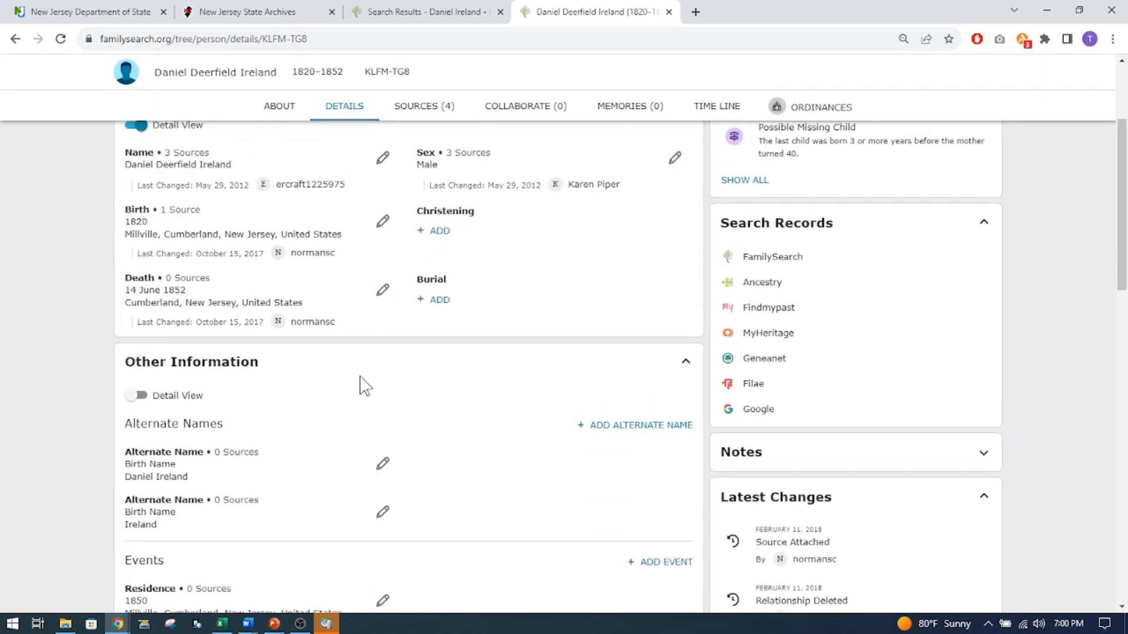
scroll(358, 383, up, 1)
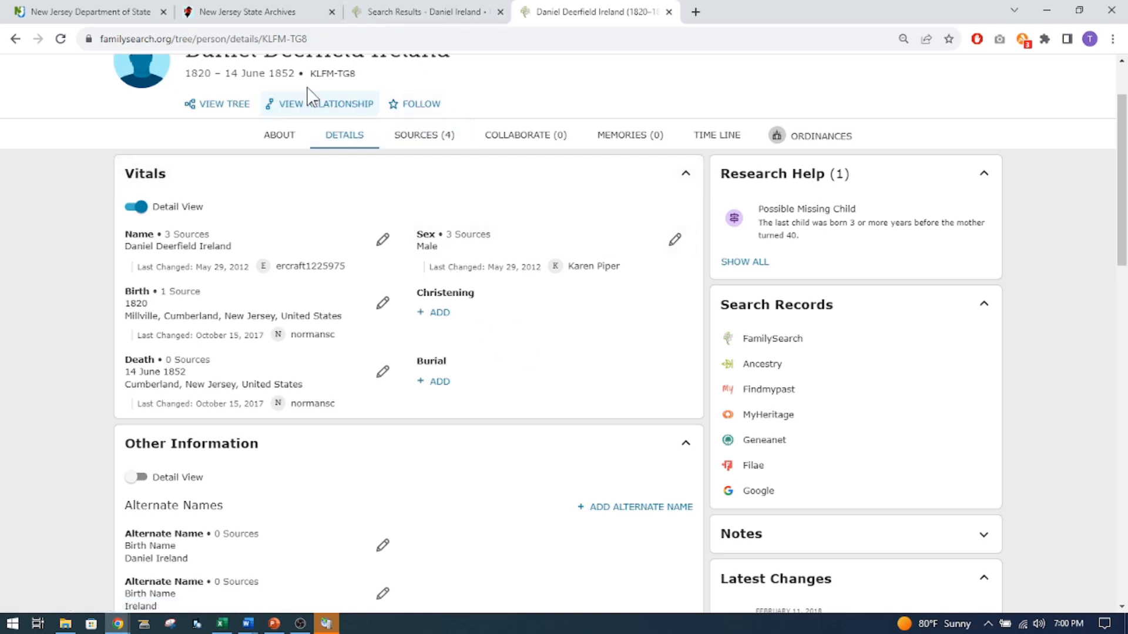
click(331, 75)
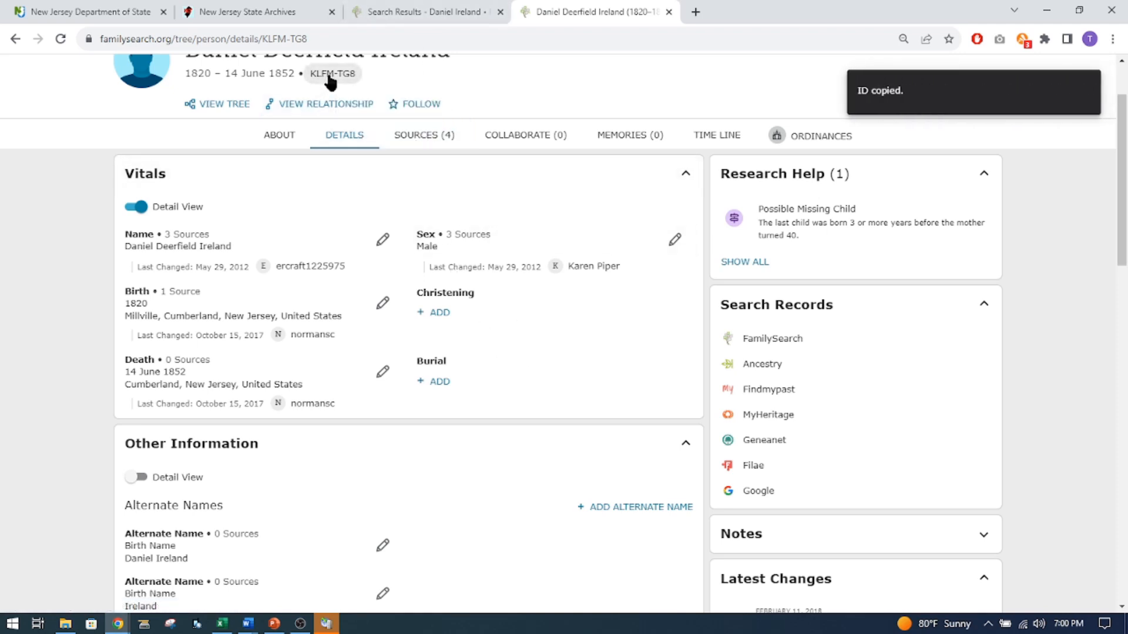
Open the man's New Jersey, Deaths, 1670-1988 record from the historical record results and start attaching it to the family tree.
click(412, 13)
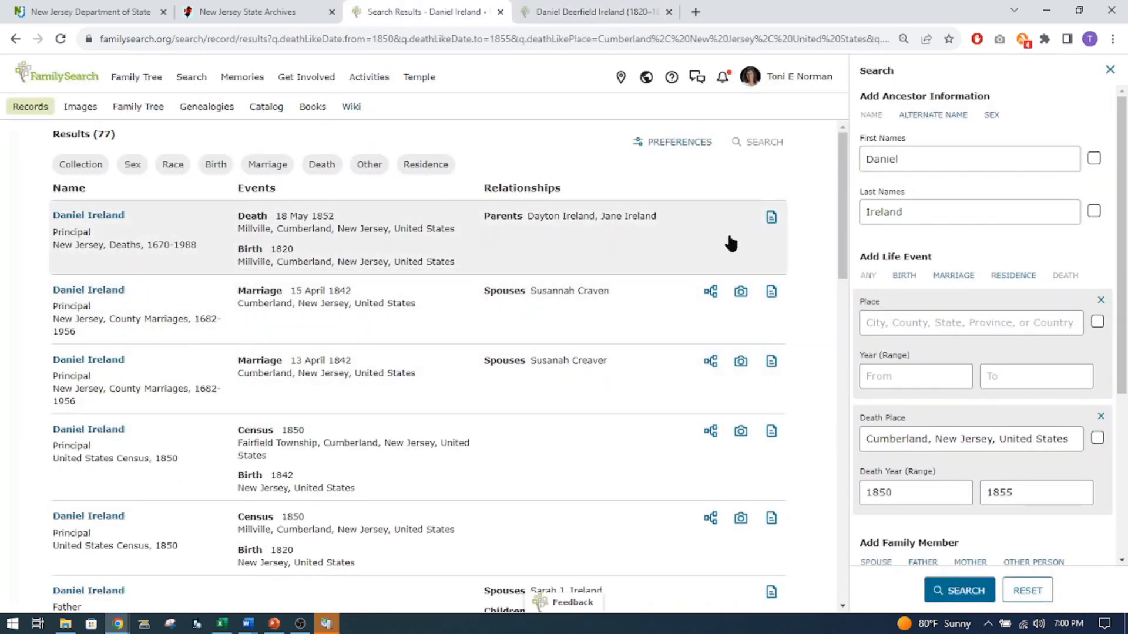
click(82, 217)
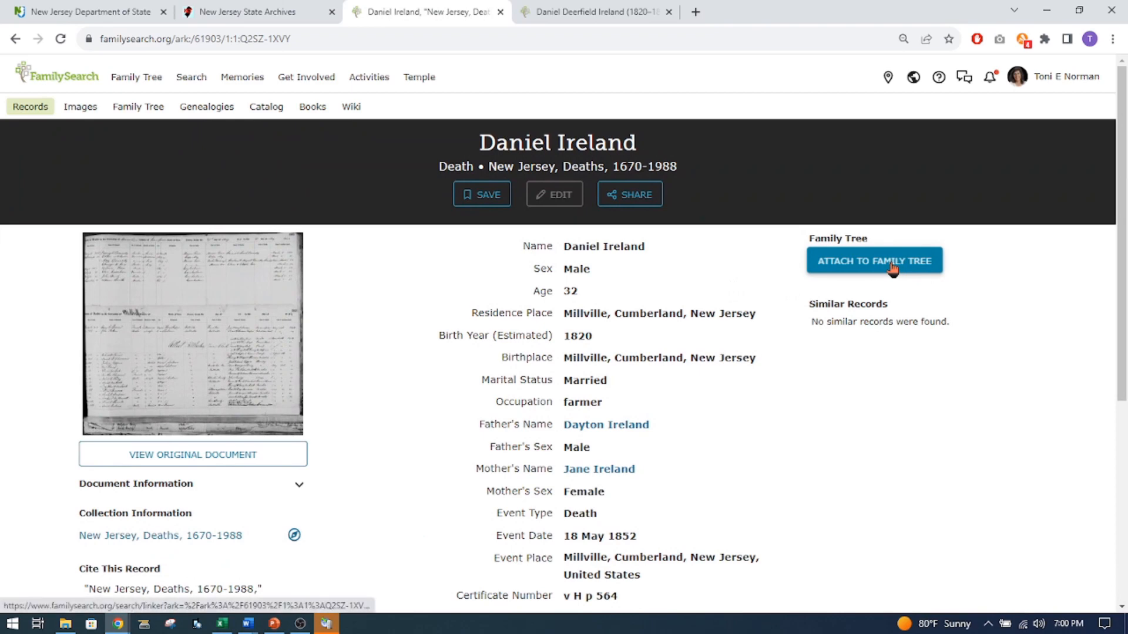
click(892, 268)
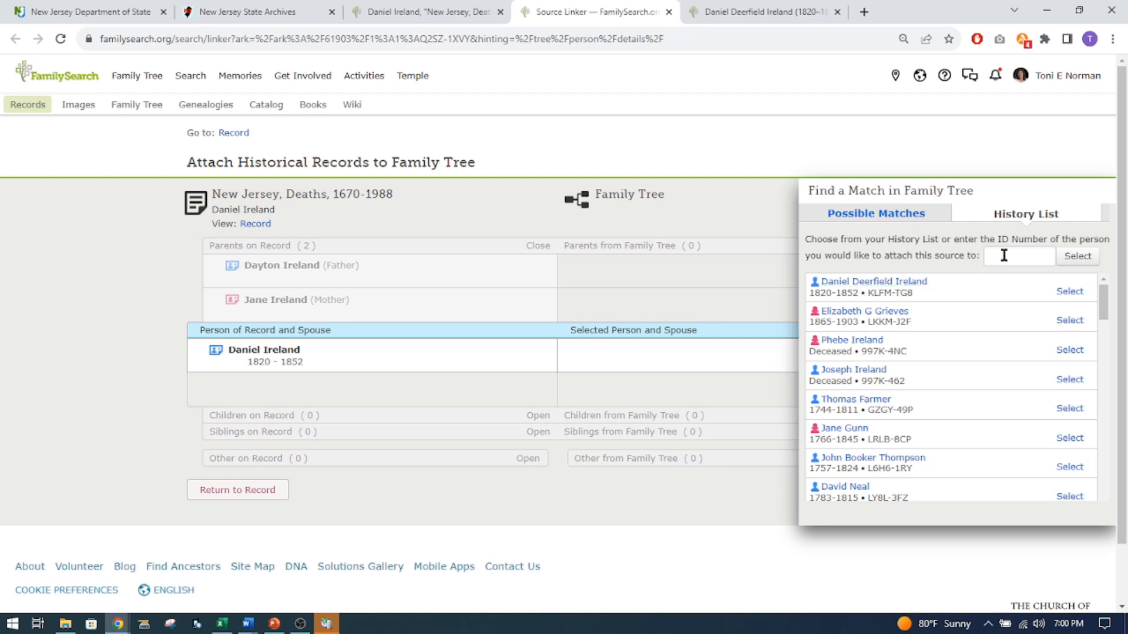
Find the man in the family tree by his copied FamilySearch ID and select him as the record's match.
click(1004, 255)
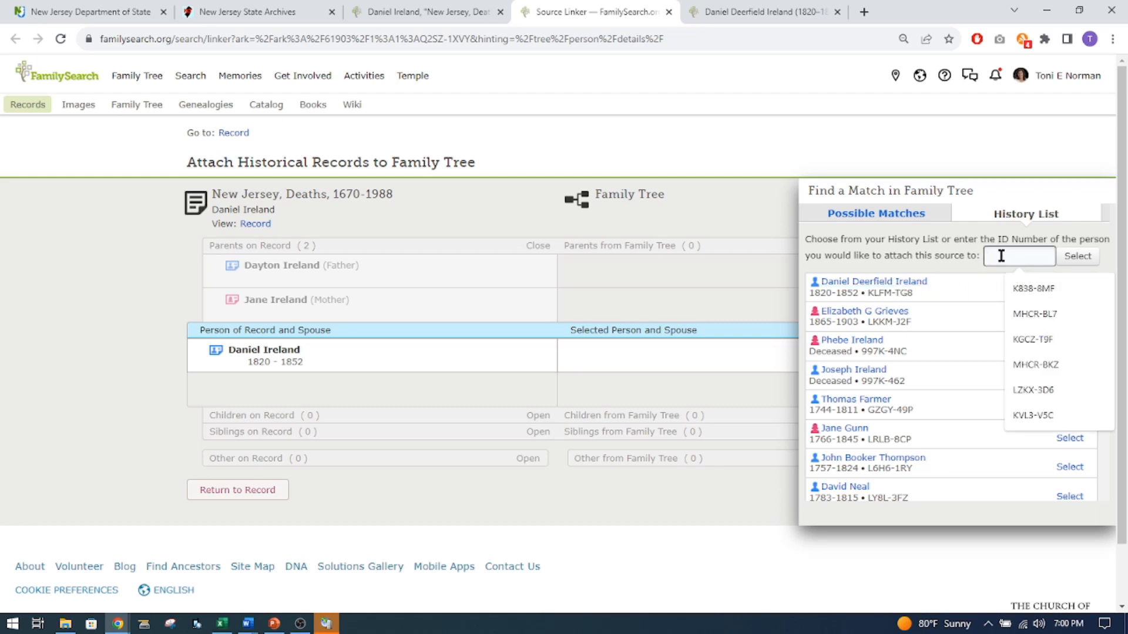
text(KLFM-TG8)
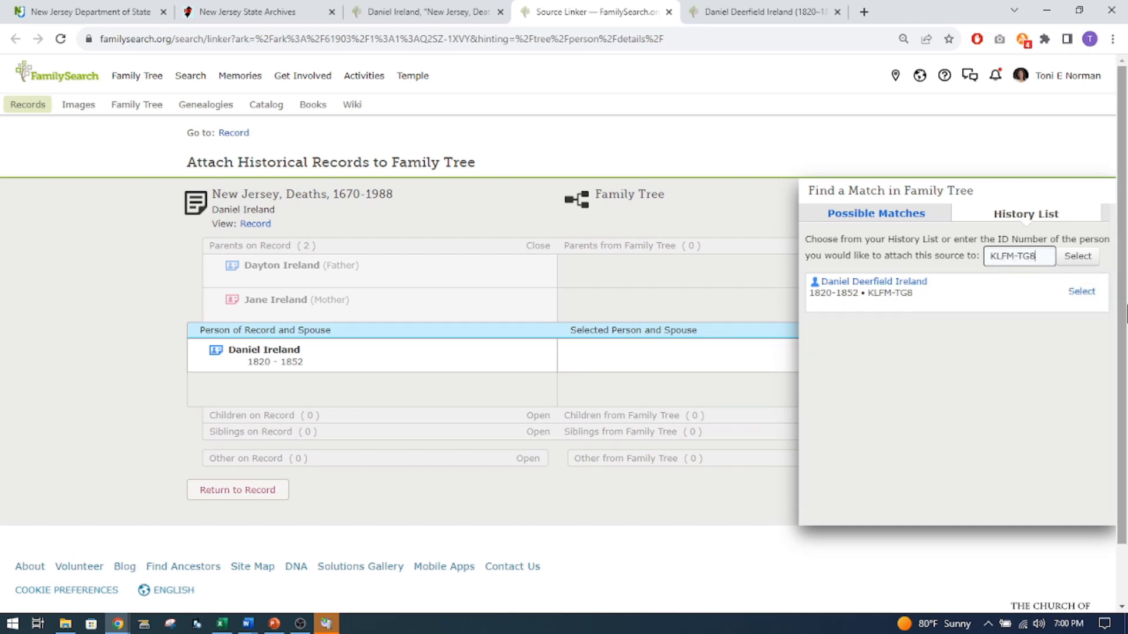
click(1081, 291)
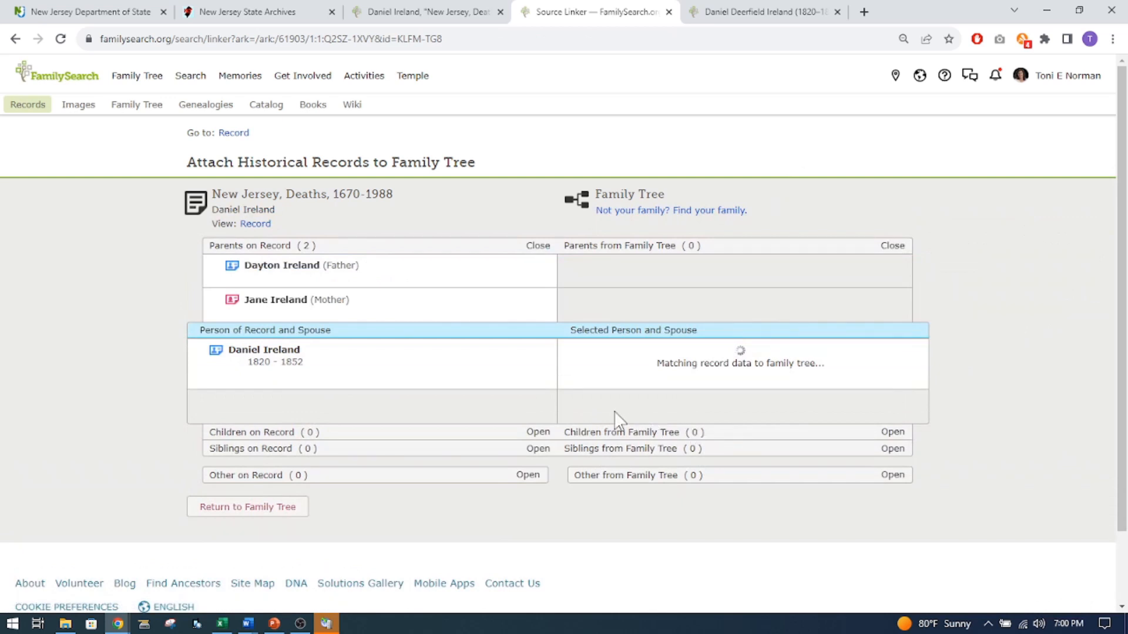
Add the record's Millville, Cumberland, New Jersey residence to the man's tree profile and attach the death record to him.
scroll(544, 441, down, 2)
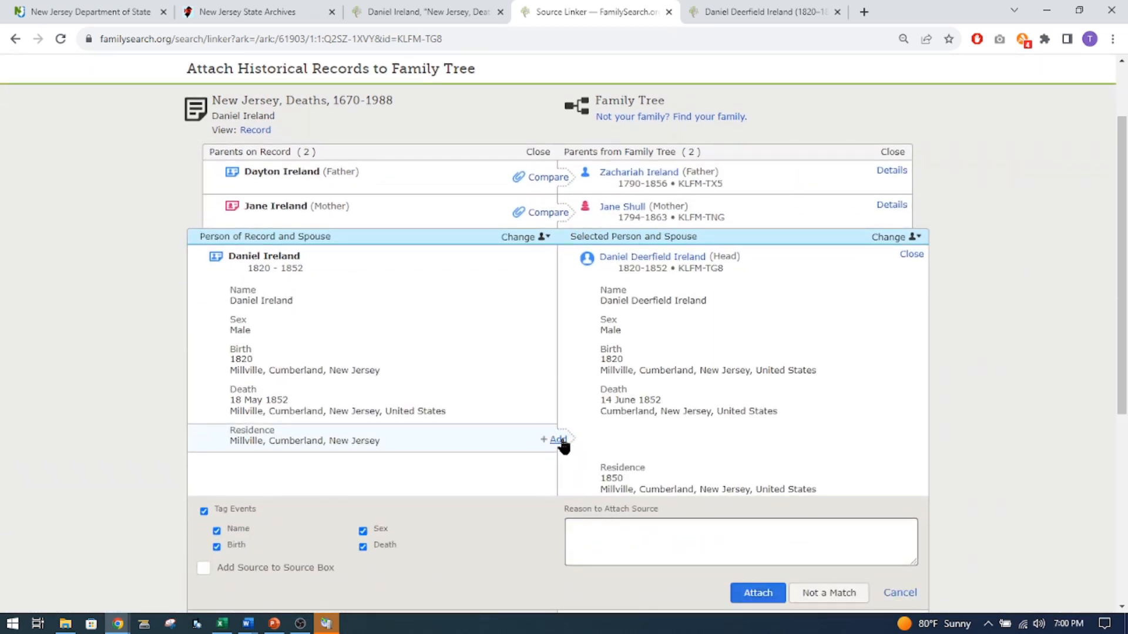
click(563, 445)
scroll(745, 453, down, 5)
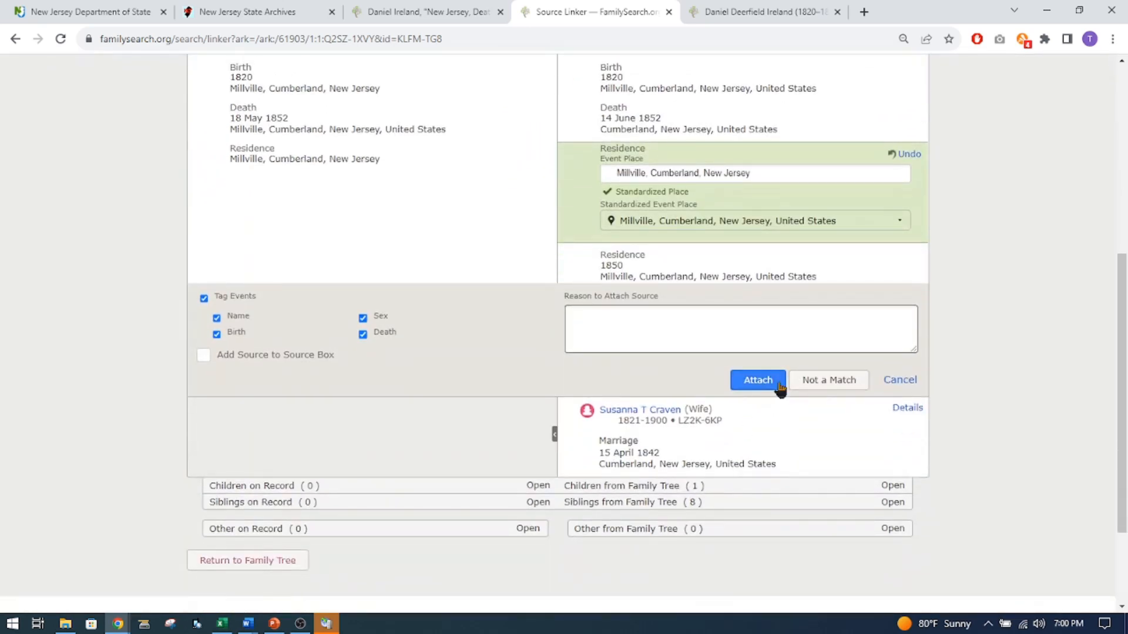
click(781, 381)
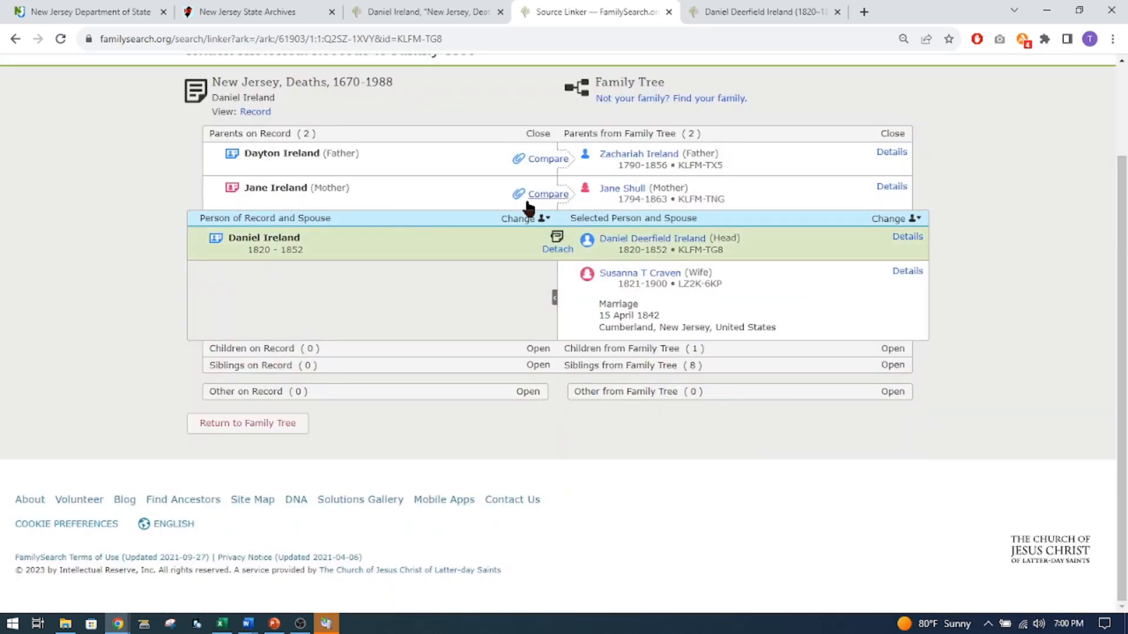
Attach the death record to both the mother and the father in the family tree.
click(549, 194)
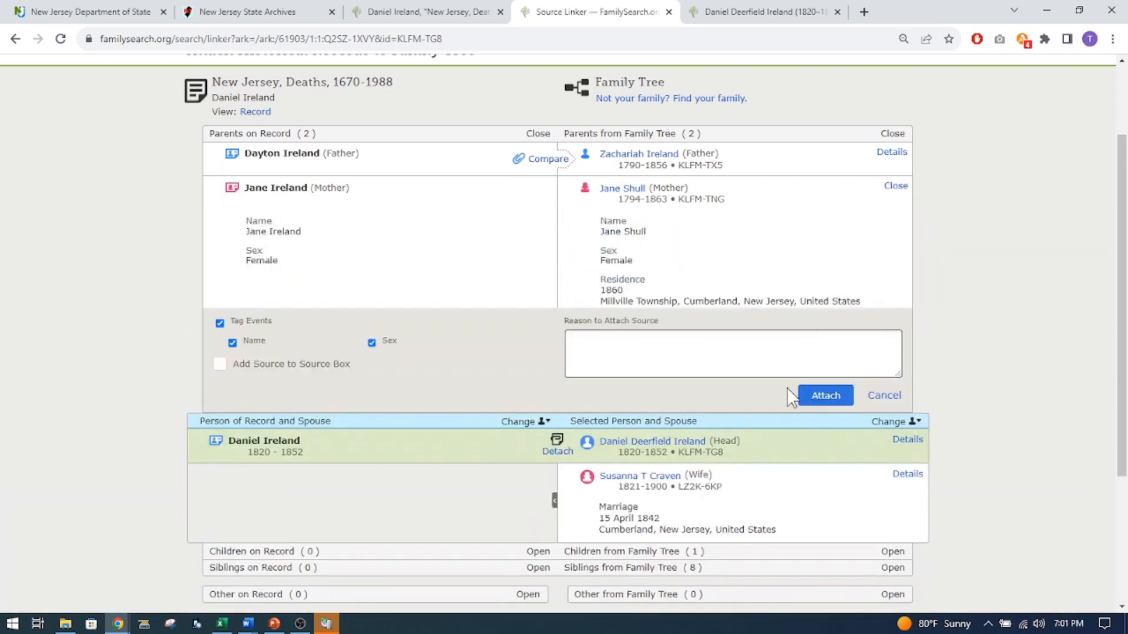
click(828, 396)
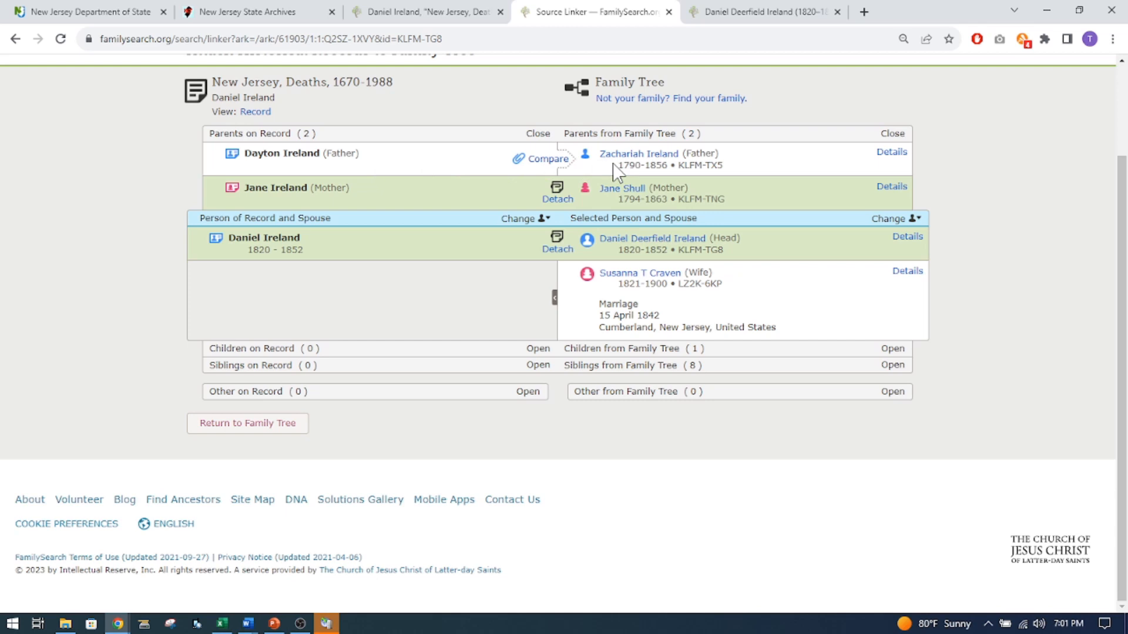
click(548, 159)
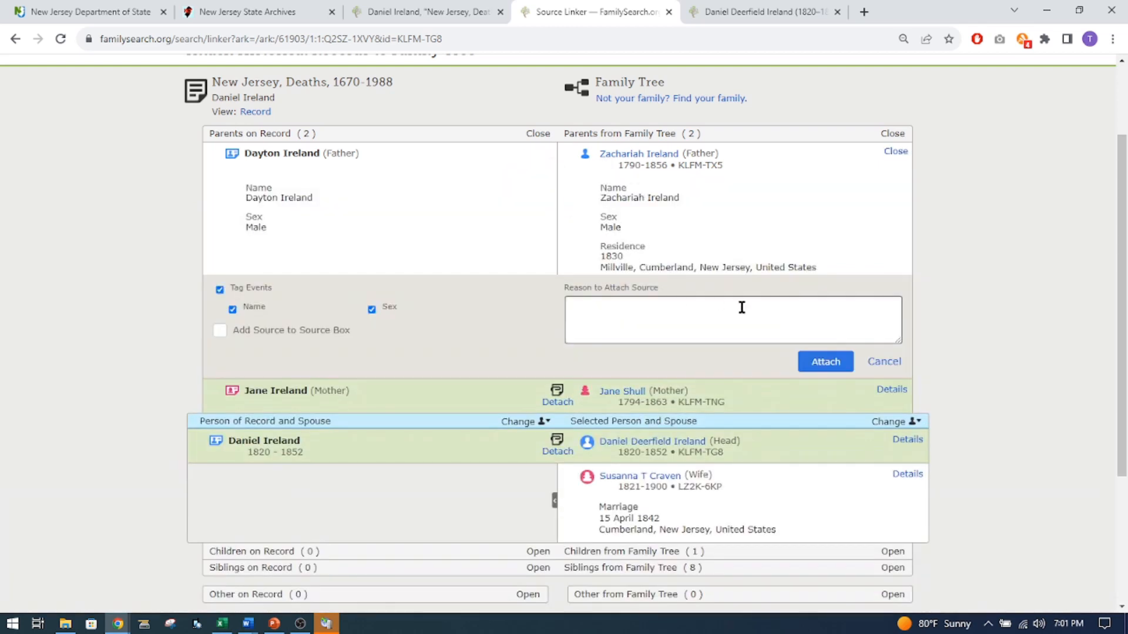
click(825, 364)
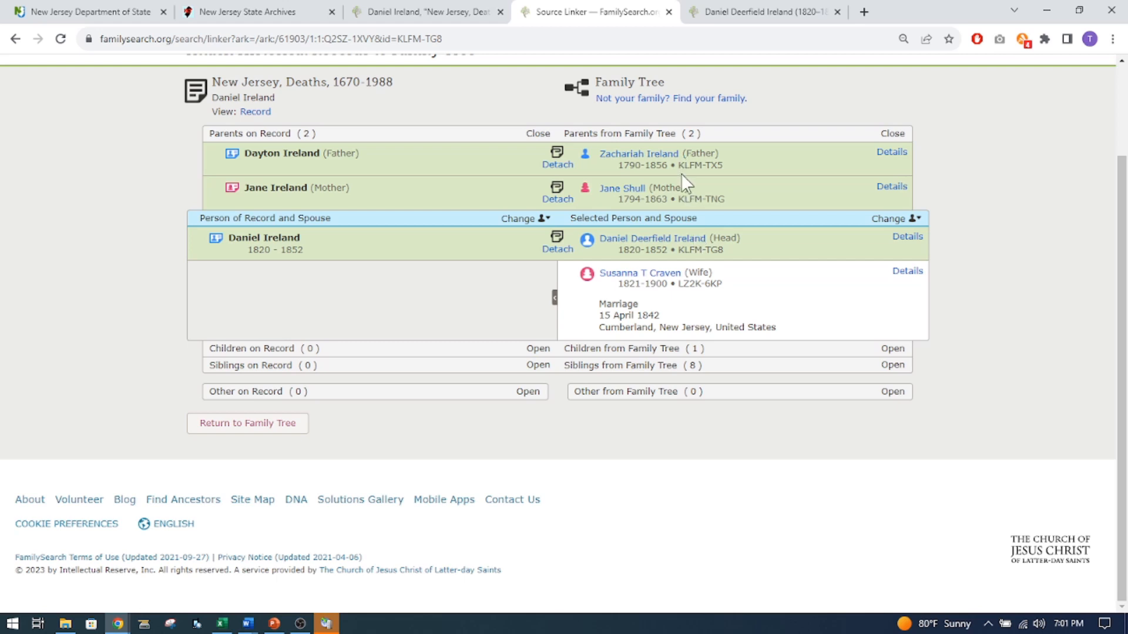
Review the list of sources on the man's person page.
click(653, 240)
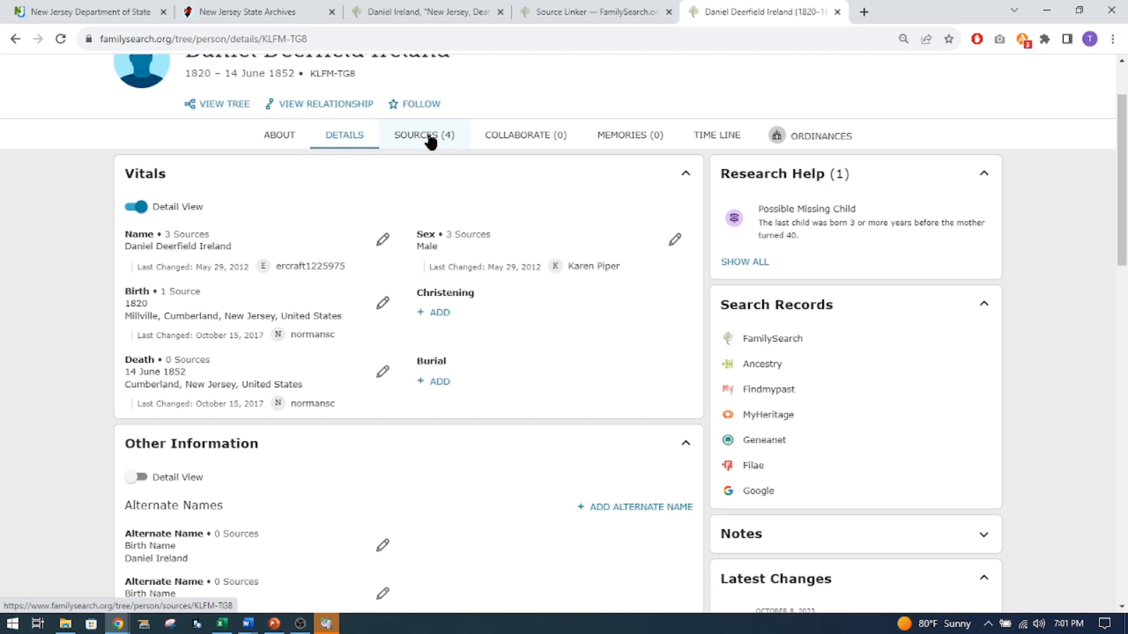
click(430, 142)
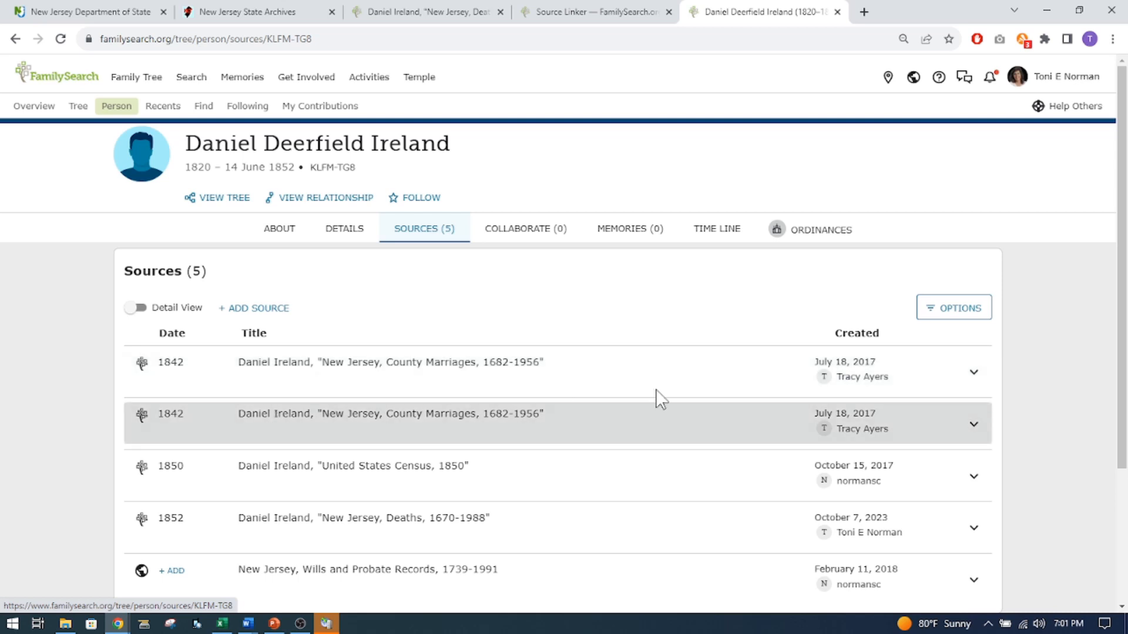
scroll(616, 403, down, 2)
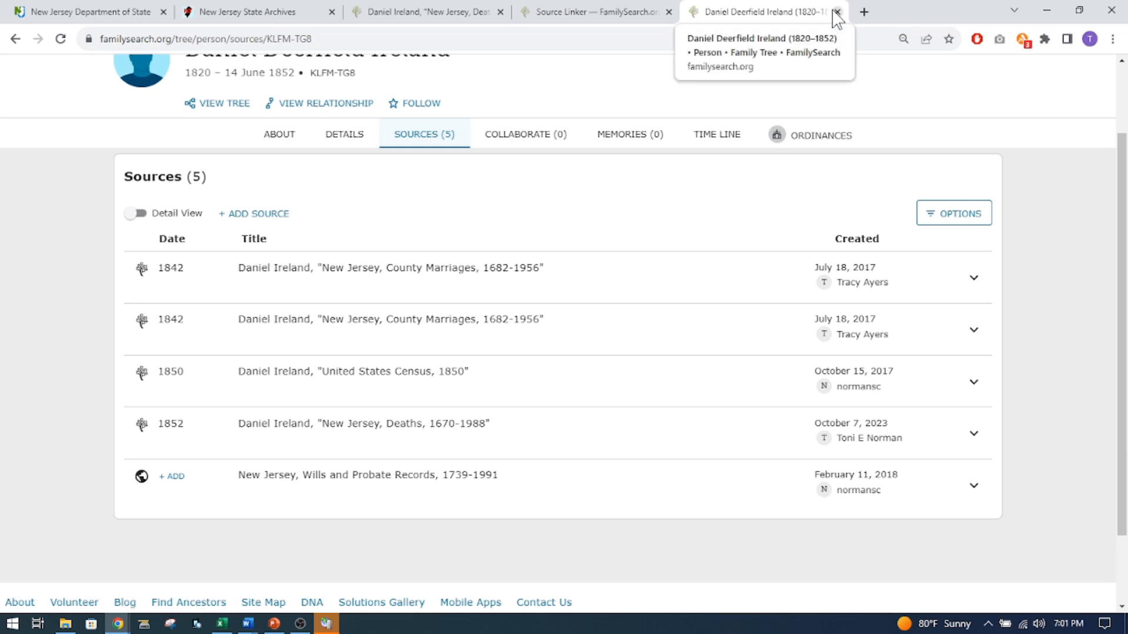
Check the State Archives death index for another person to trace and open the family tree search form.
click(250, 17)
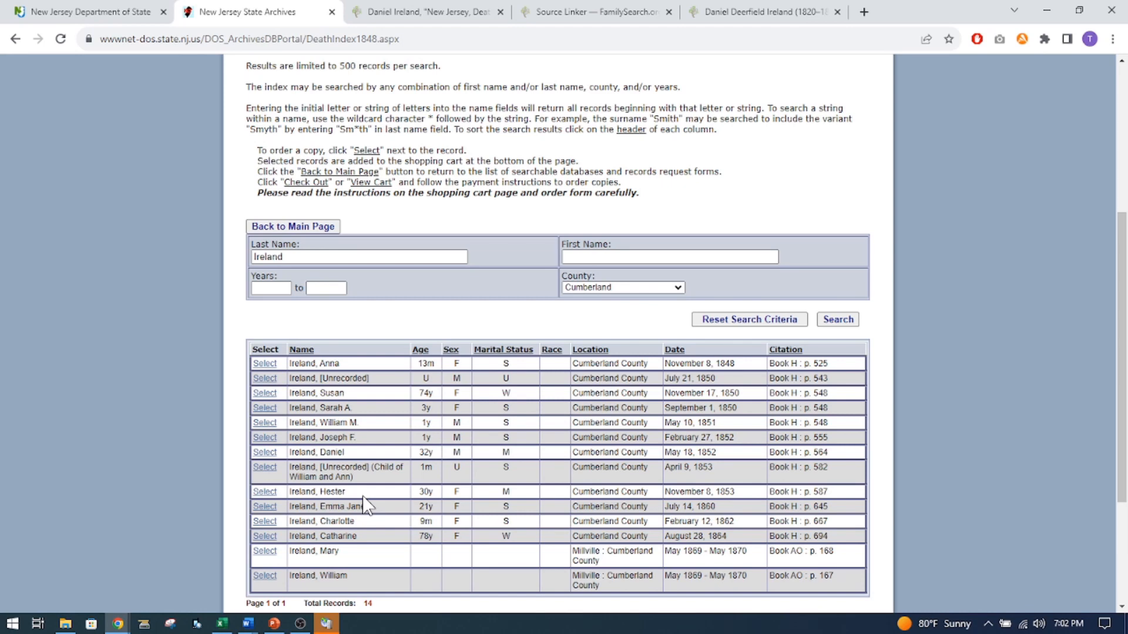
click(726, 14)
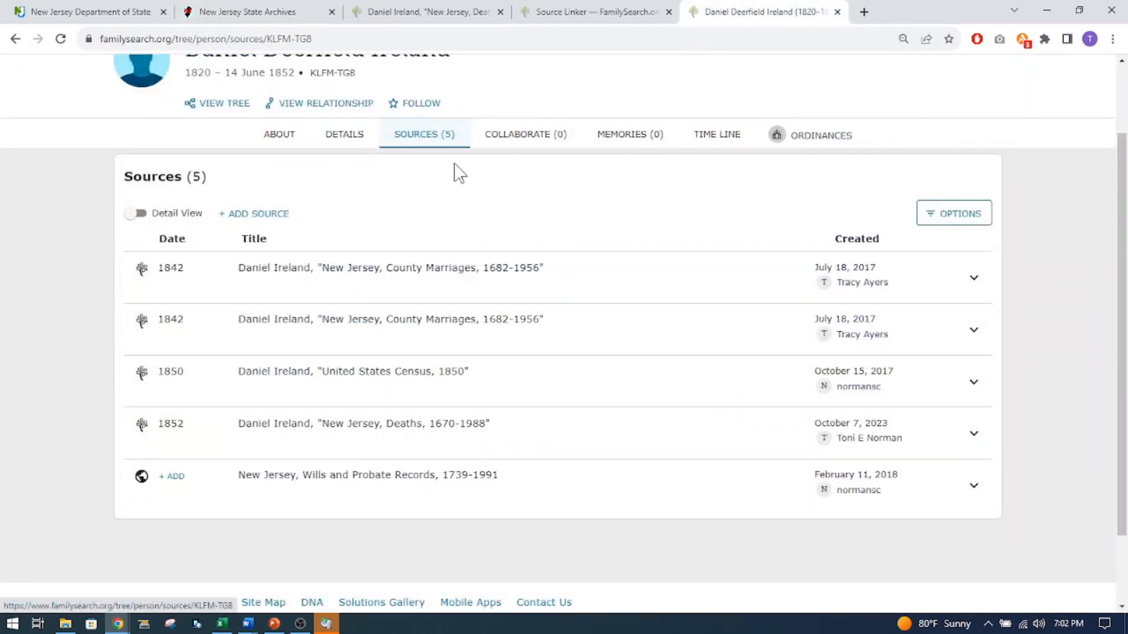
scroll(427, 216, up, 2)
click(210, 110)
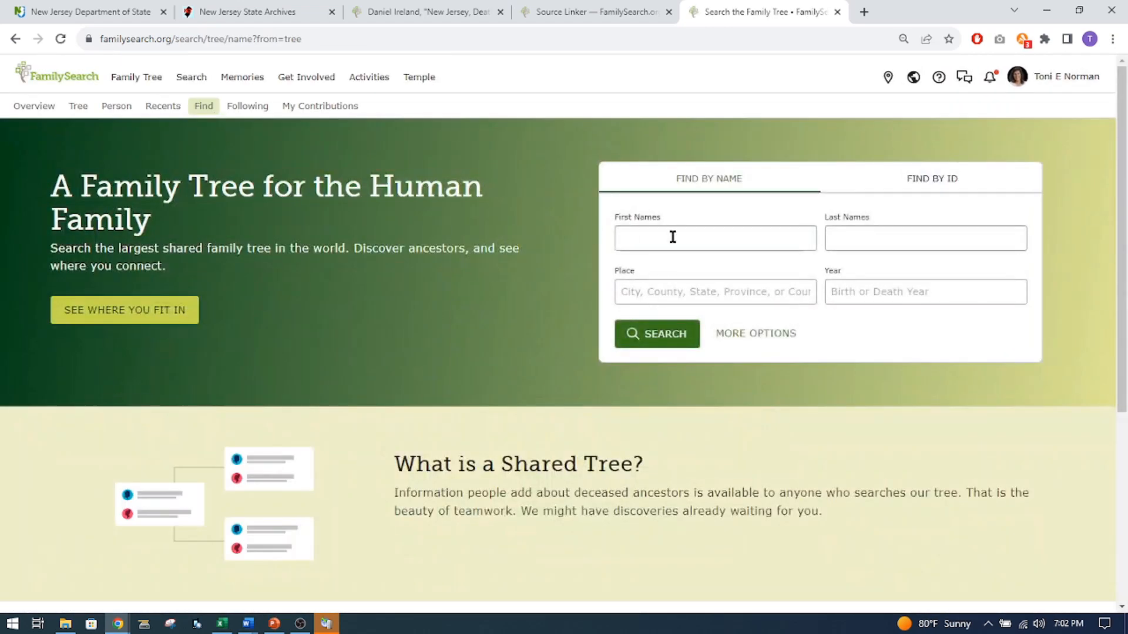
Enter the married woman's first name and her spouse's last name in the expanded family tree search.
click(678, 241)
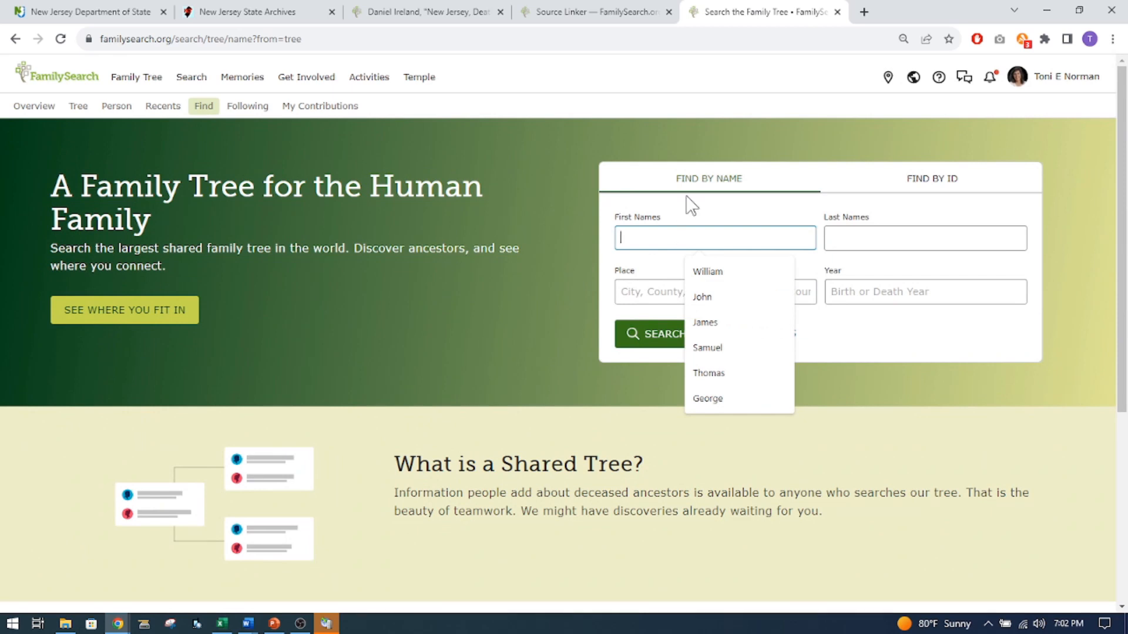
text(Hester)
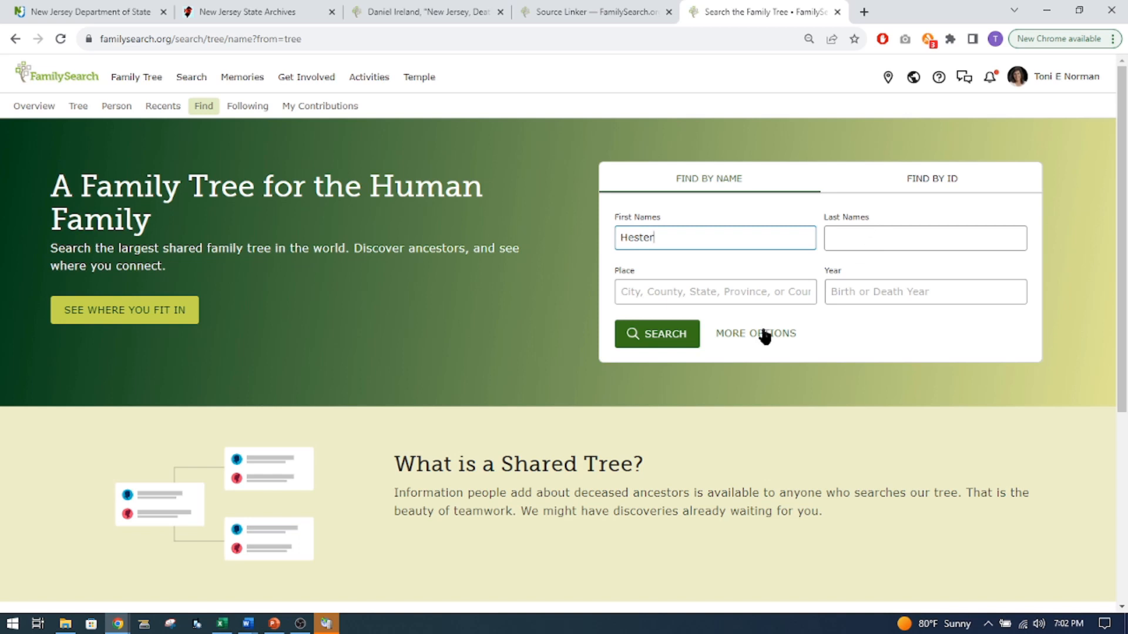
click(745, 339)
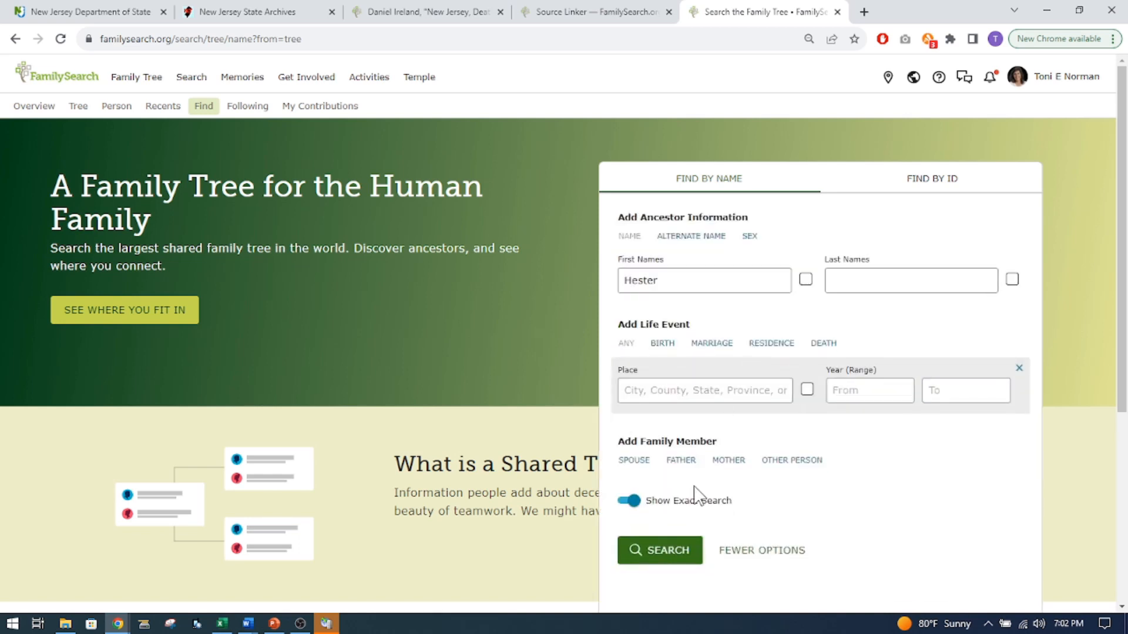
click(634, 460)
click(855, 488)
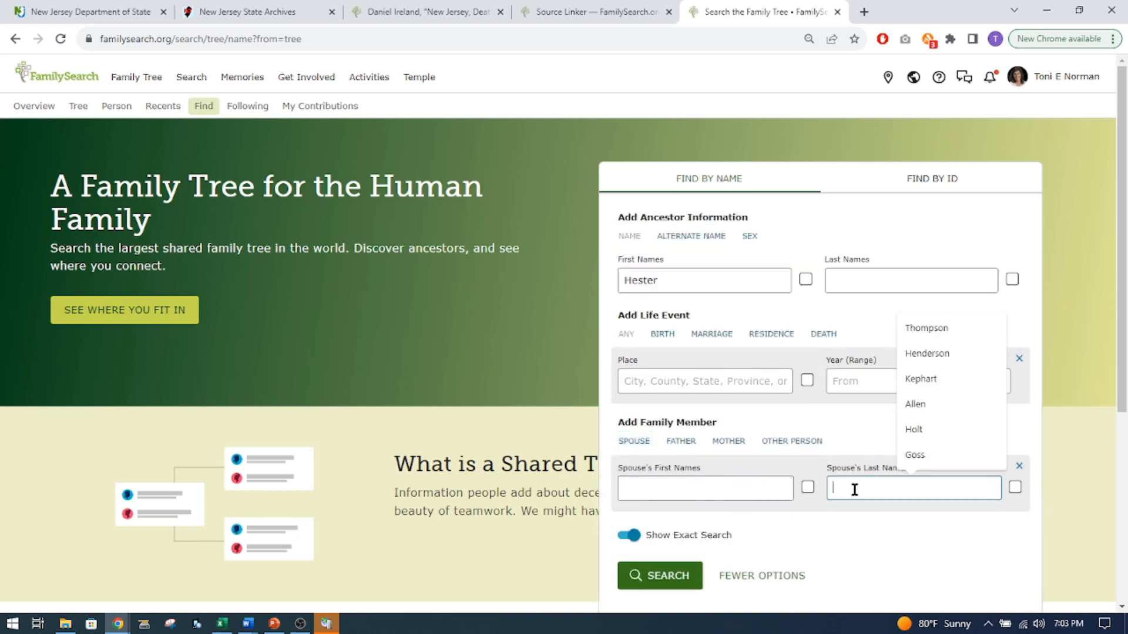
text(Ireland)
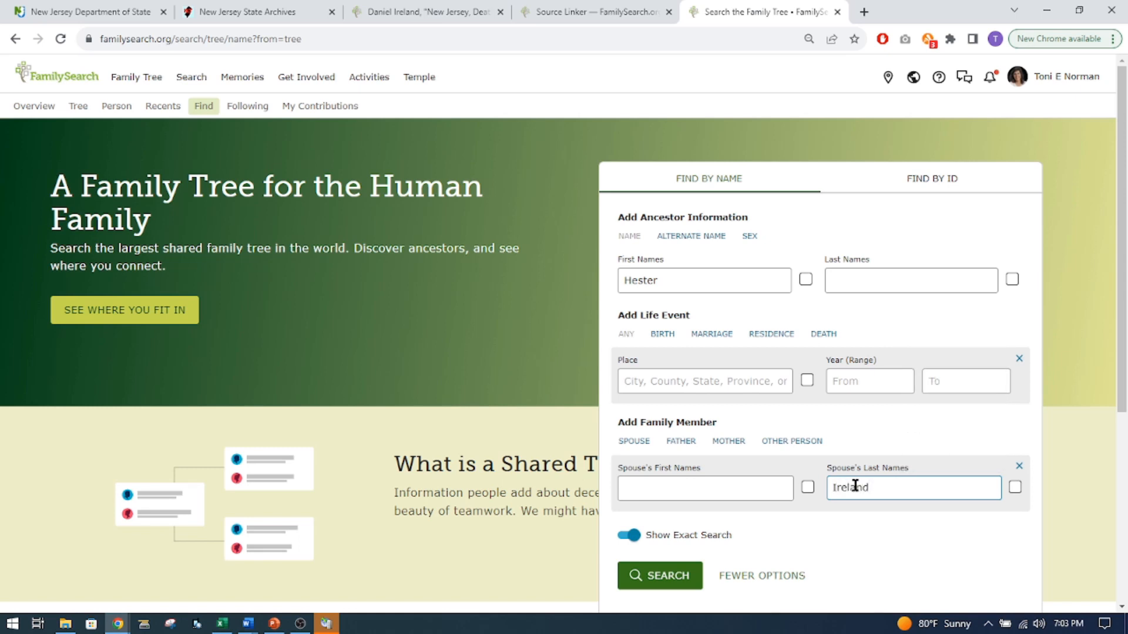
Add a death event to the search, close the Source Linker page and look up the woman's State Archives death entry.
click(821, 333)
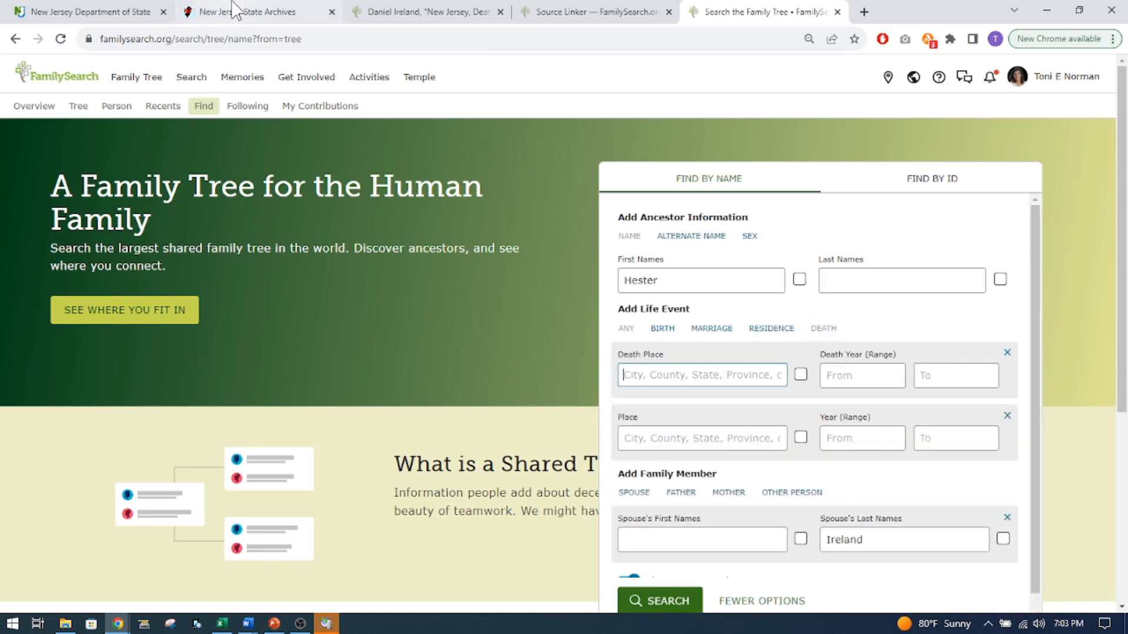
click(545, 17)
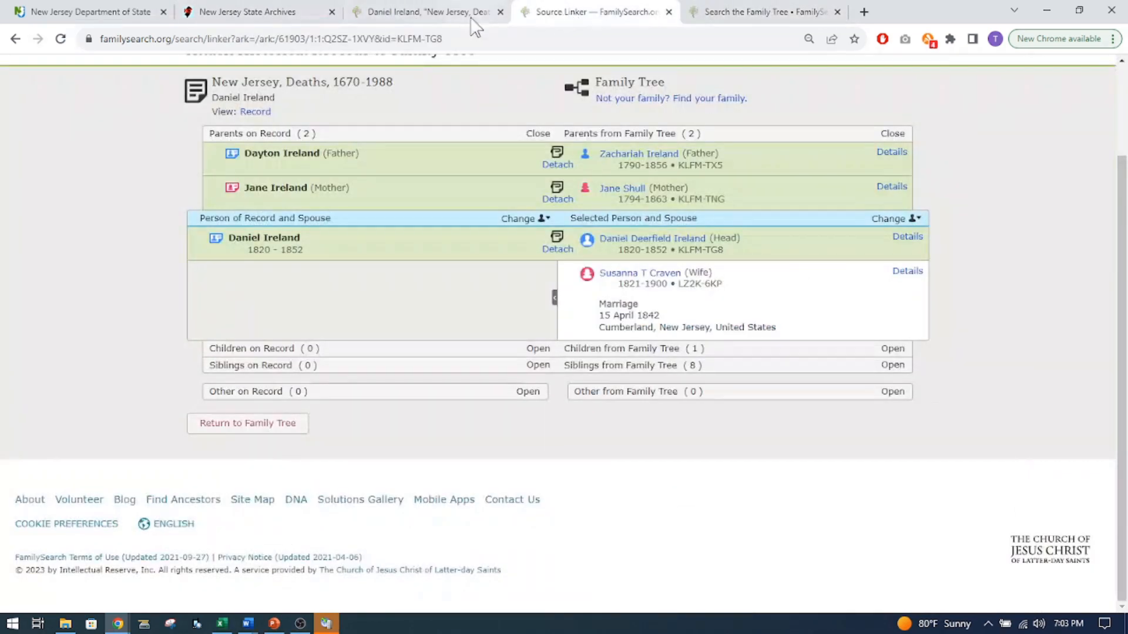
click(447, 18)
click(668, 12)
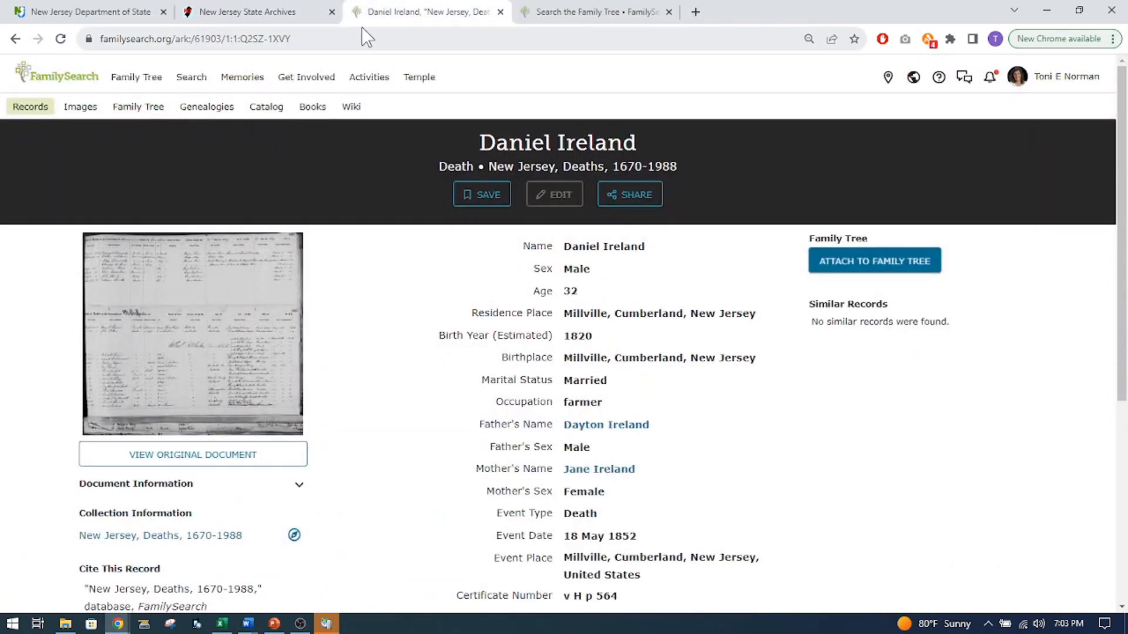
click(273, 13)
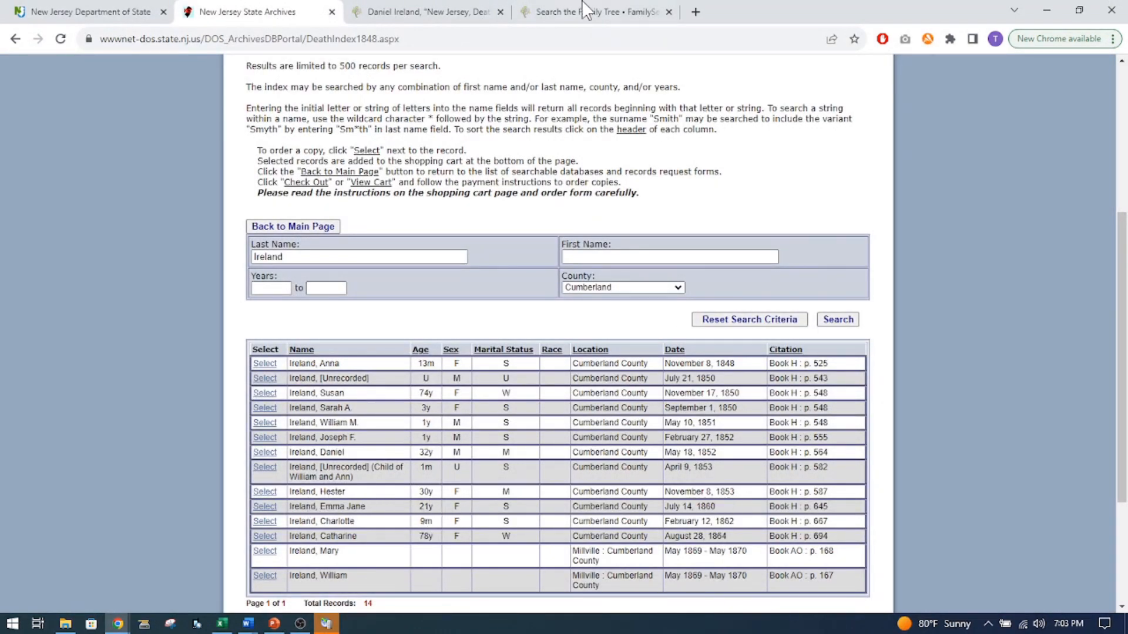
click(559, 14)
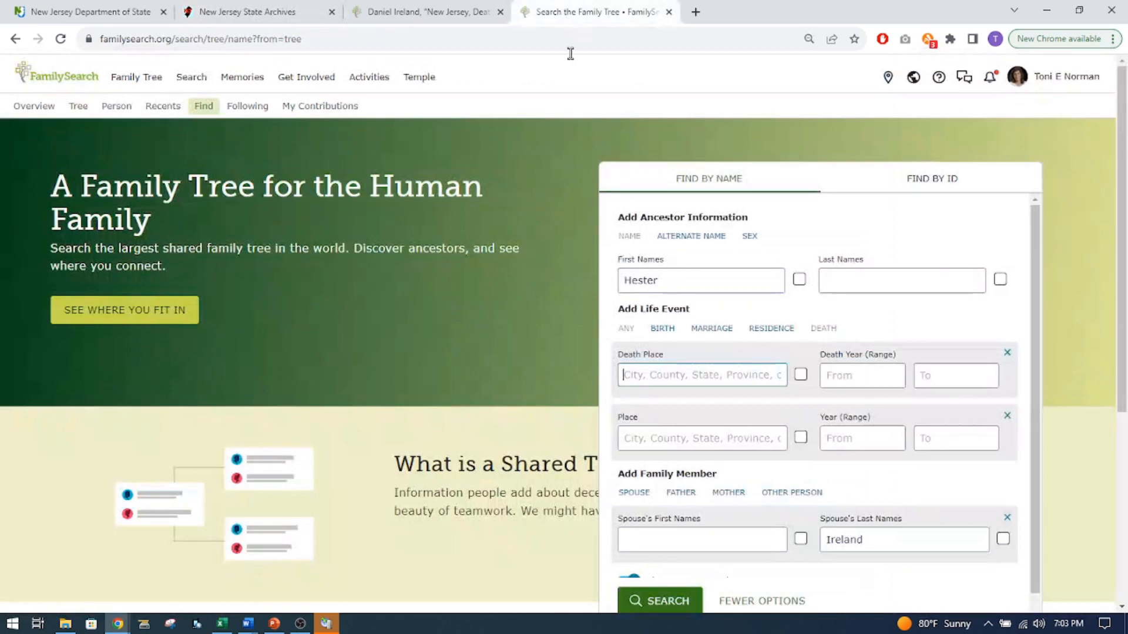
Set the death event to 1853 in Cumberland, New Jersey, United States, and run the family tree search.
click(832, 377)
text(1)
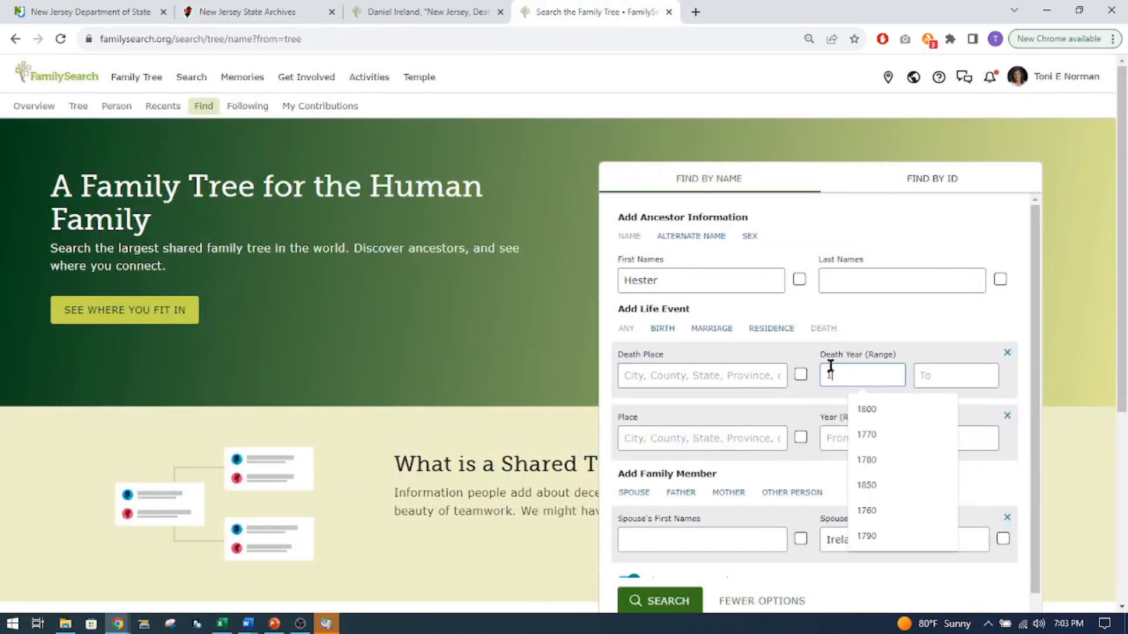
text(853)
click(683, 372)
text(Cu)
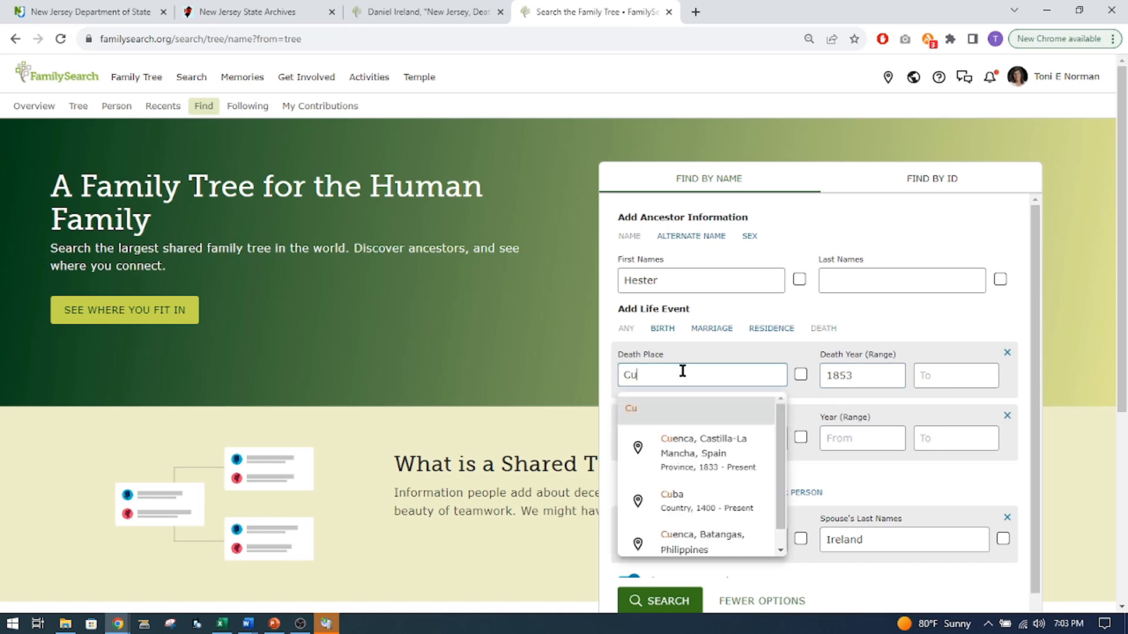
text(mberland)
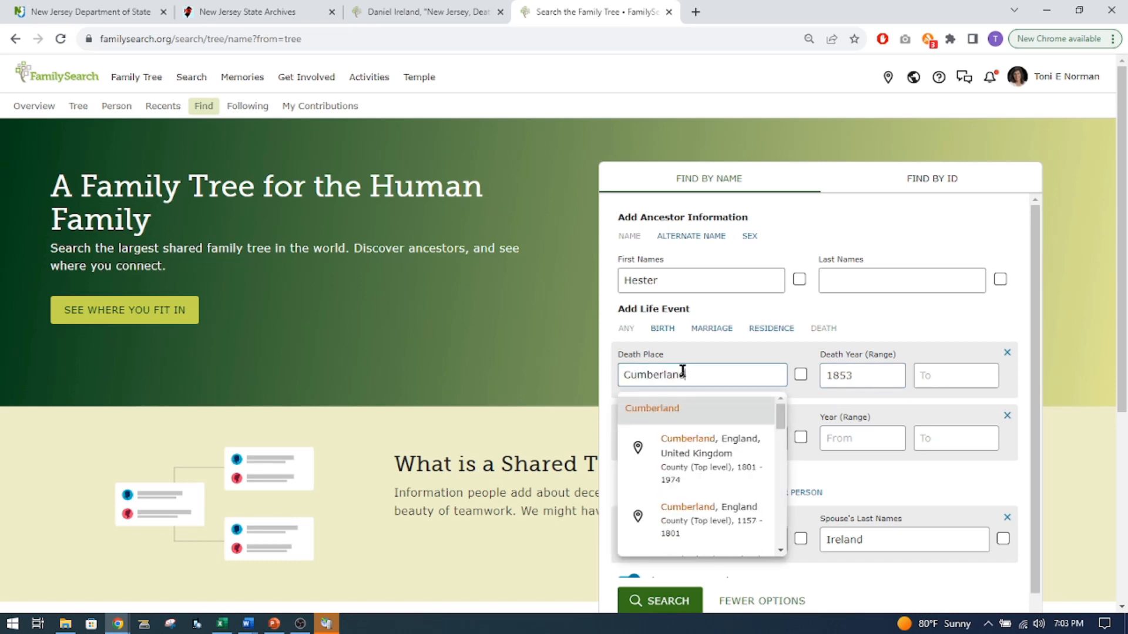
text(, New J)
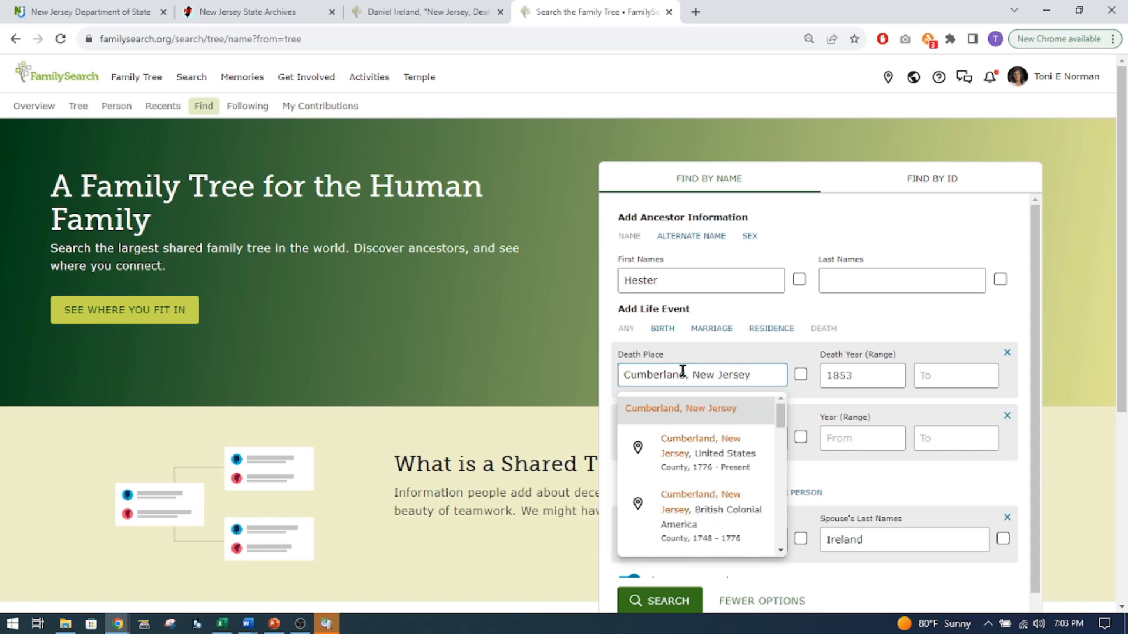
text(ersey)
click(699, 453)
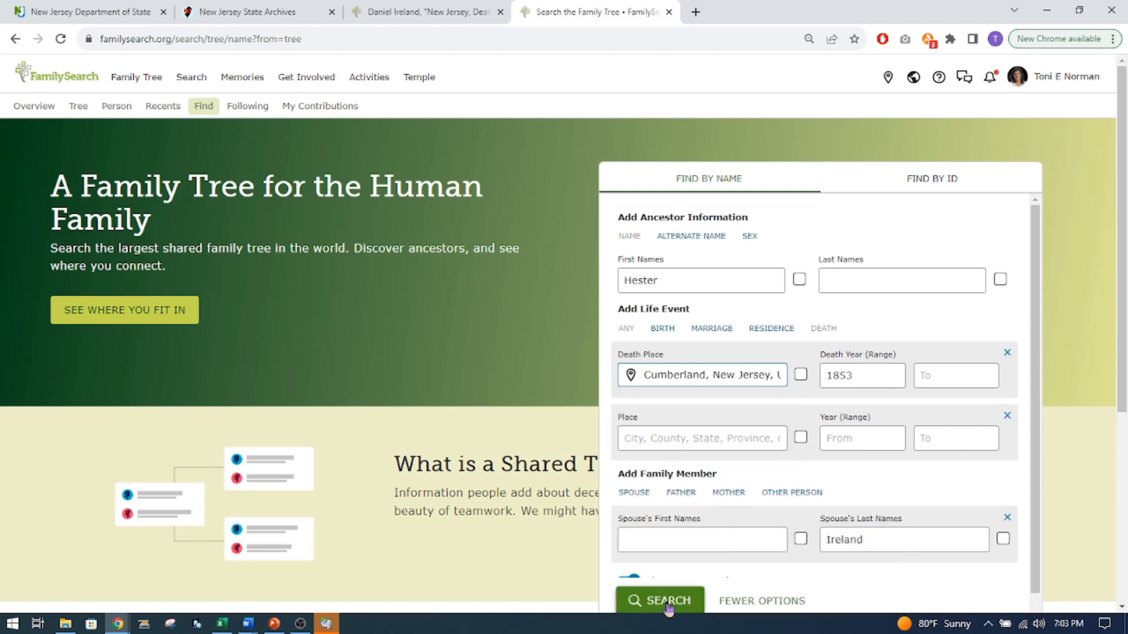
click(667, 602)
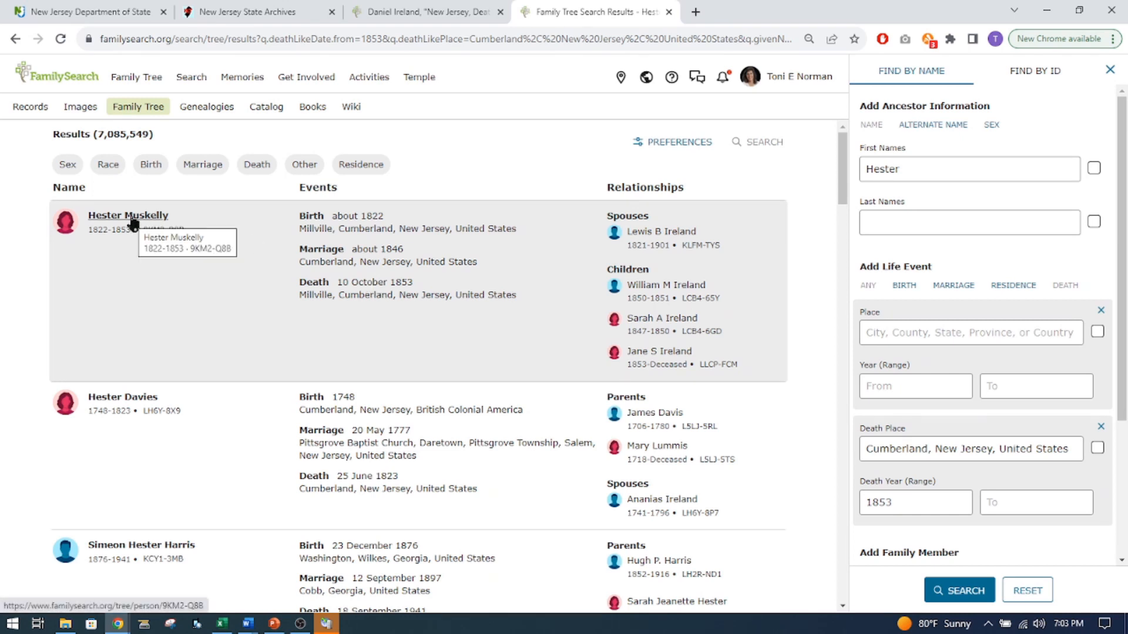
Open the profile of the first family tree result and review its attached sources and vital details.
mouse_move(132, 222)
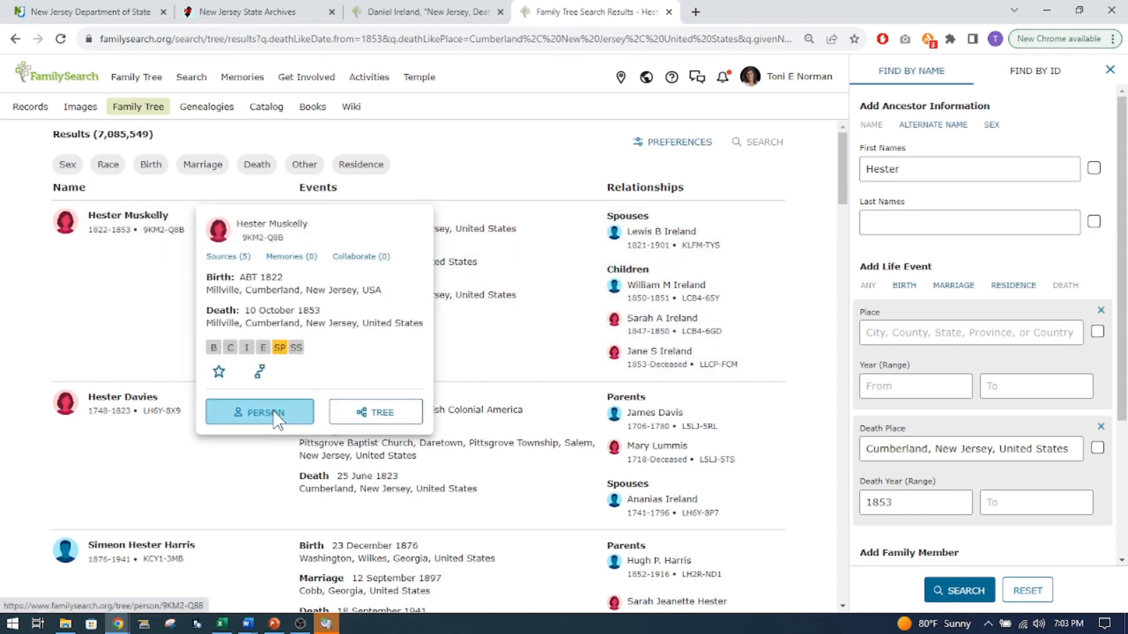
click(279, 410)
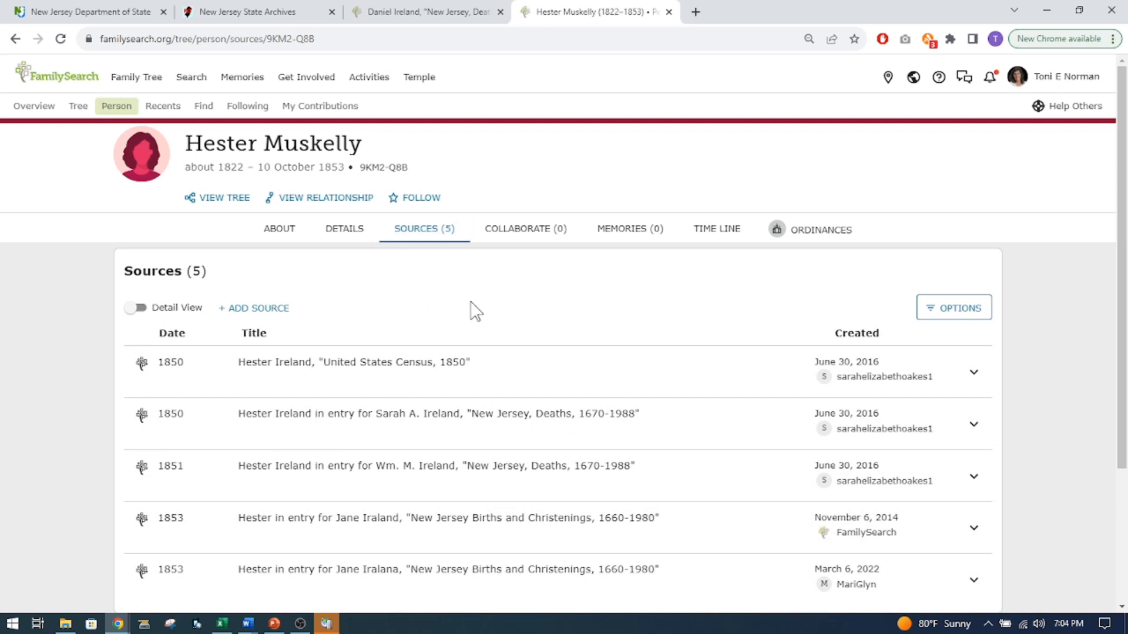
scroll(473, 310, down, 3)
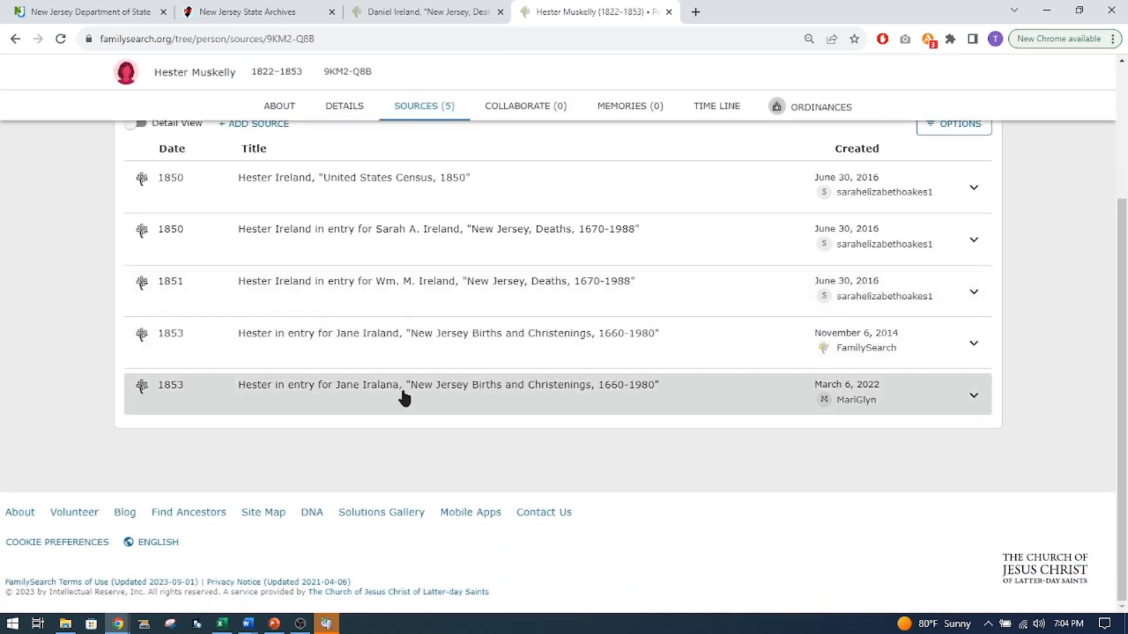
scroll(403, 396, up, 3)
click(334, 232)
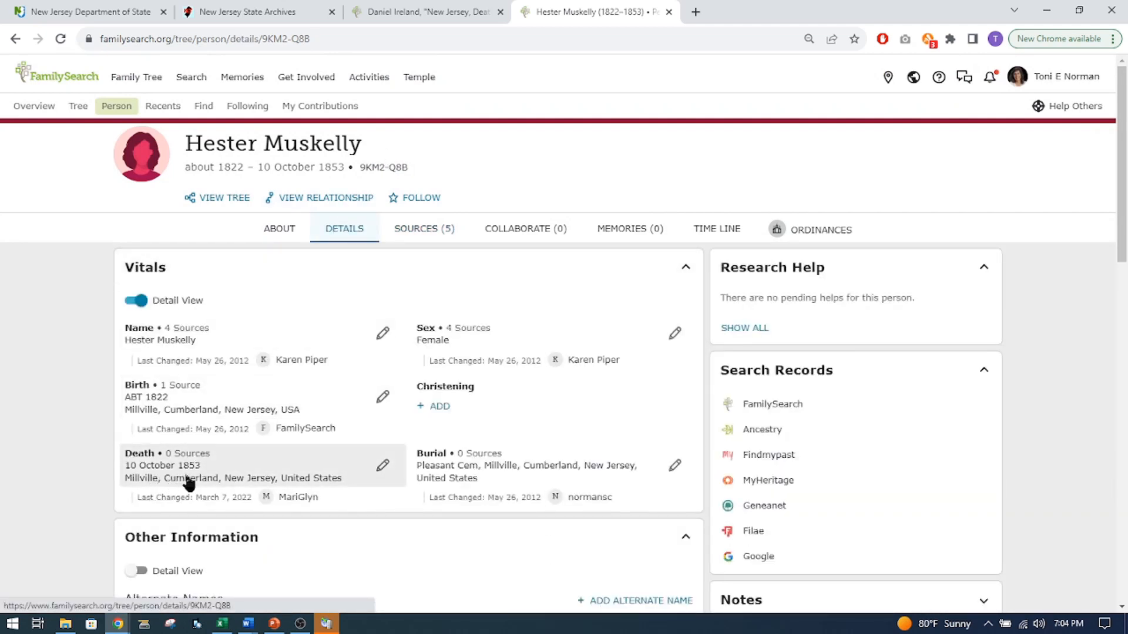
Compare the profile's death date with the State Archives death index and check its sources for a death record.
click(268, 18)
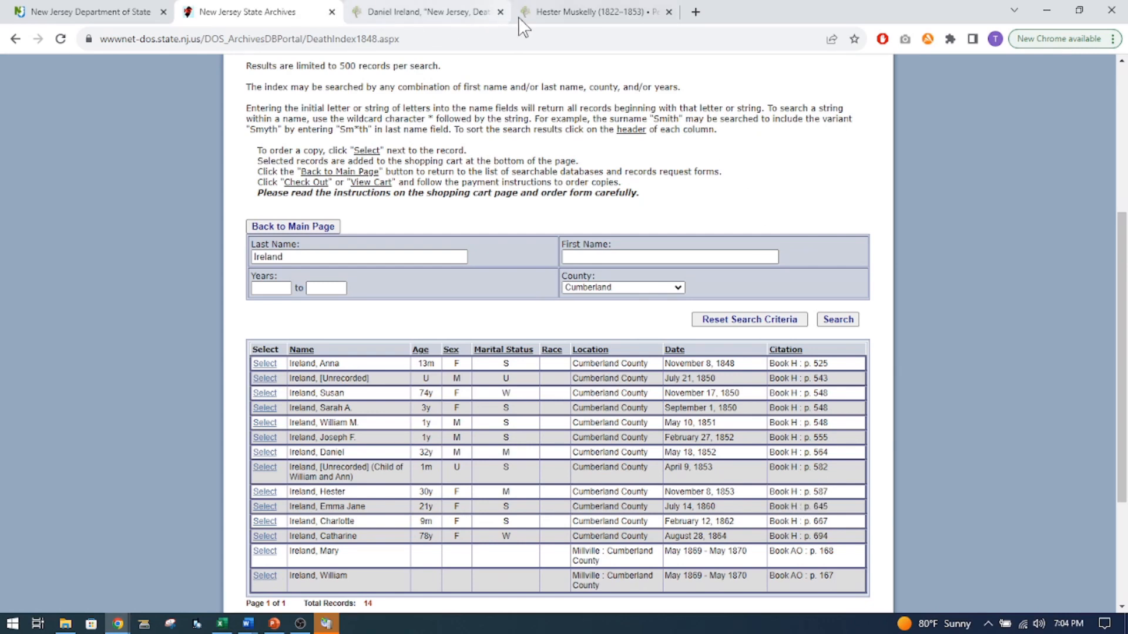
click(552, 16)
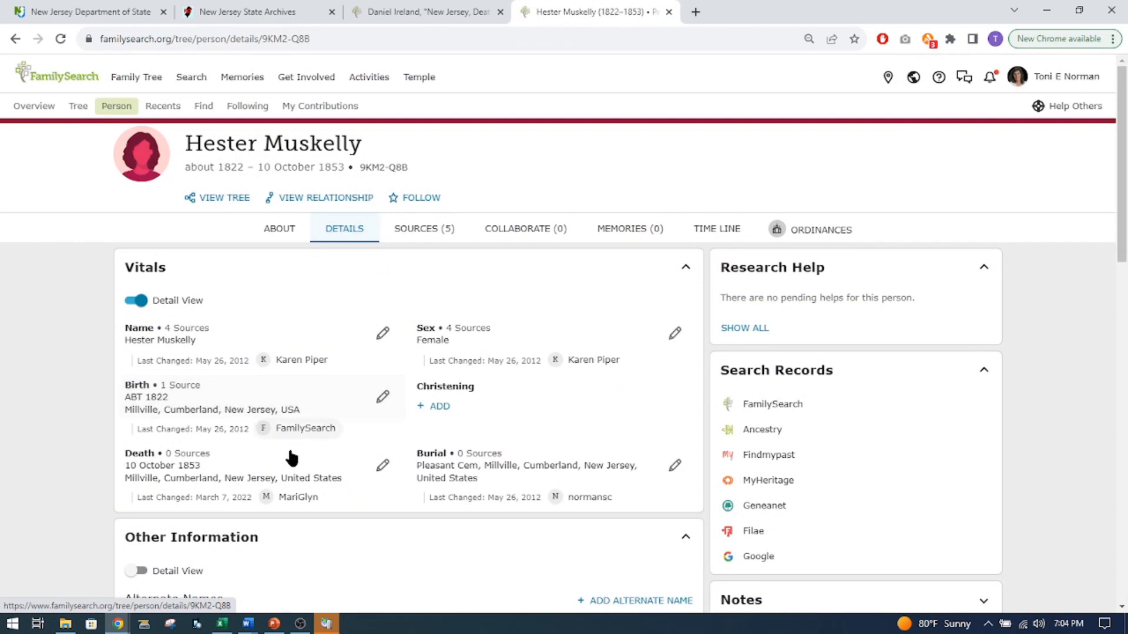
click(423, 230)
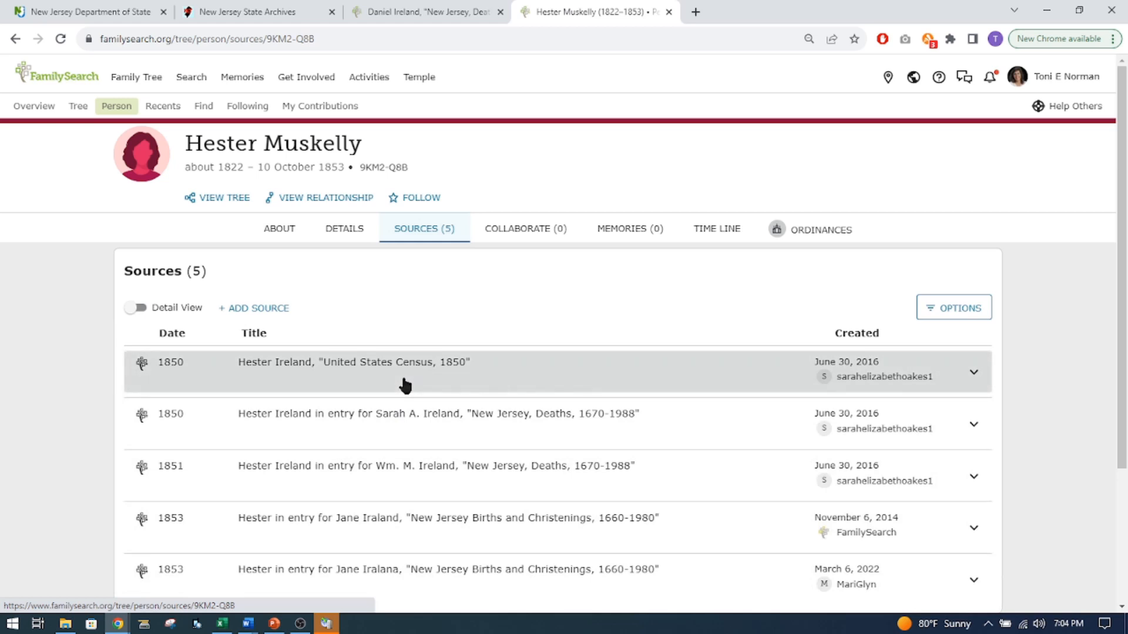
scroll(404, 386, down, 3)
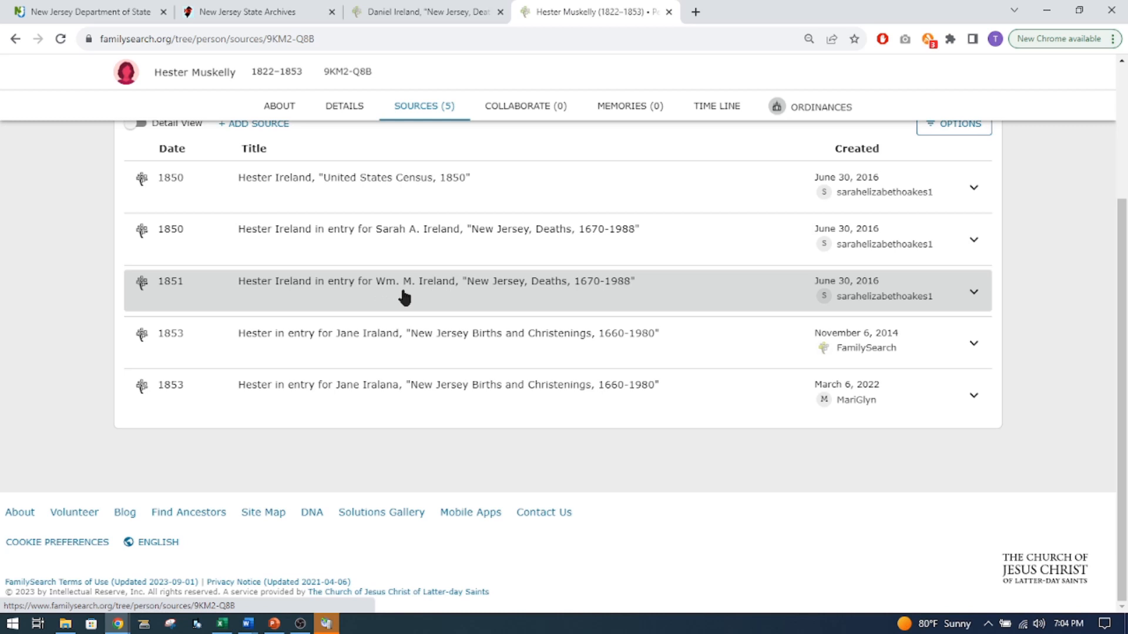
scroll(401, 310, up, 3)
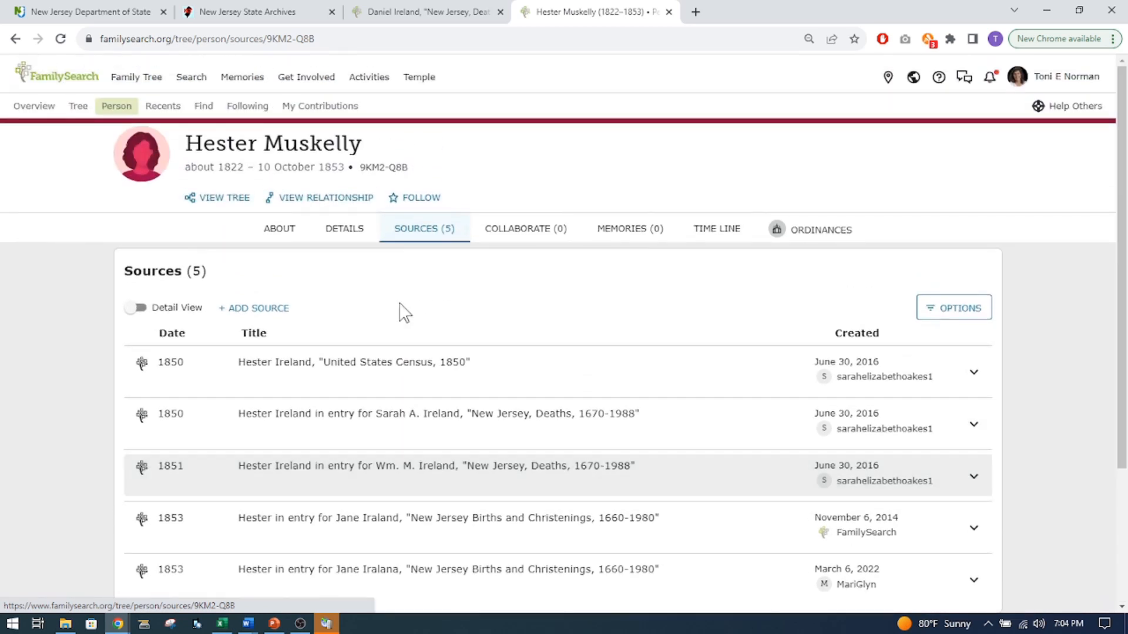
Open FamilySearch in a new browser tab and go to the historical records search.
click(695, 12)
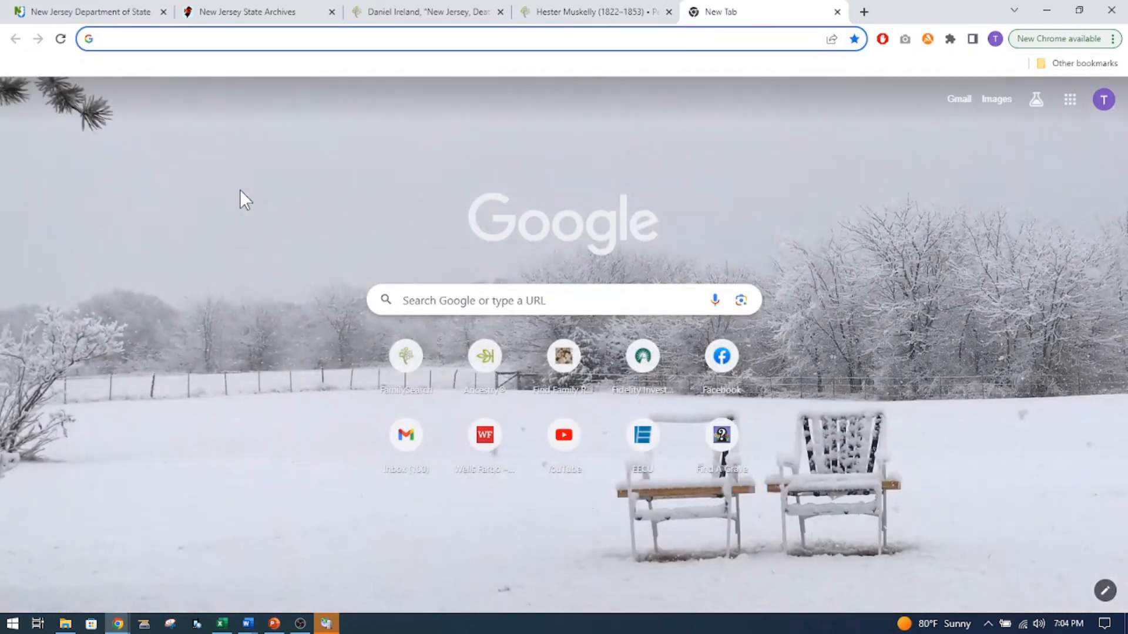
click(407, 357)
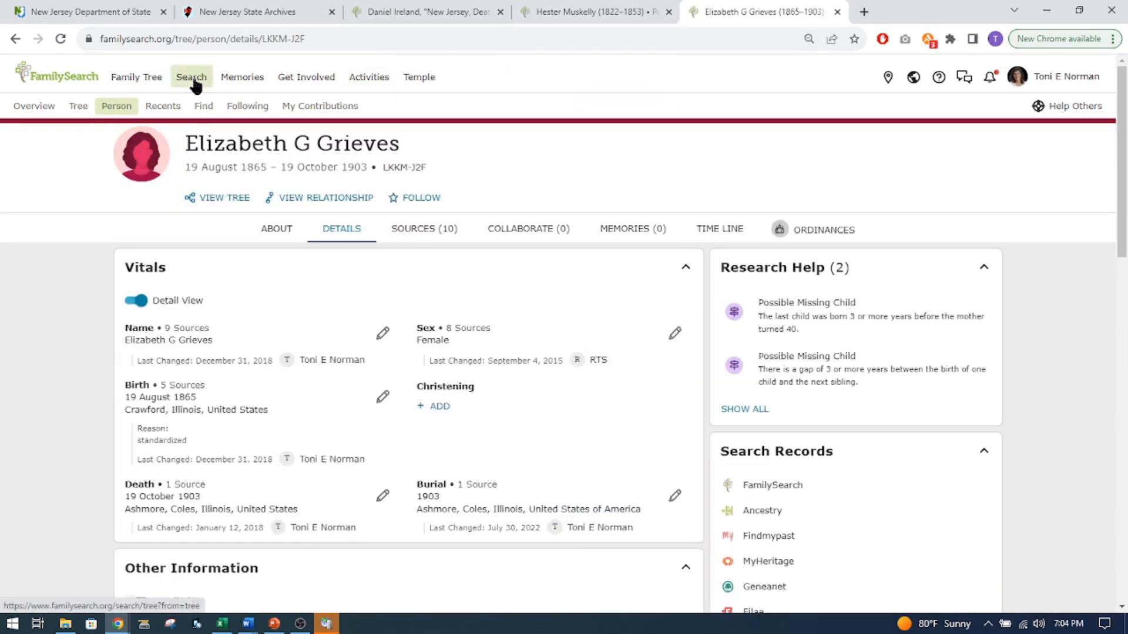
mouse_move(194, 82)
click(195, 112)
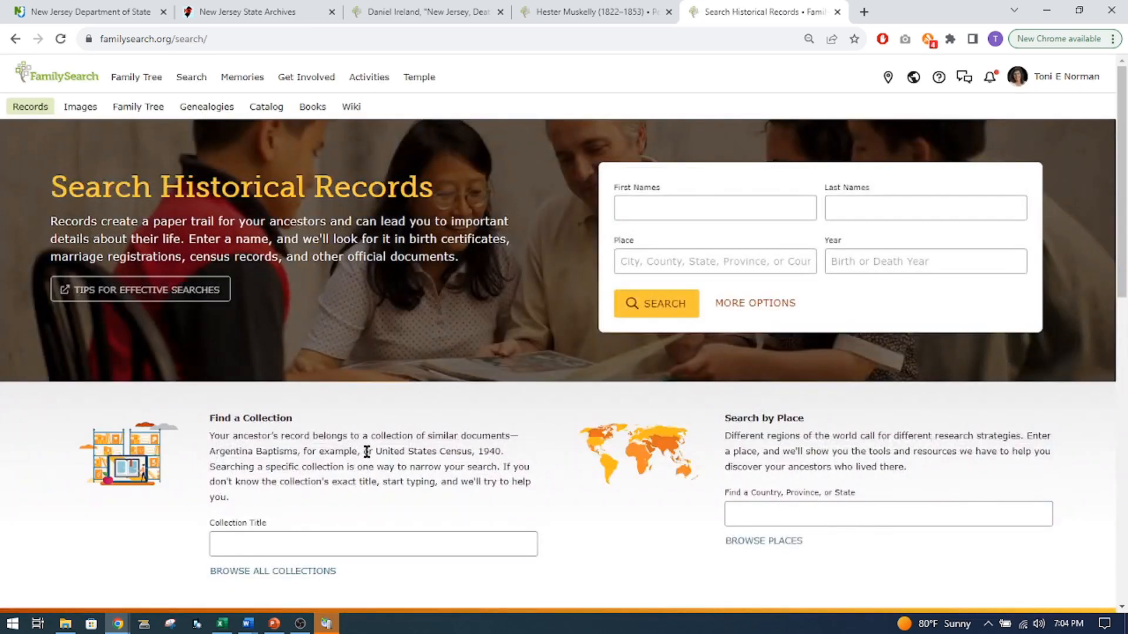
Enter the woman's first name and married last name in the historical records search.
click(687, 205)
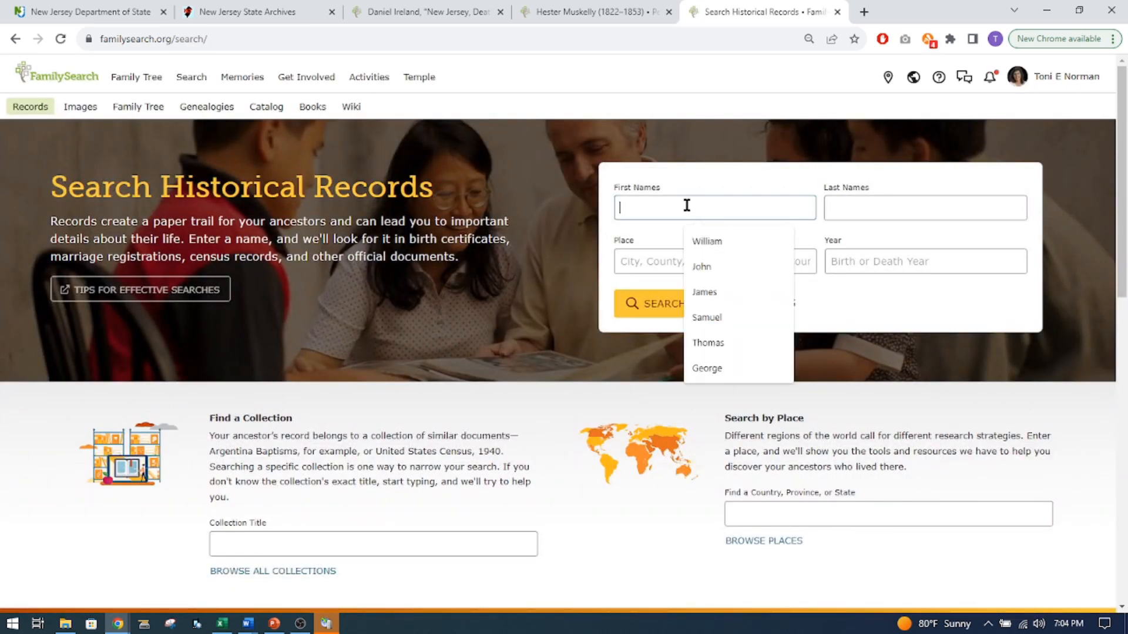
text(Hester)
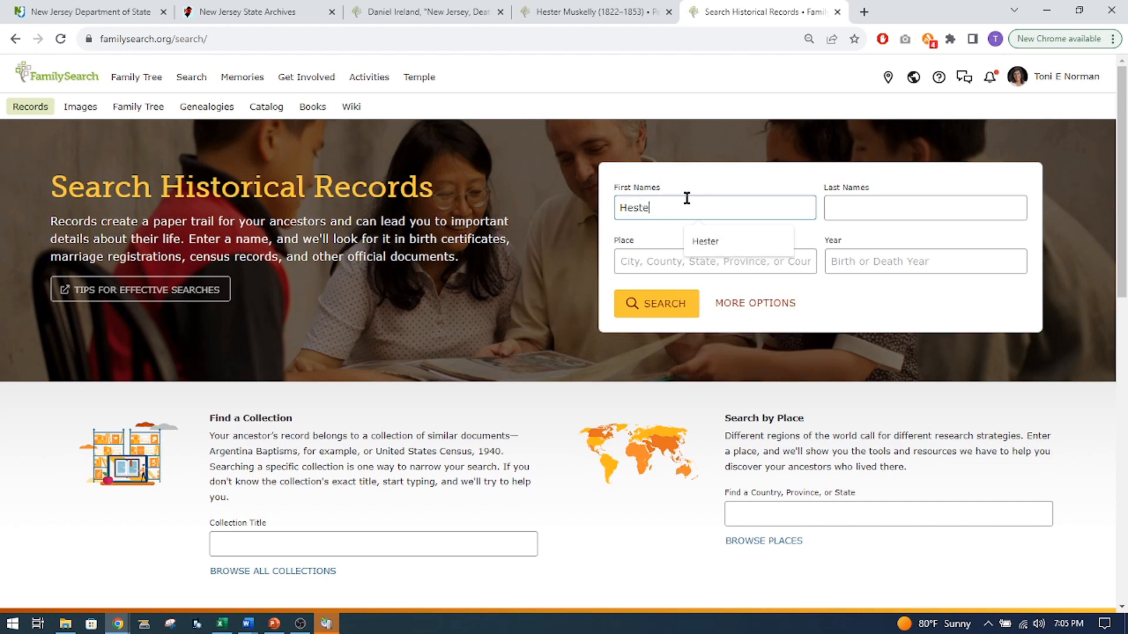
click(882, 207)
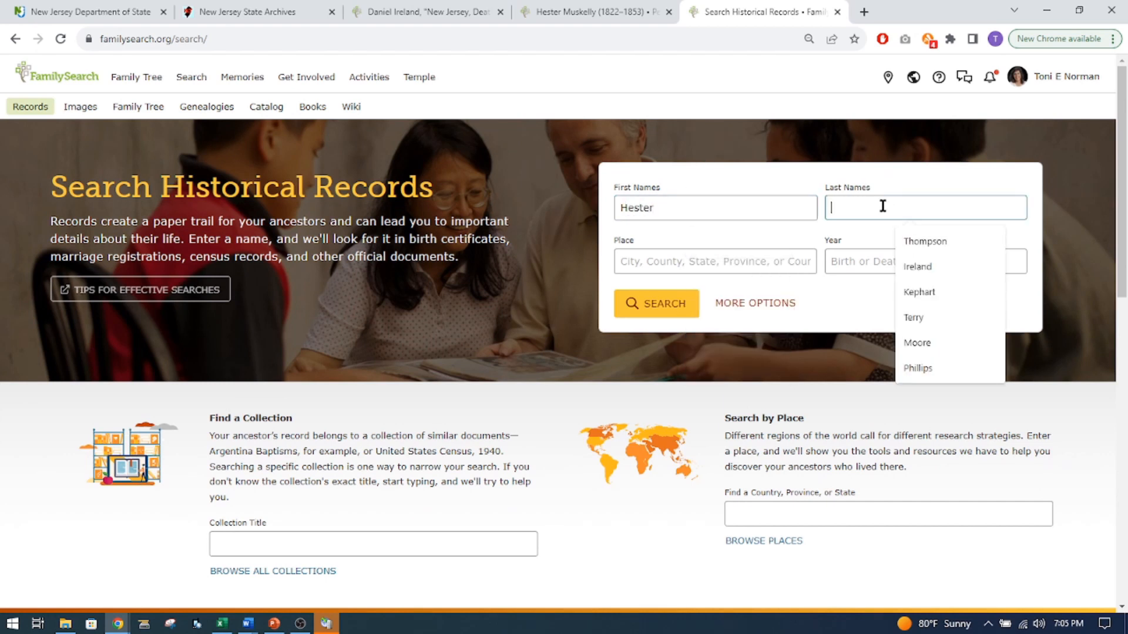
text(Ireland)
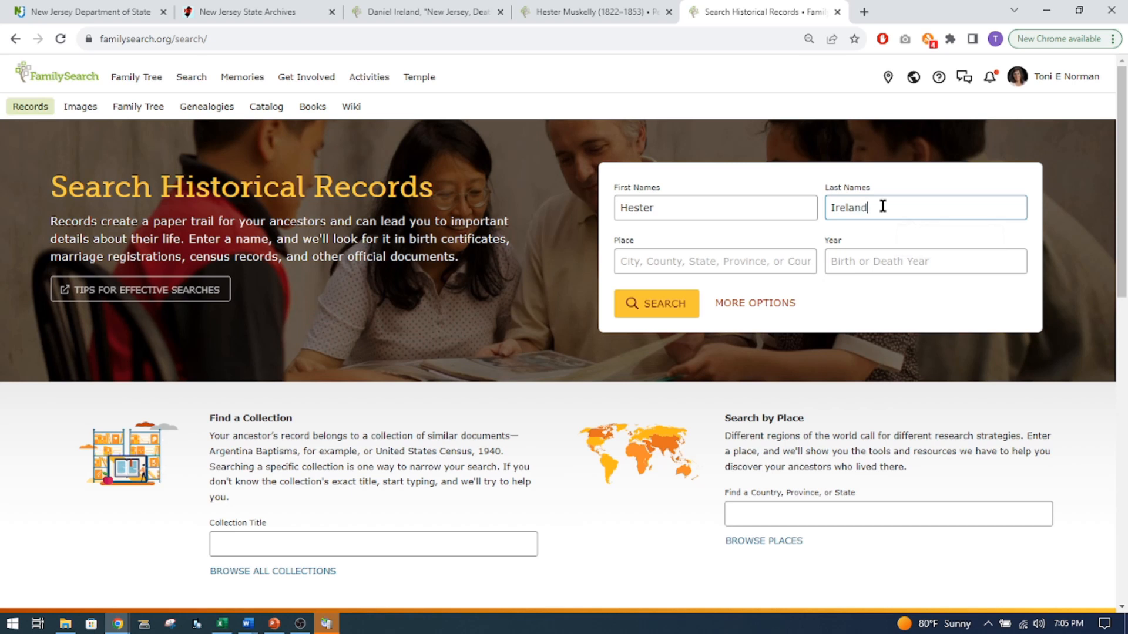
Set the place to Cumberland, New Jersey, United States and the year to 1853, and run the records search.
click(686, 265)
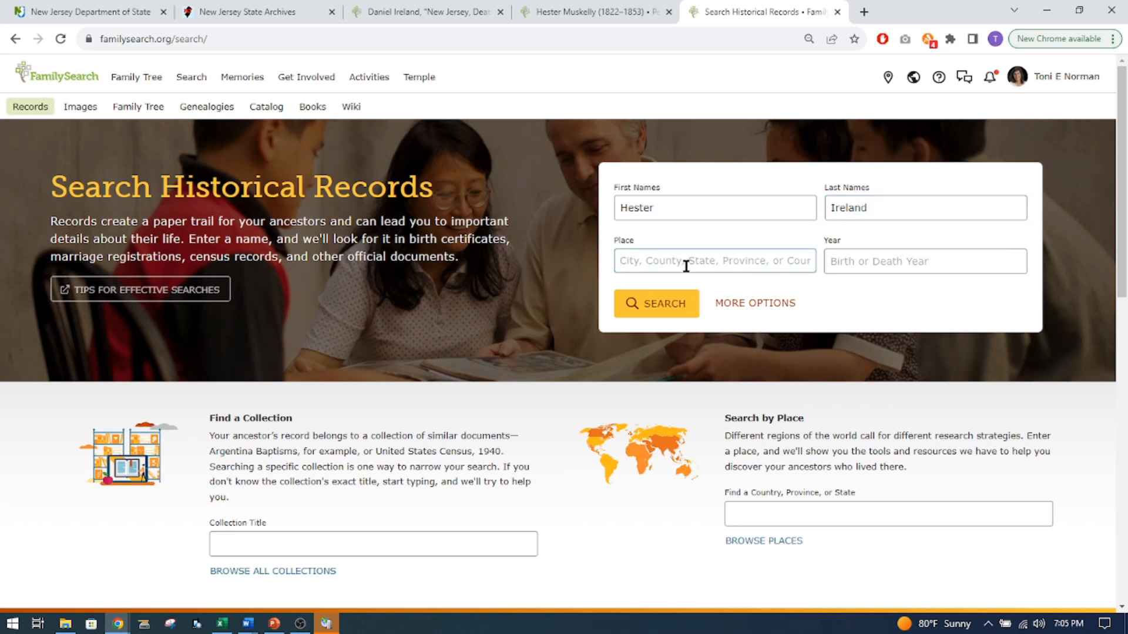
text(Cumberland)
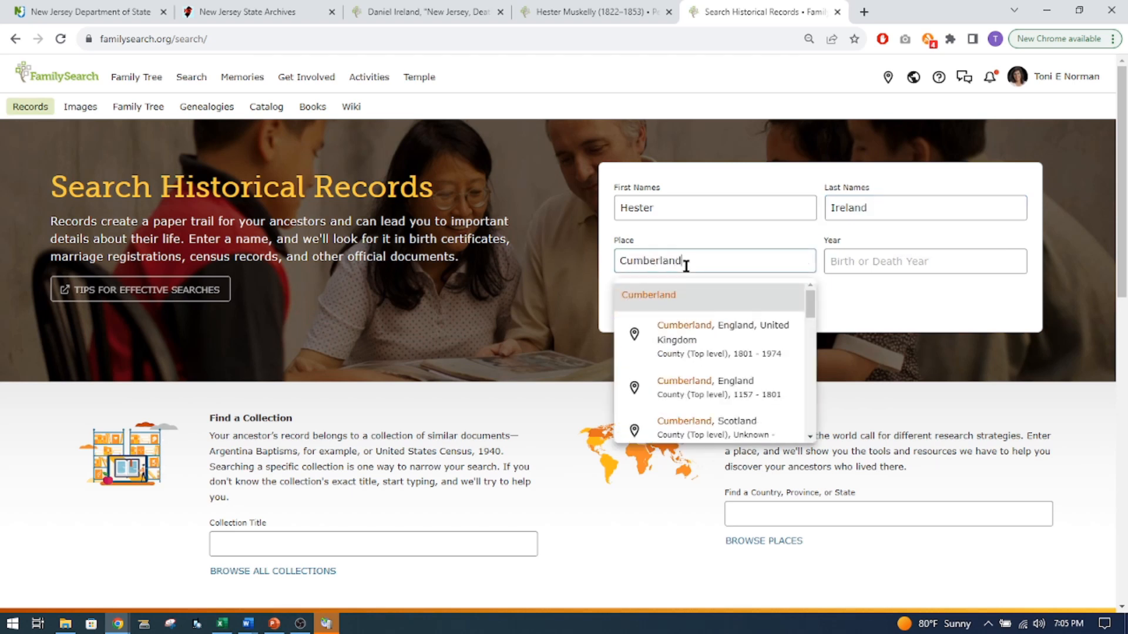
text(, New)
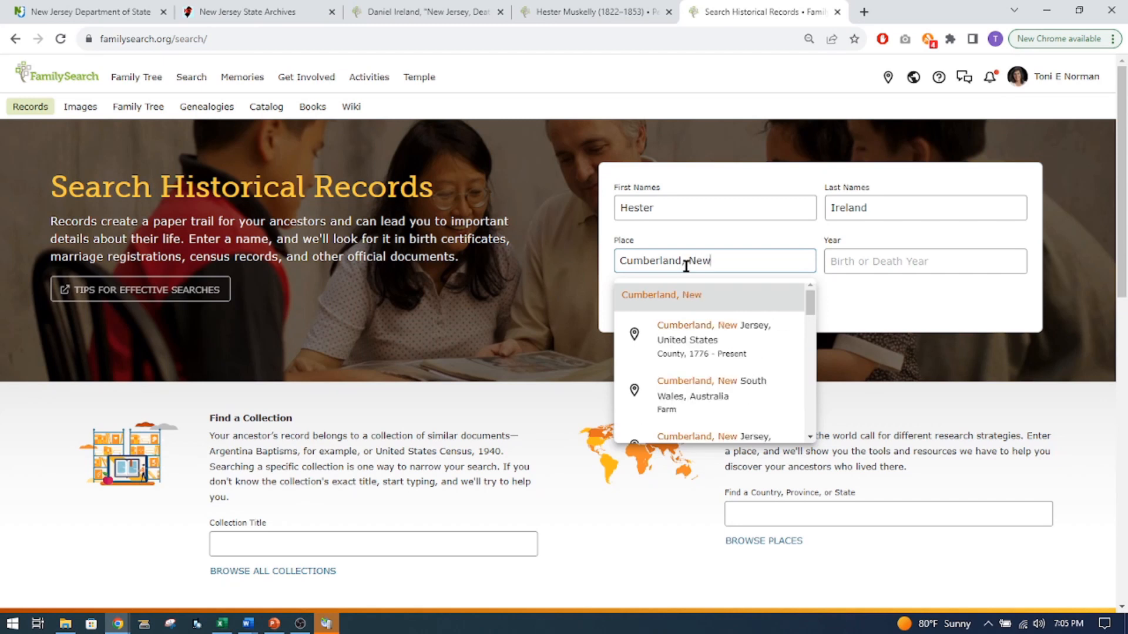
click(697, 335)
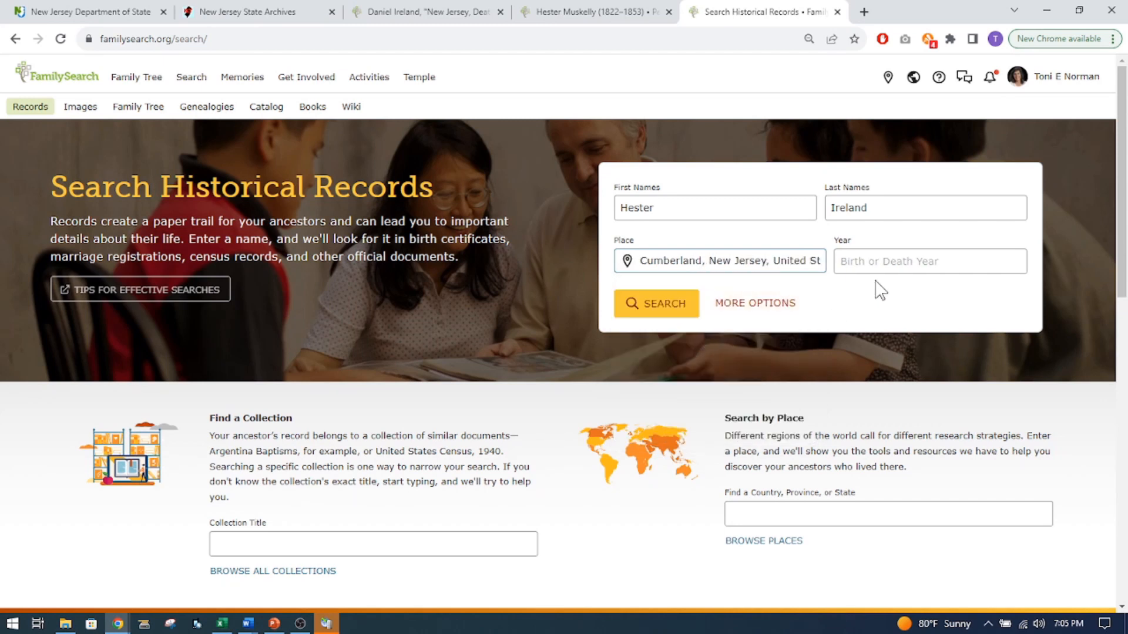
click(871, 258)
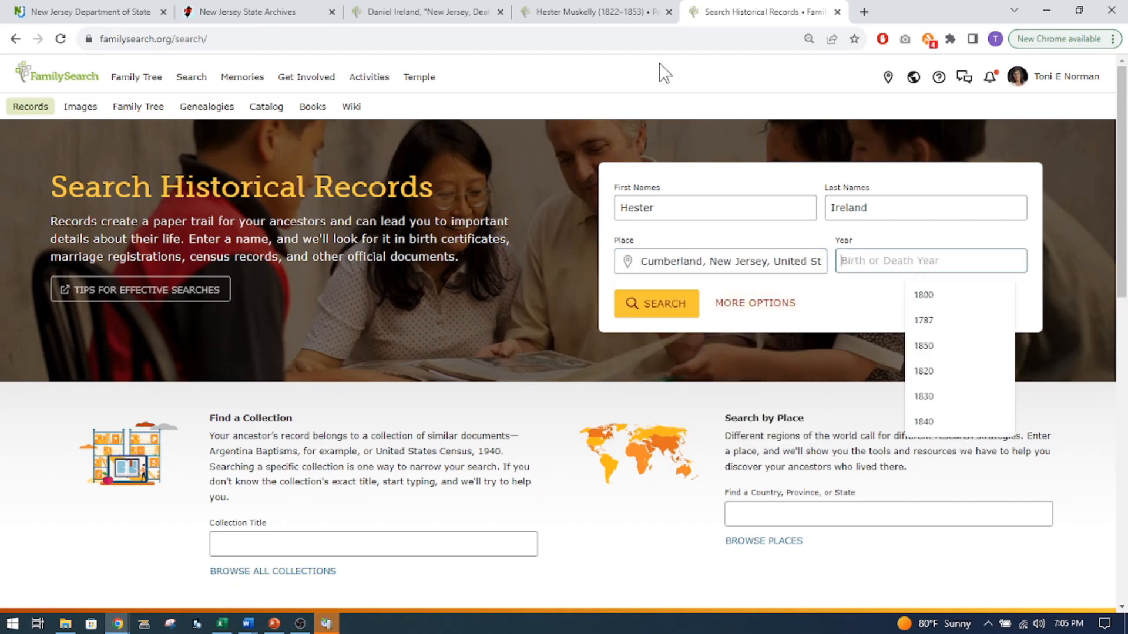
text(1853)
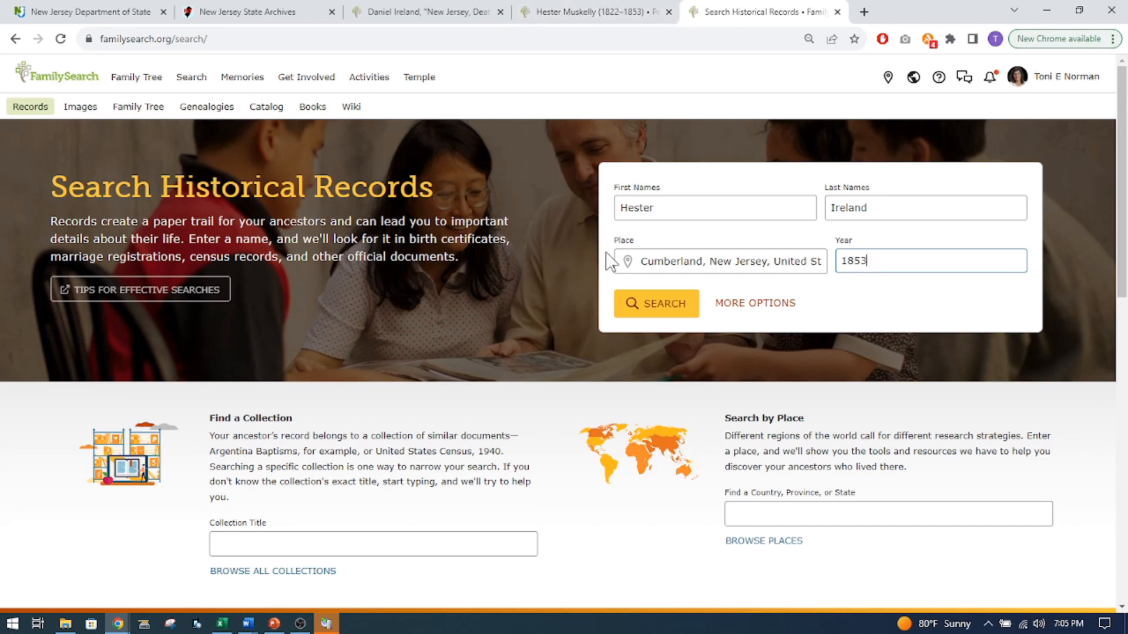
click(672, 320)
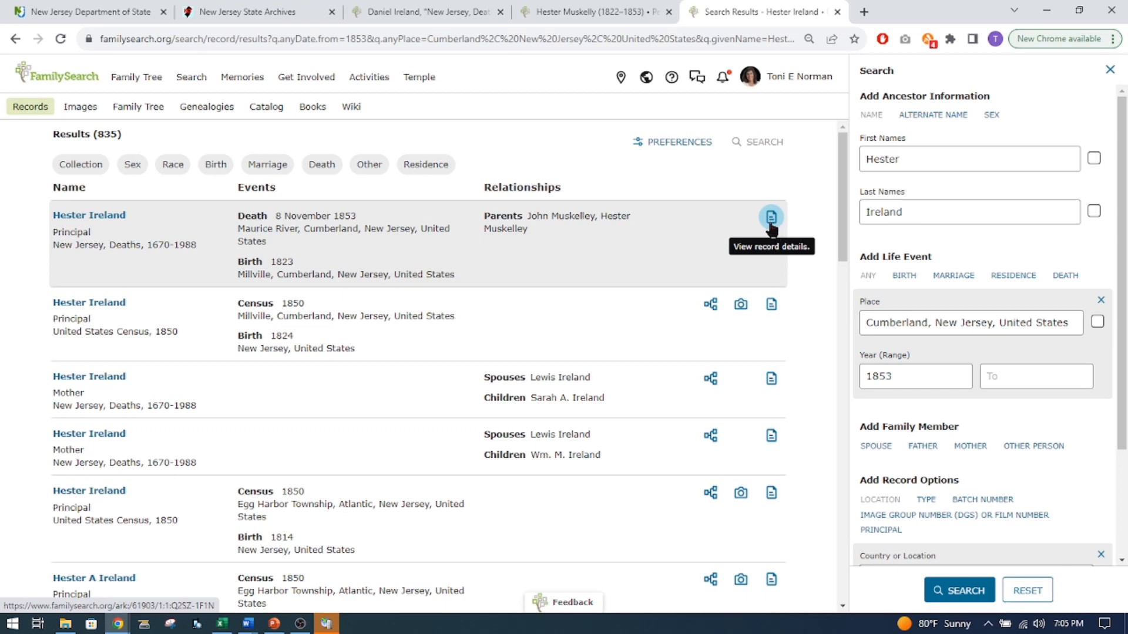
Compare the death date in the first record result with the State Archives index entry and the family tree profile.
click(232, 13)
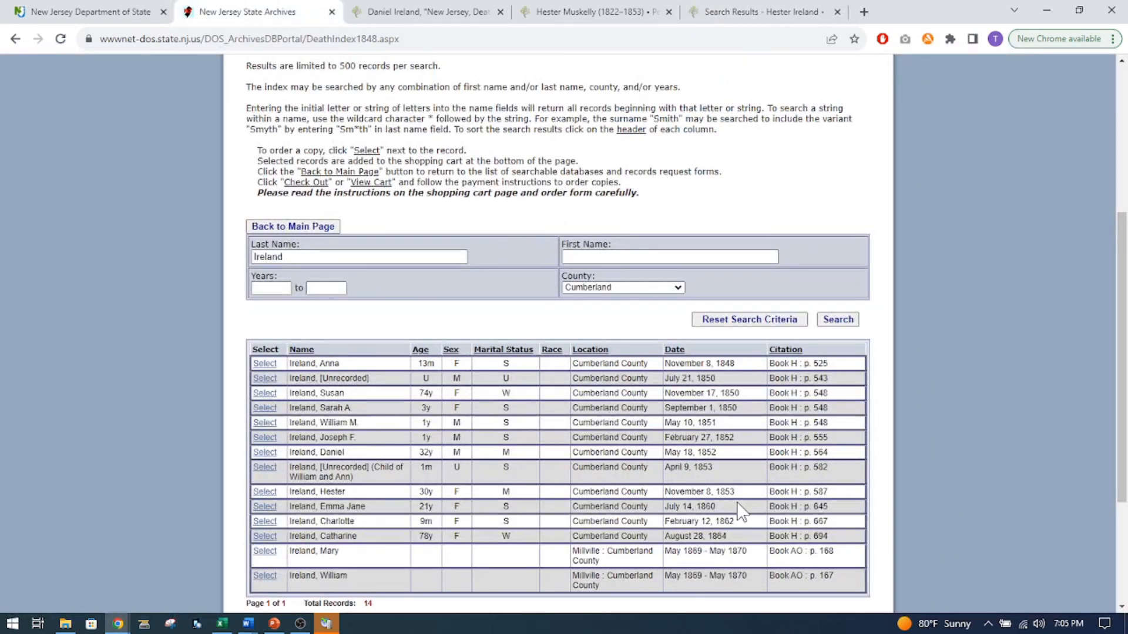
click(729, 13)
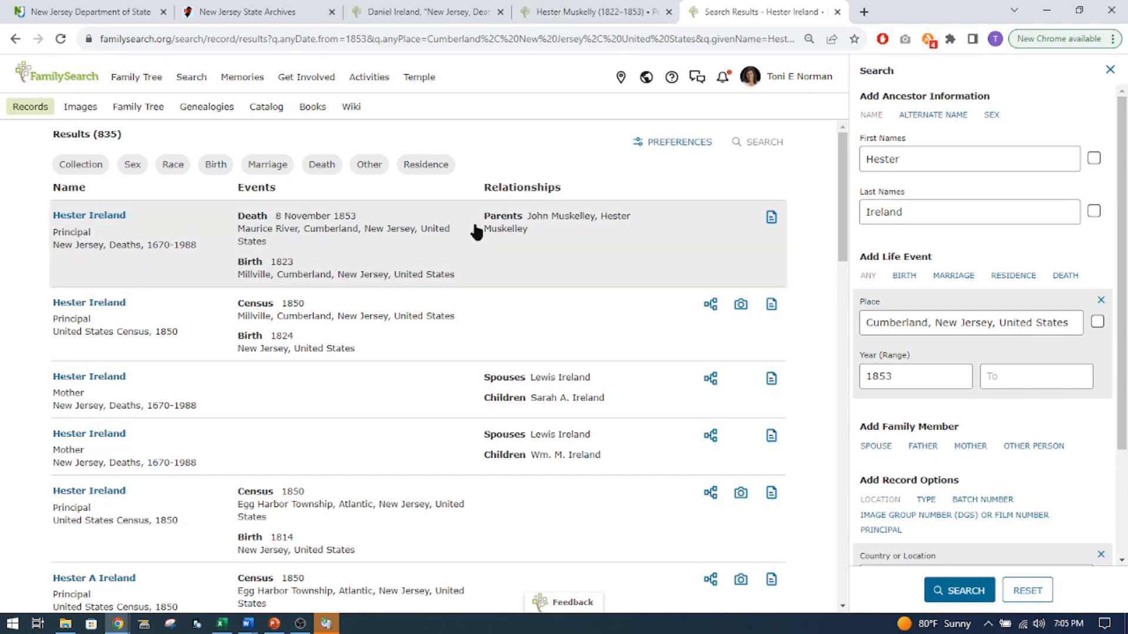
click(586, 18)
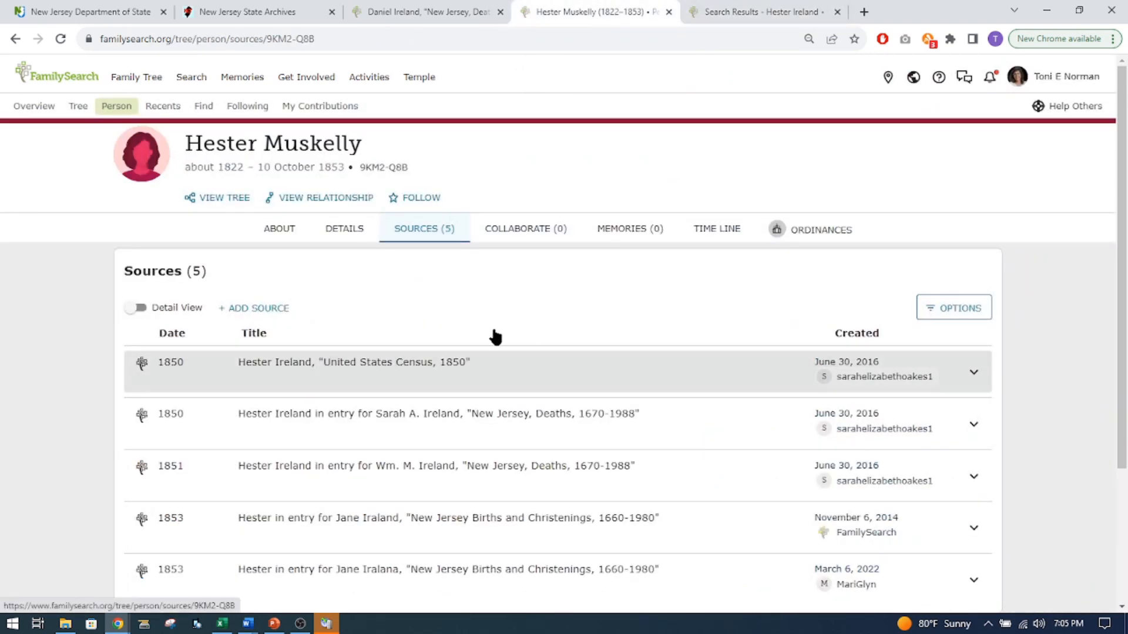
click(382, 167)
click(734, 12)
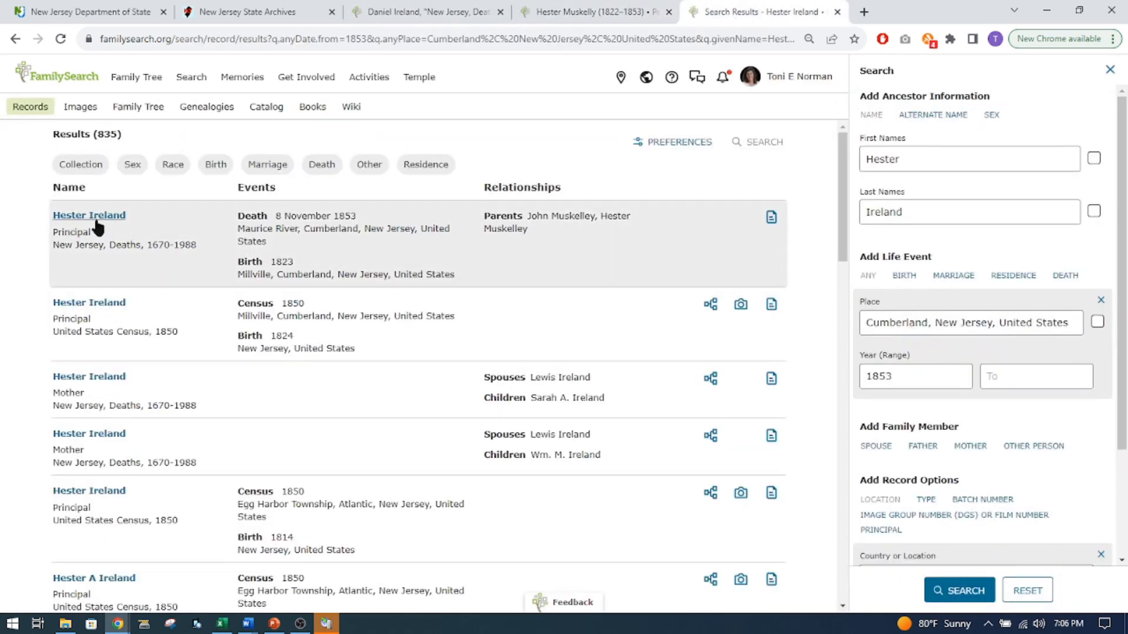
Open the 1853 New Jersey death record, start attaching it to the family tree, and choose the woman's profile from the history list.
click(96, 222)
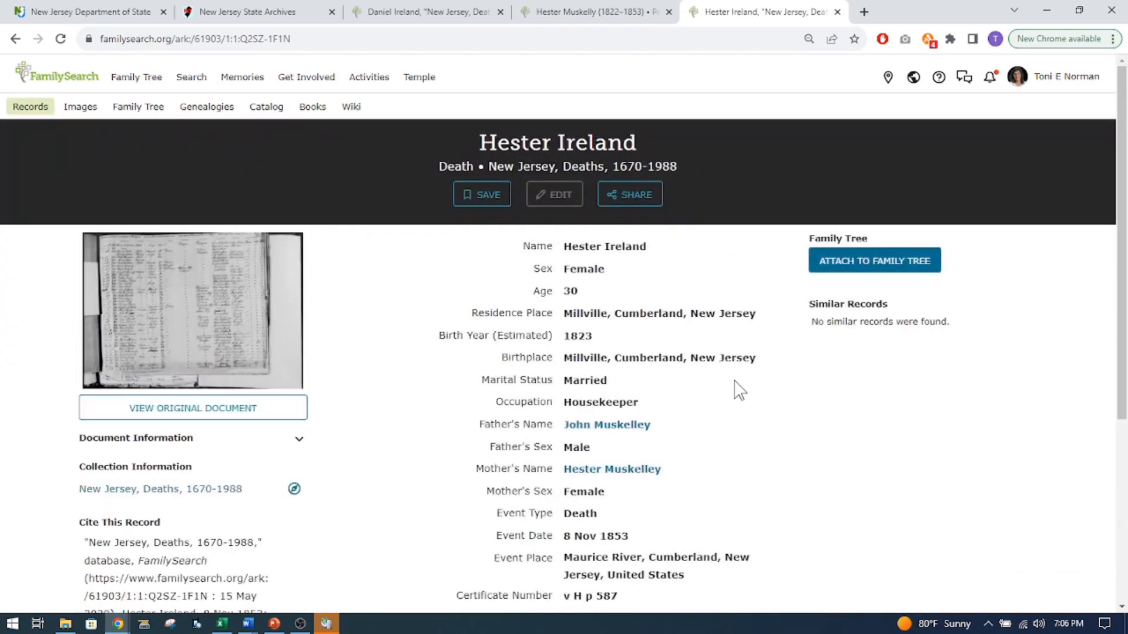
click(855, 265)
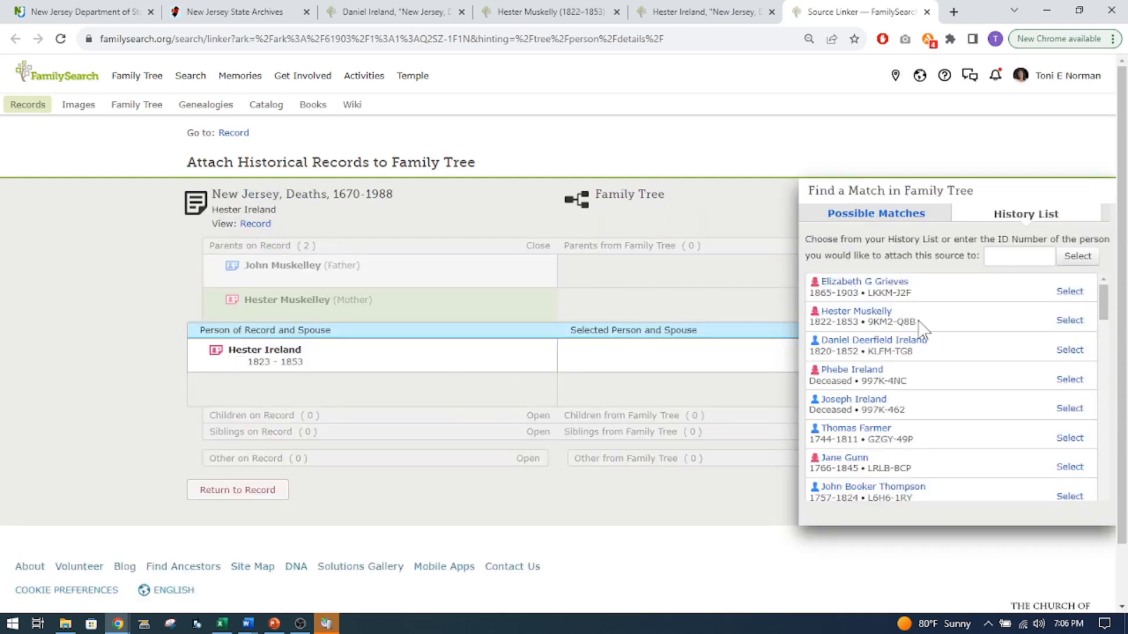
click(1069, 320)
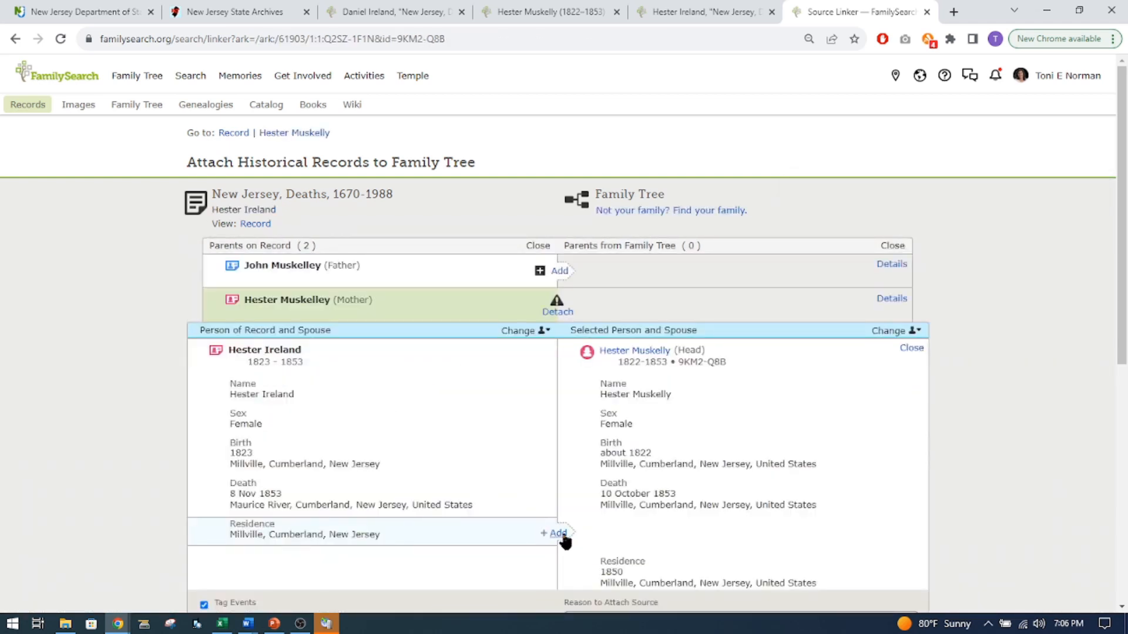
Add the Millville, Cumberland, New Jersey residence to the profile and attach the death record.
click(561, 533)
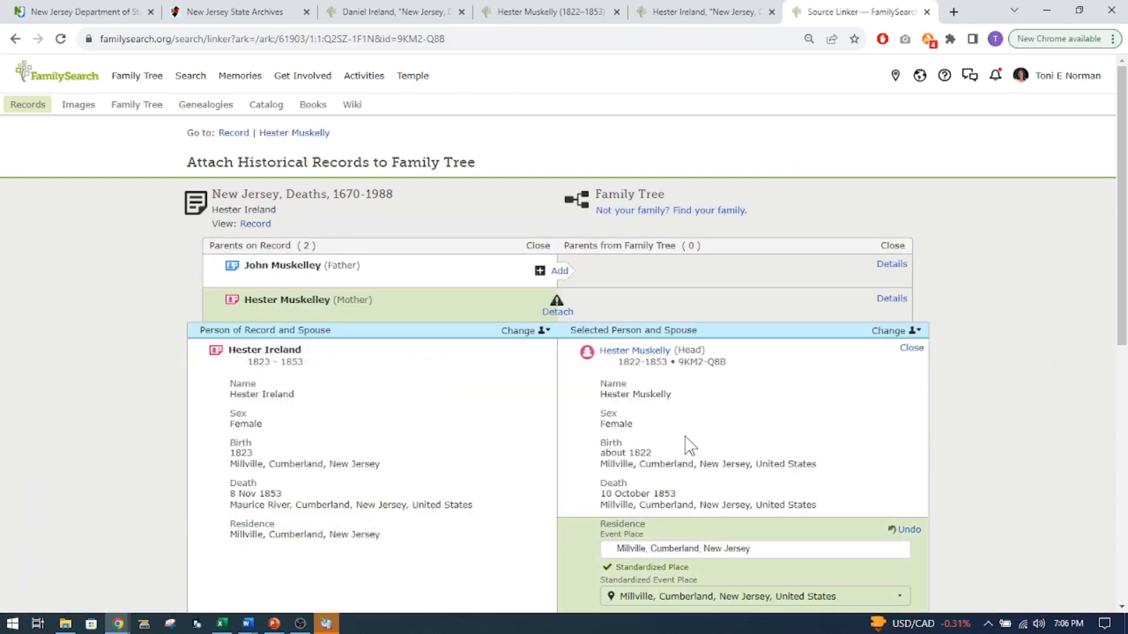
scroll(689, 445, down, 5)
click(757, 479)
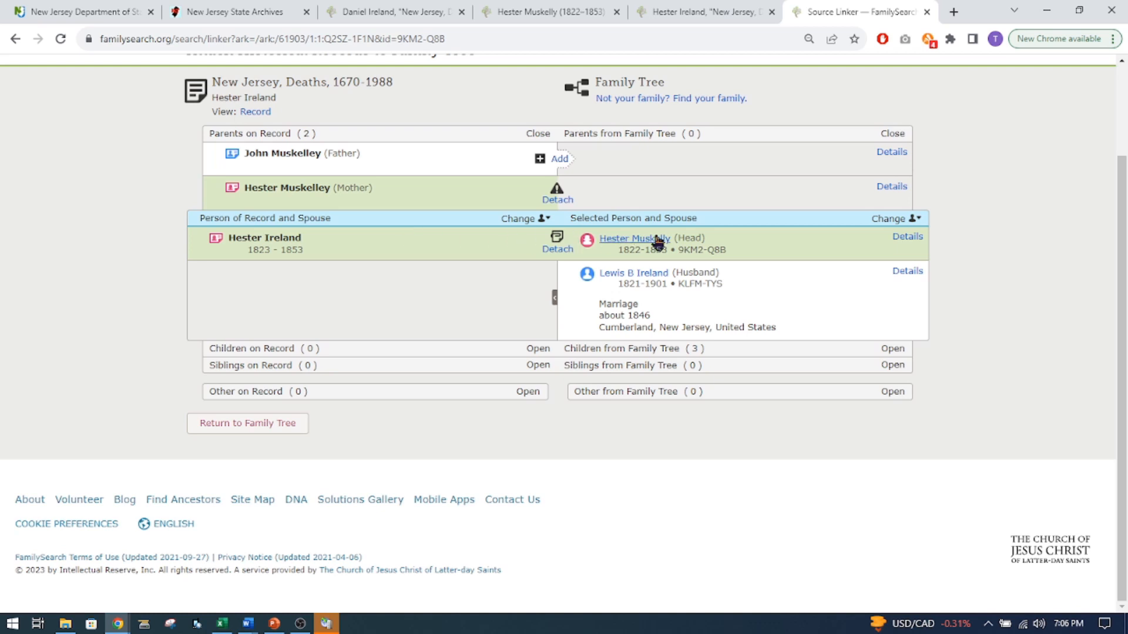
Return to the woman's family tree profile and review its details down to the listed family members.
click(710, 12)
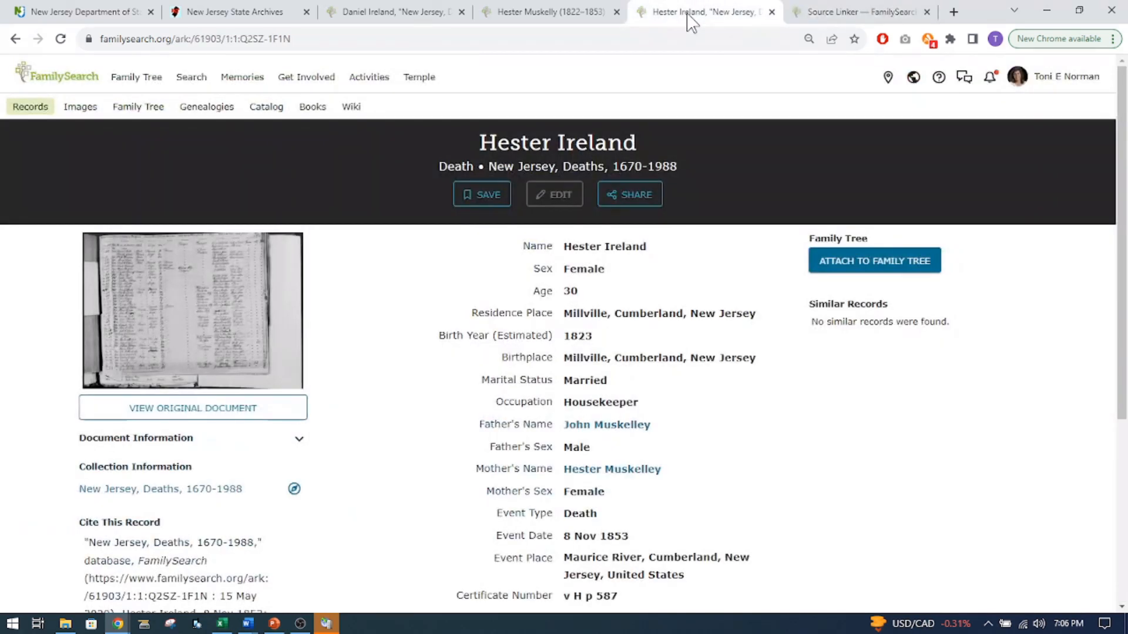
click(549, 12)
click(351, 231)
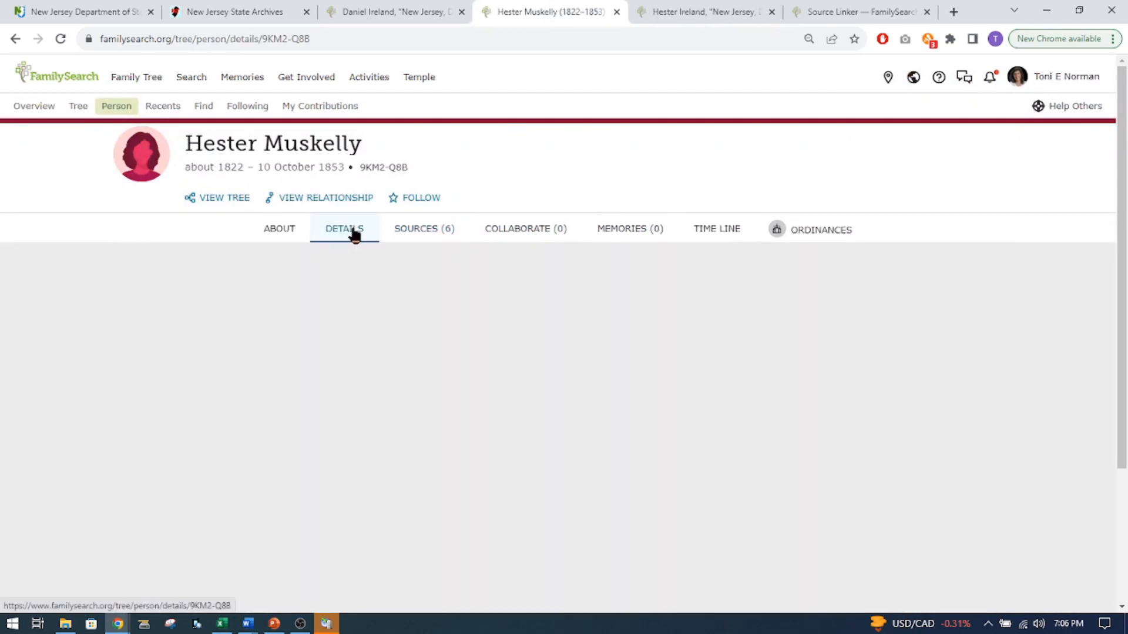
scroll(479, 434, down, 10)
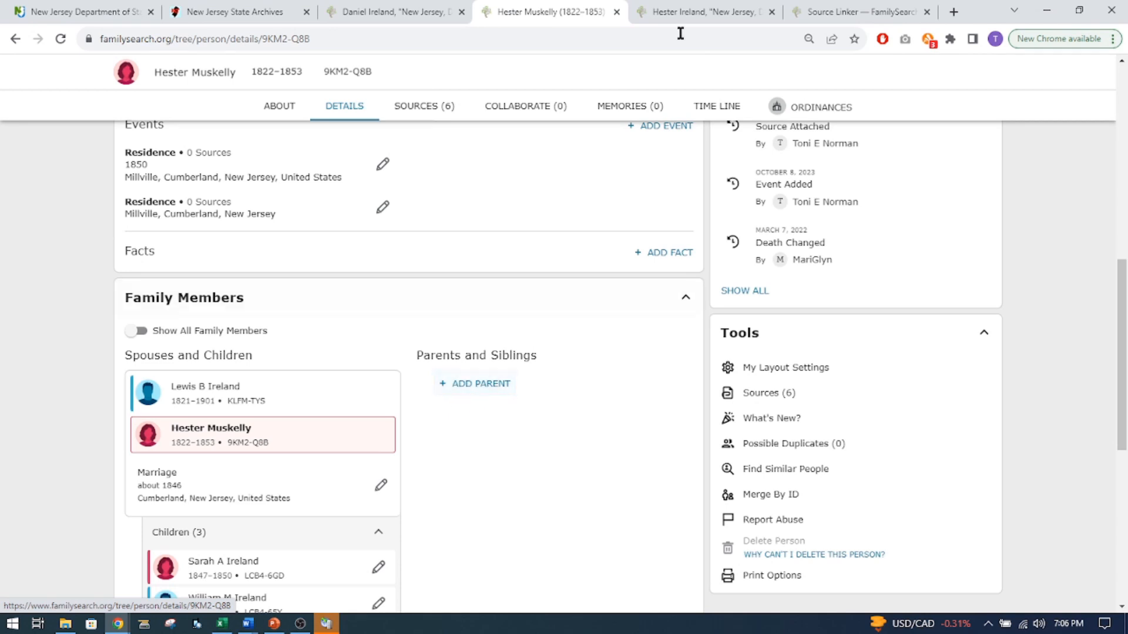
Add the father named in the 1853 death record as a new deceased person in the family tree and attach the record to him.
click(841, 14)
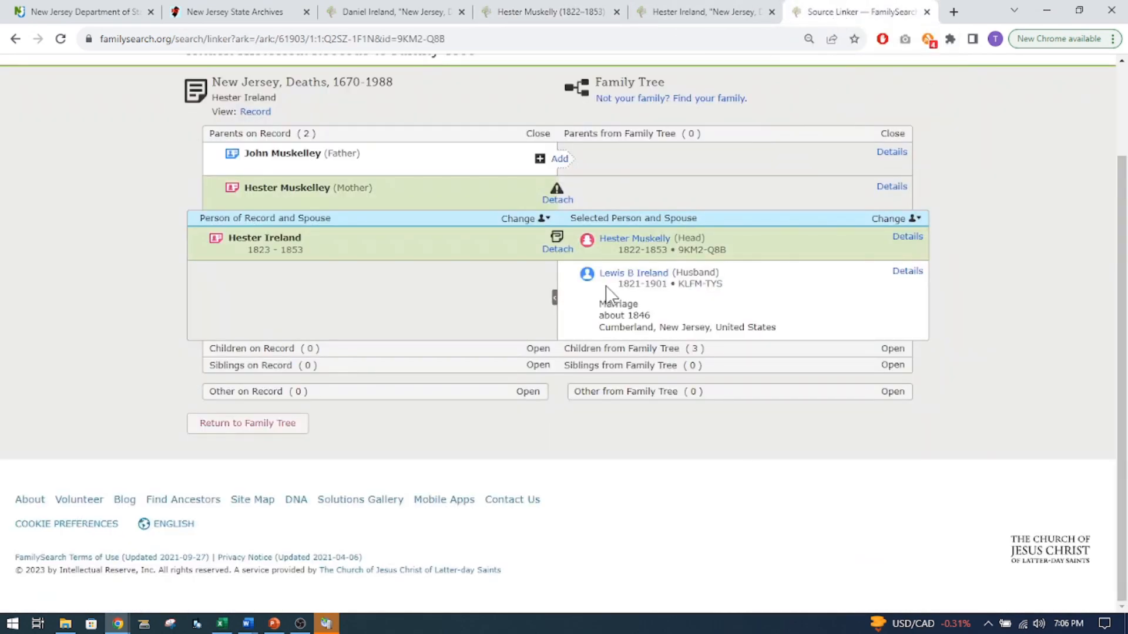
click(558, 159)
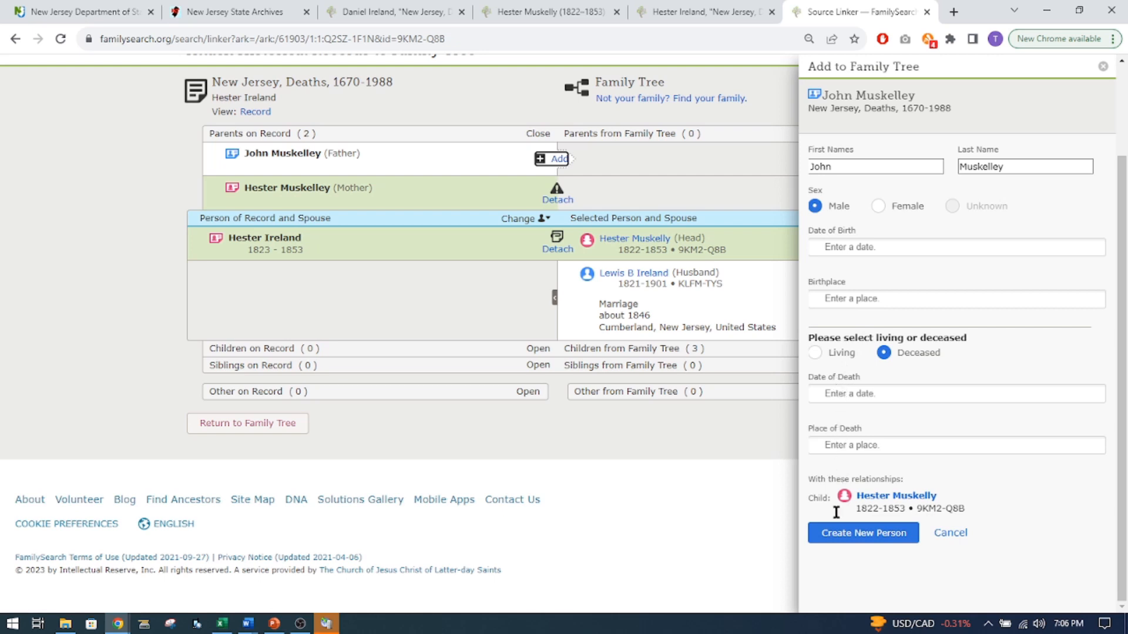
click(868, 540)
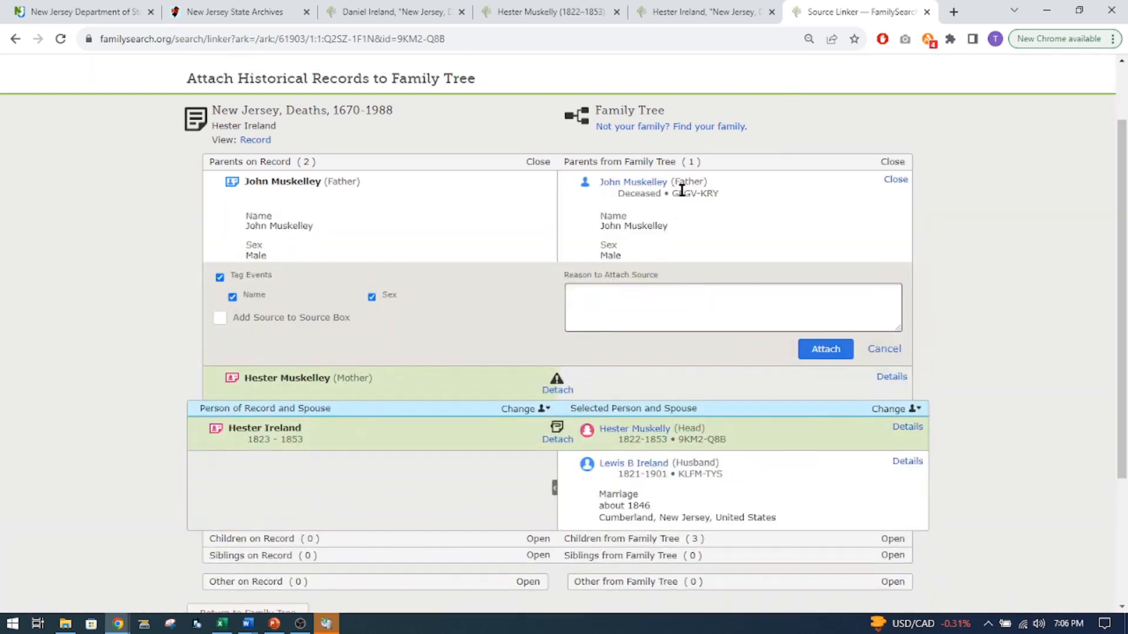
click(821, 349)
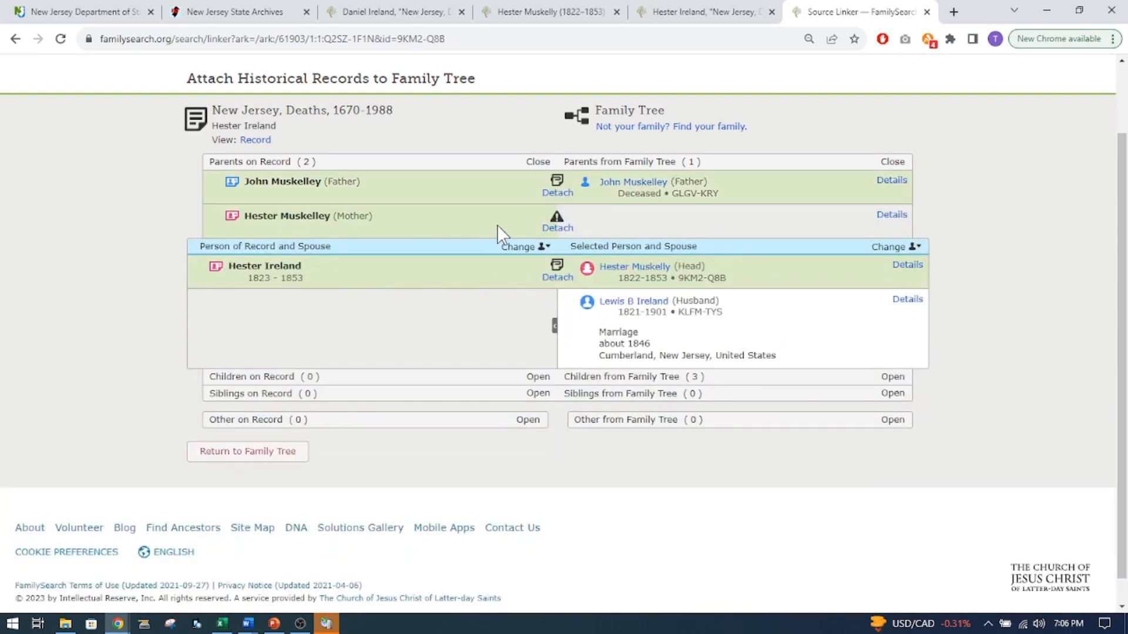
Open the profile already linked to the record's mother in a separate tab and review its vitals, spouse, parents and children.
mouse_move(565, 223)
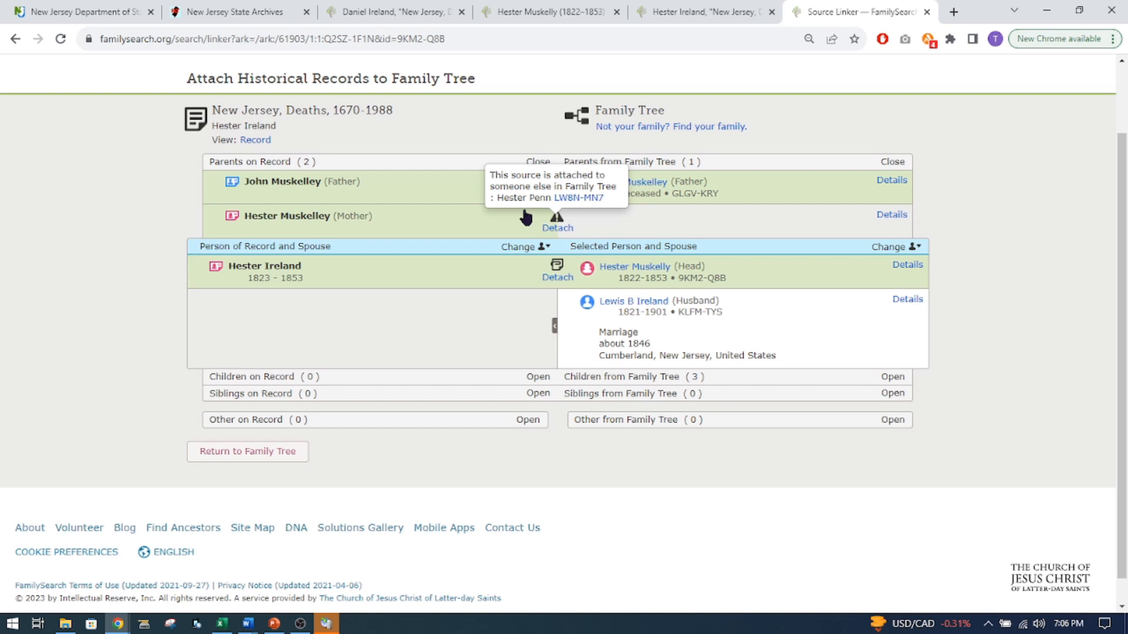
right_click(577, 203)
click(644, 209)
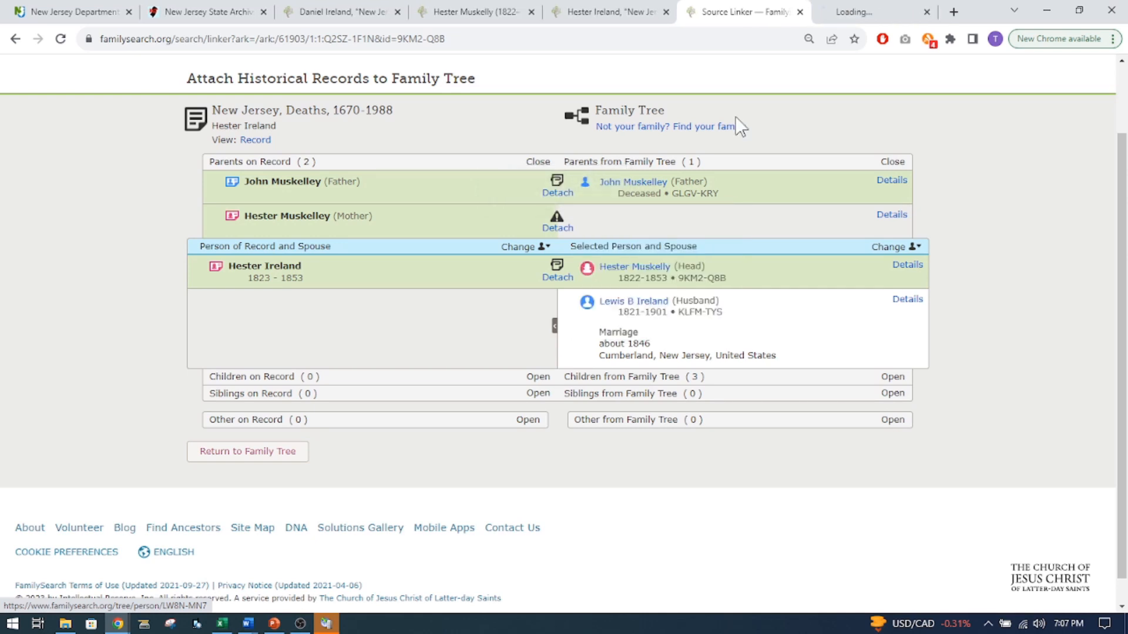
click(875, 11)
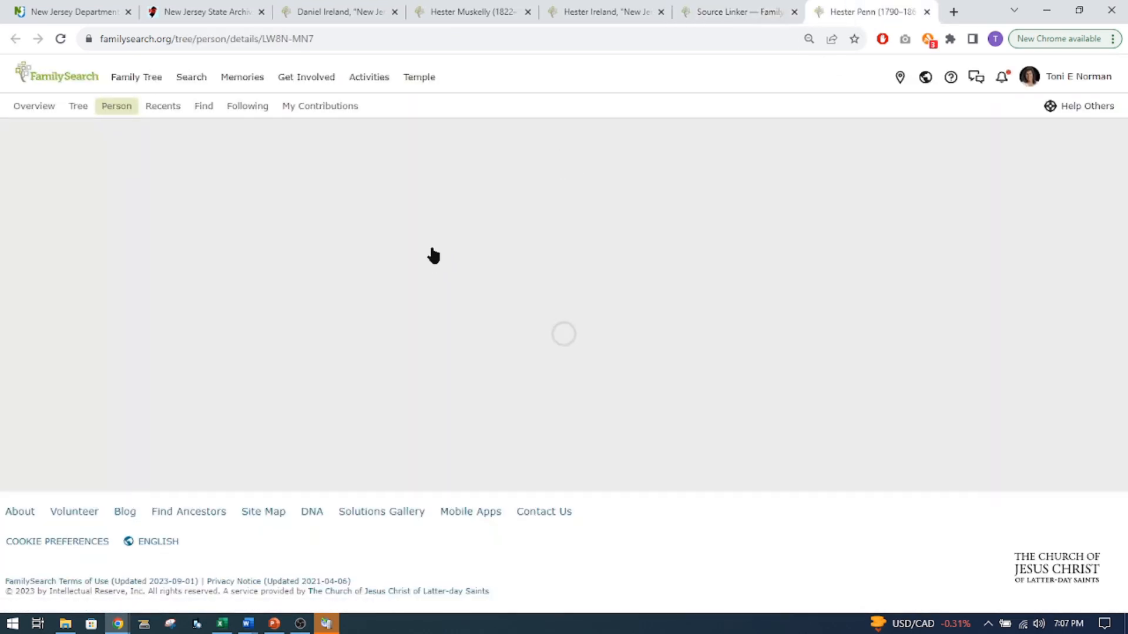
scroll(435, 329, down, 3)
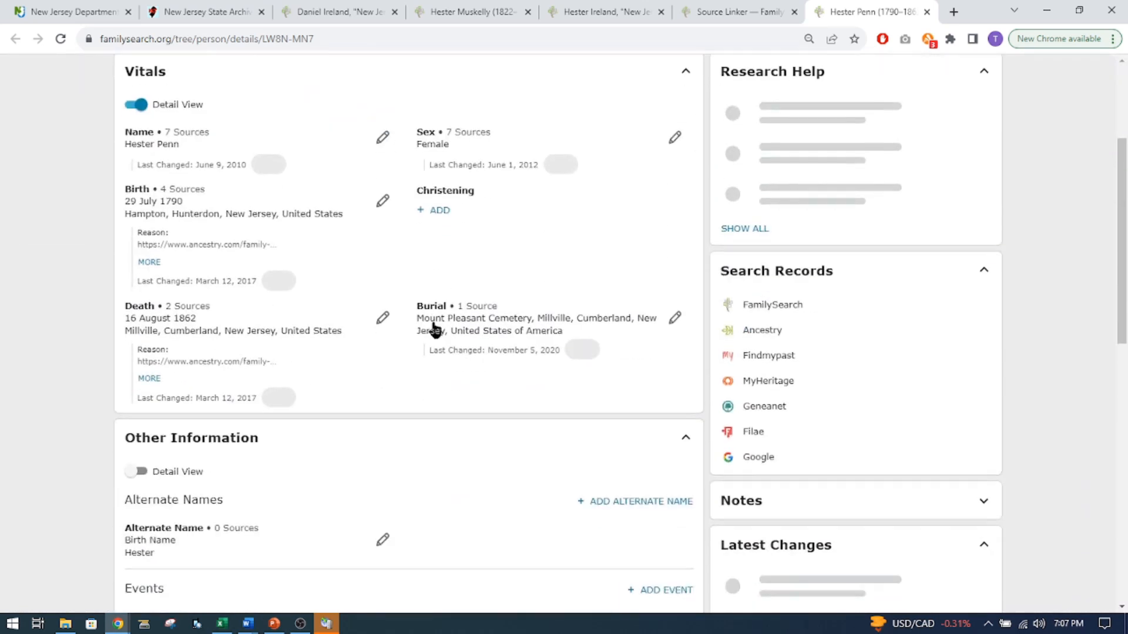
scroll(434, 329, down, 6)
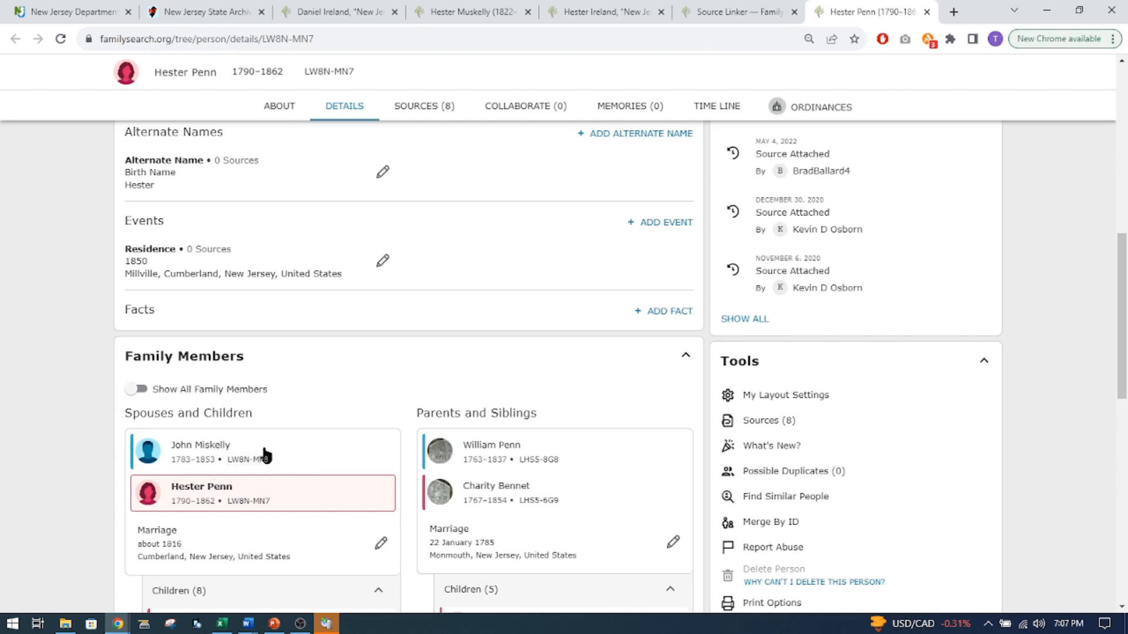
scroll(264, 456, down, 2)
scroll(277, 395, down, 2)
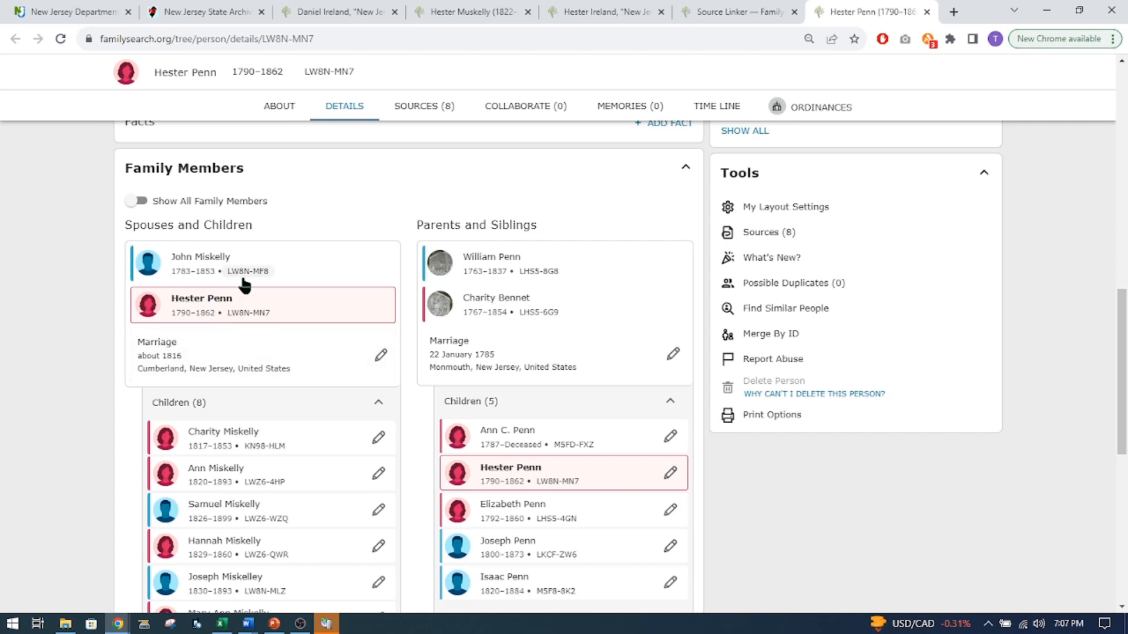
scroll(256, 398, down, 2)
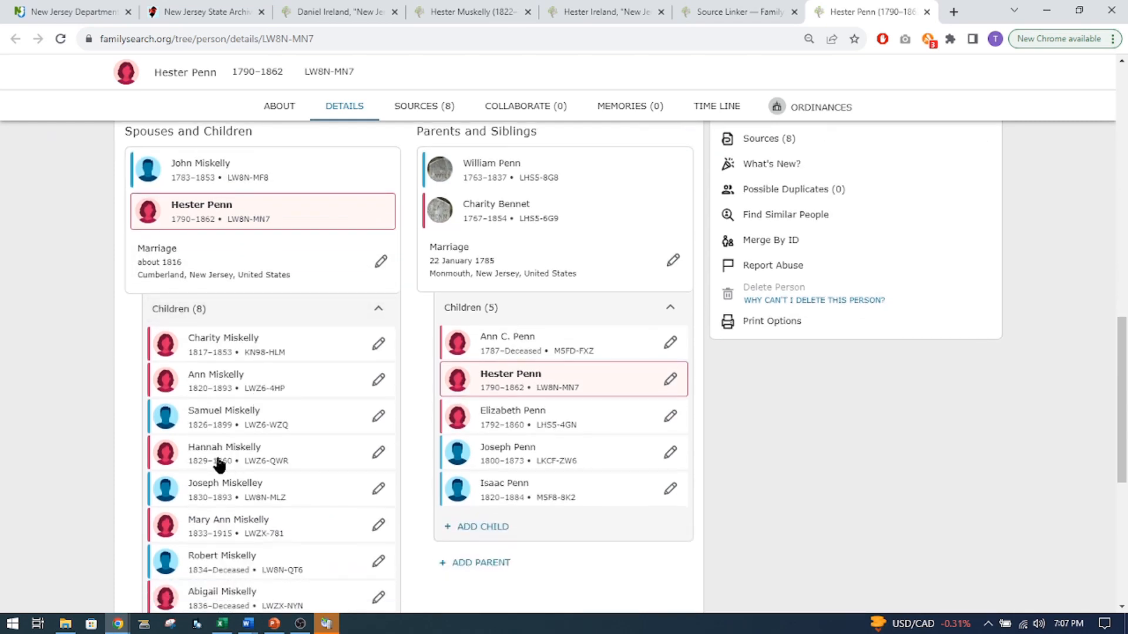
scroll(259, 453, down, 2)
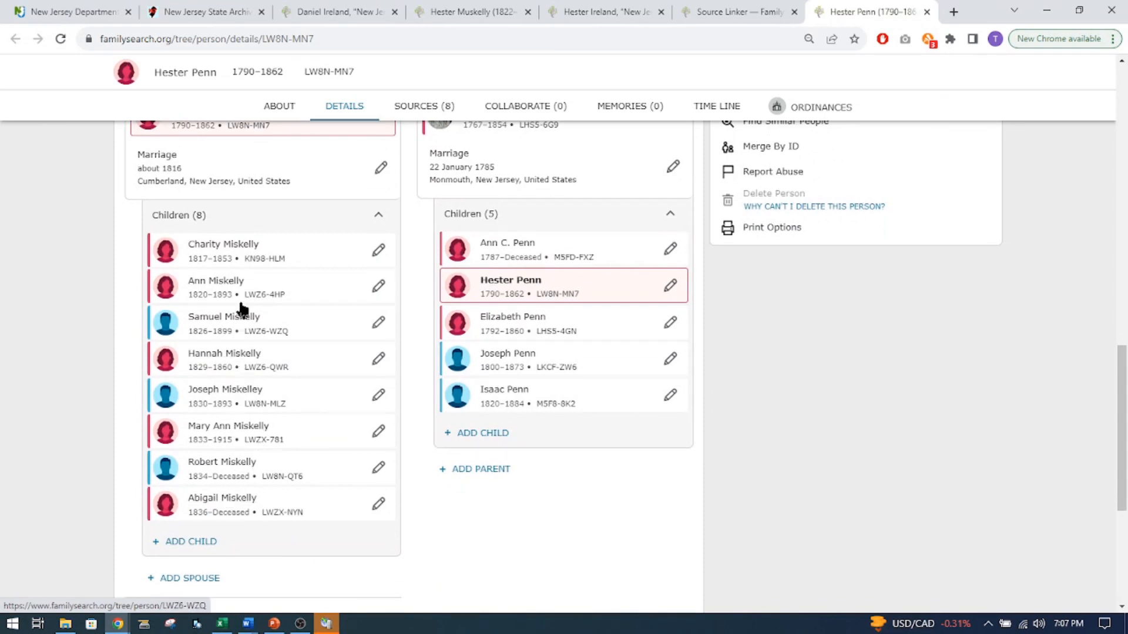
scroll(244, 322, down, 2)
scroll(244, 321, up, 4)
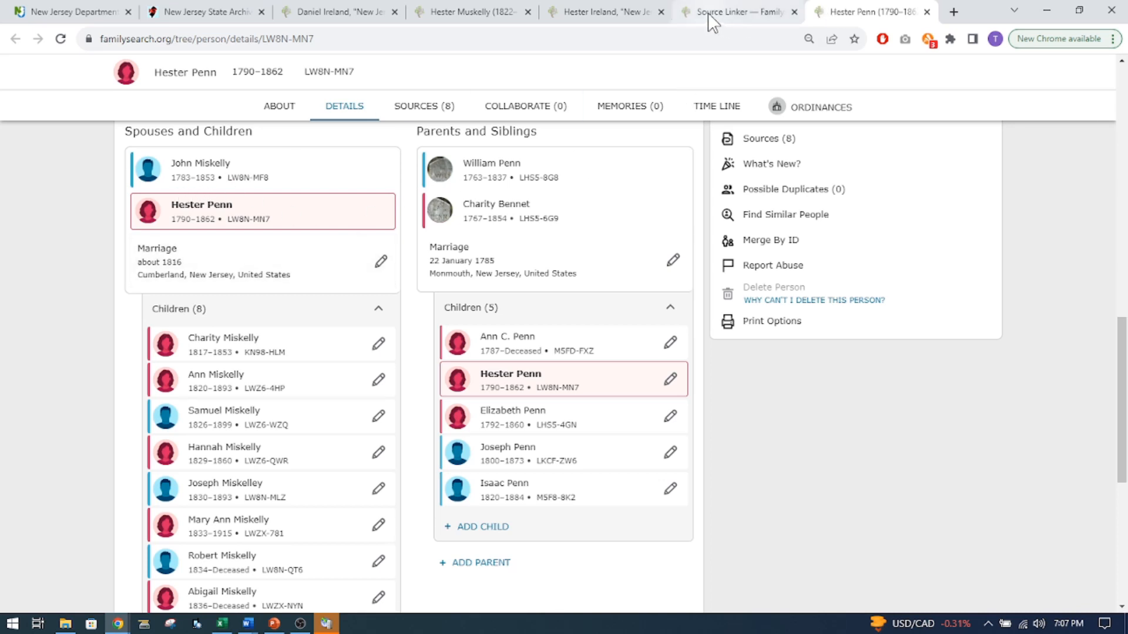
Compare the mother's existing attachment in the source linker with her family tree profile and the 1853 death record.
click(728, 12)
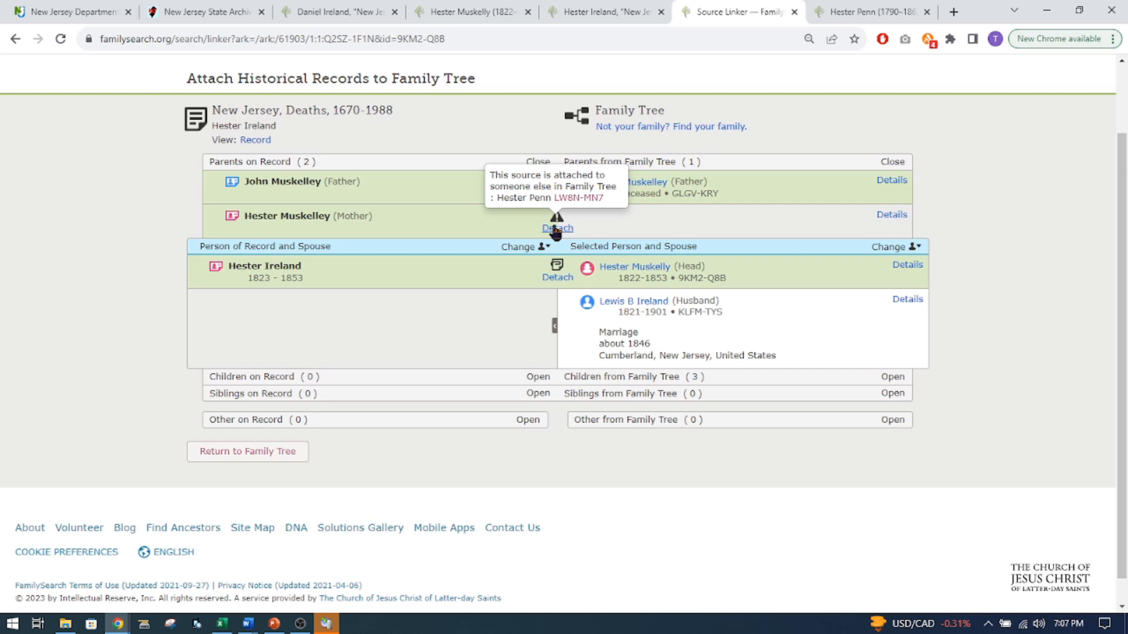
click(844, 19)
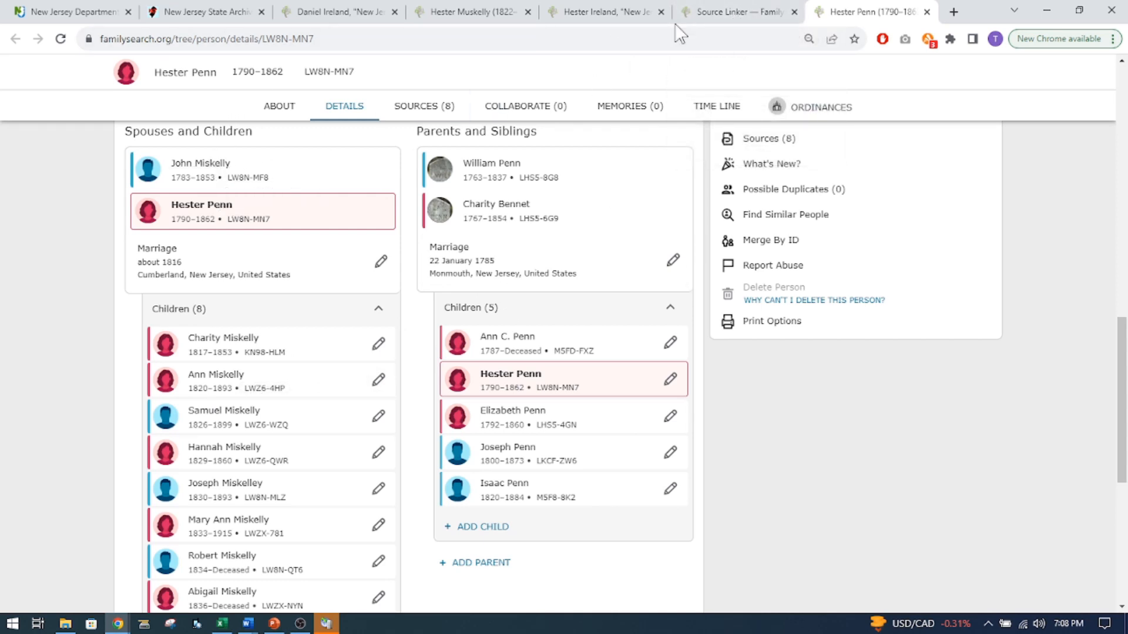
click(611, 14)
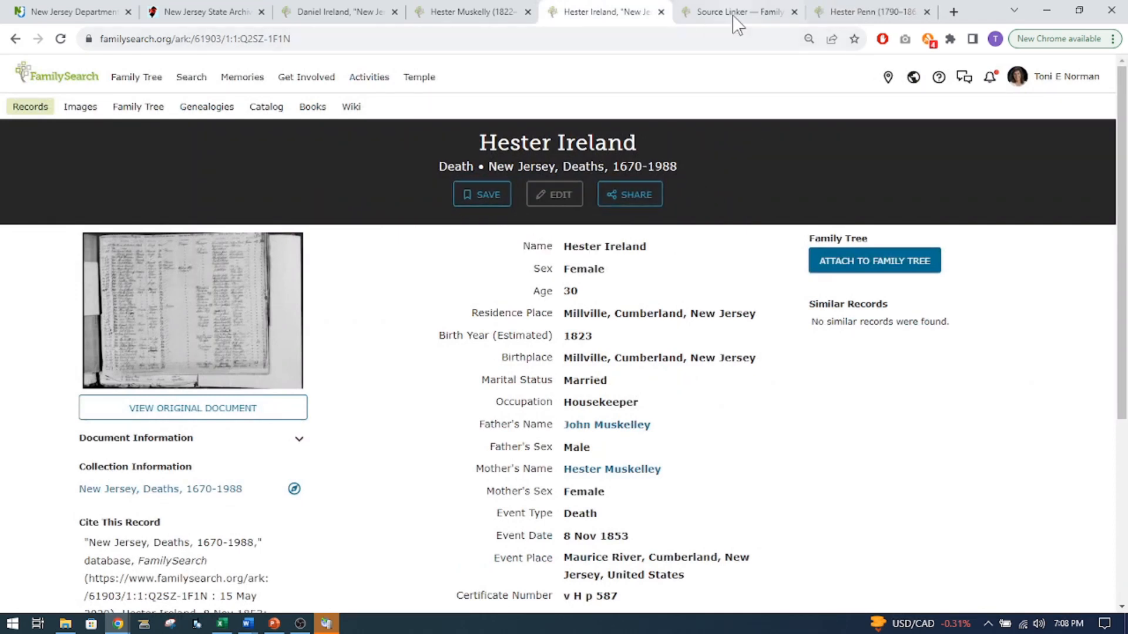
Copy the daughter's ID from her profile and add her by ID number as a child of the mother and her husband.
click(470, 11)
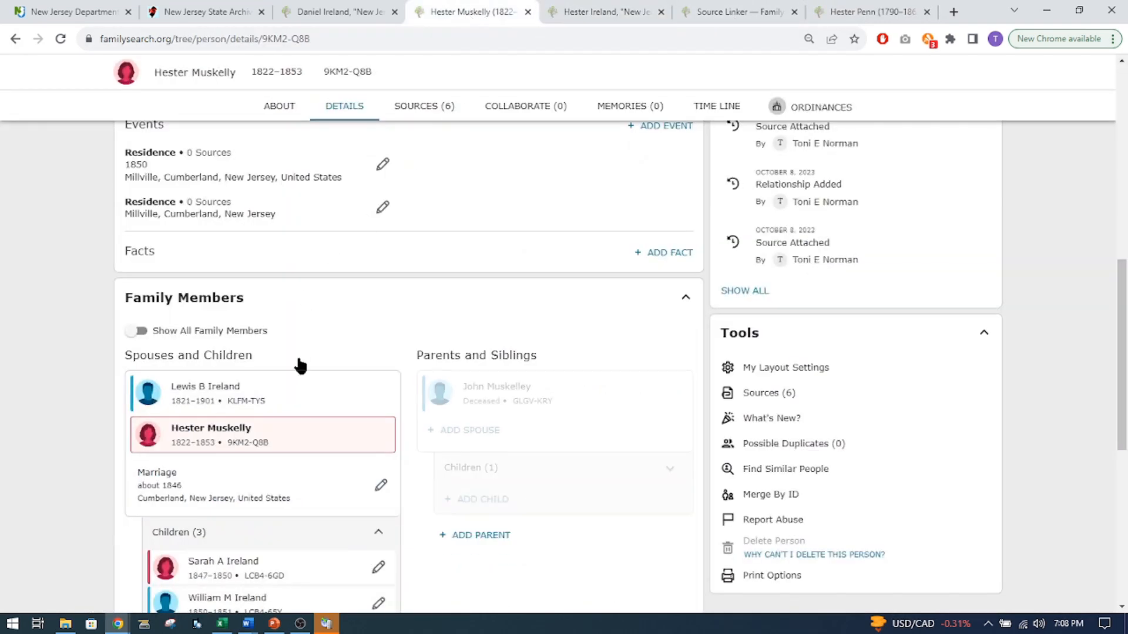
click(247, 443)
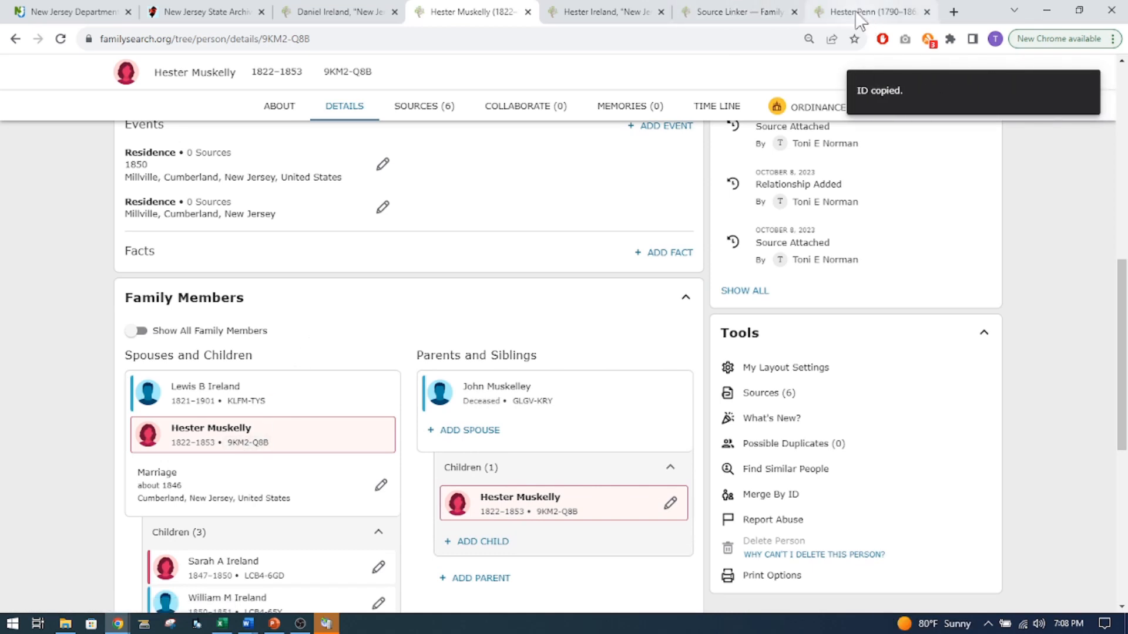
click(863, 12)
scroll(305, 364, down, 5)
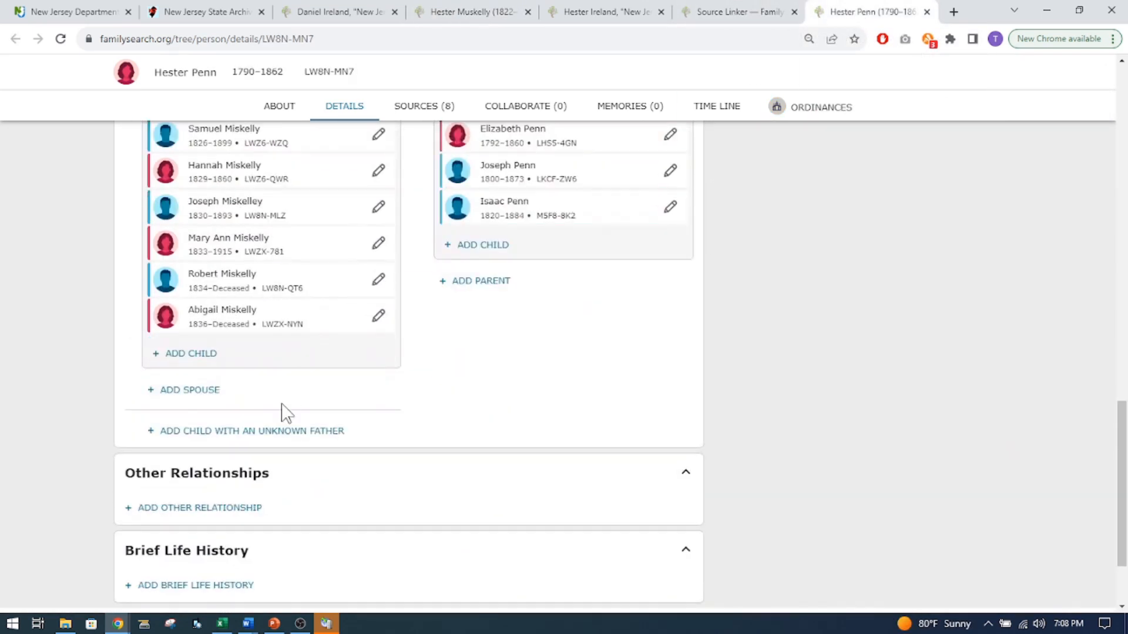
click(203, 353)
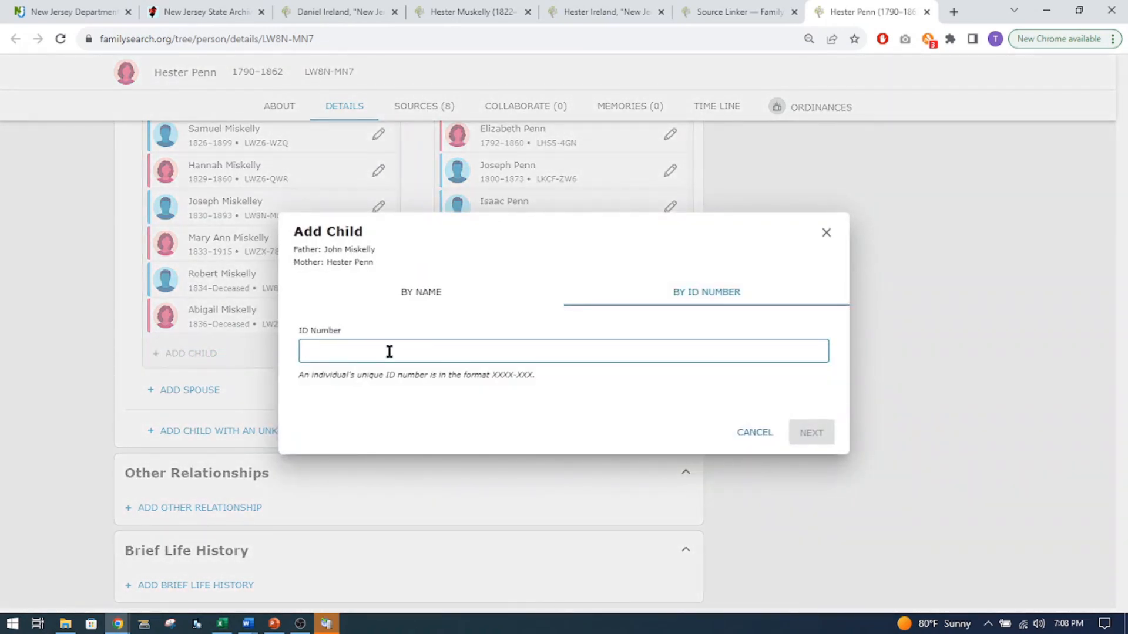
click(381, 350)
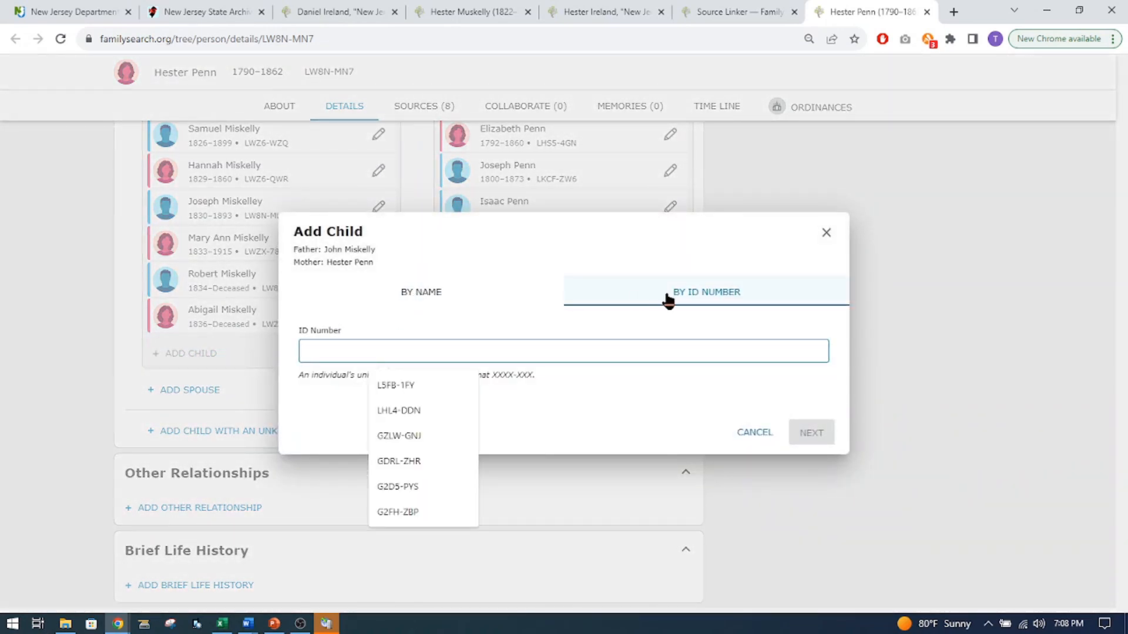
text(9WRD-Q3B)
click(810, 434)
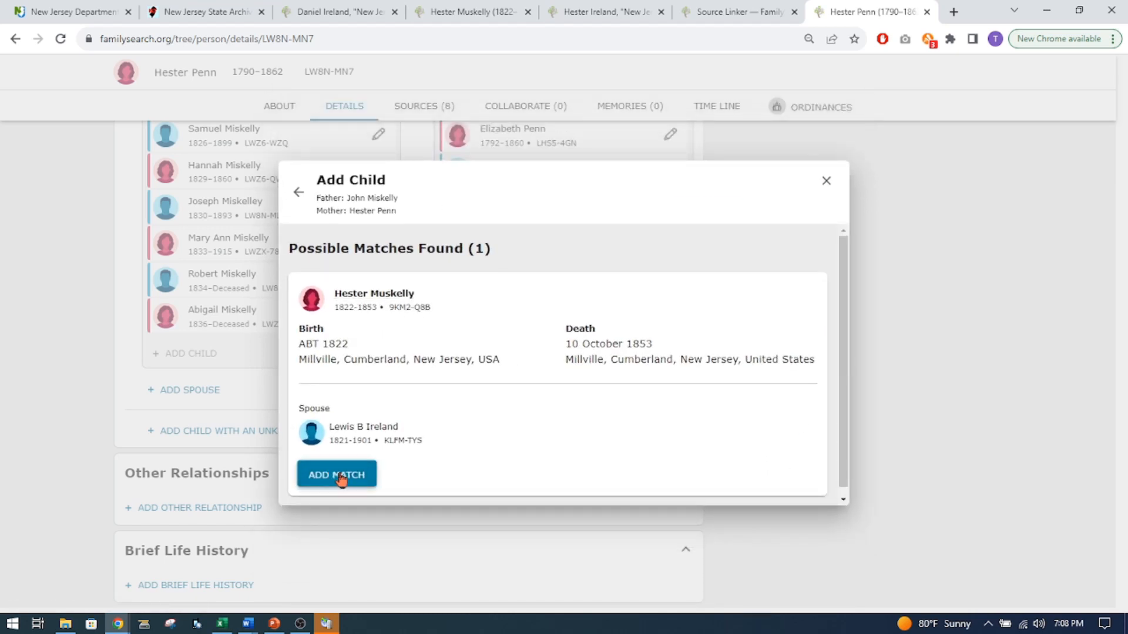
click(340, 476)
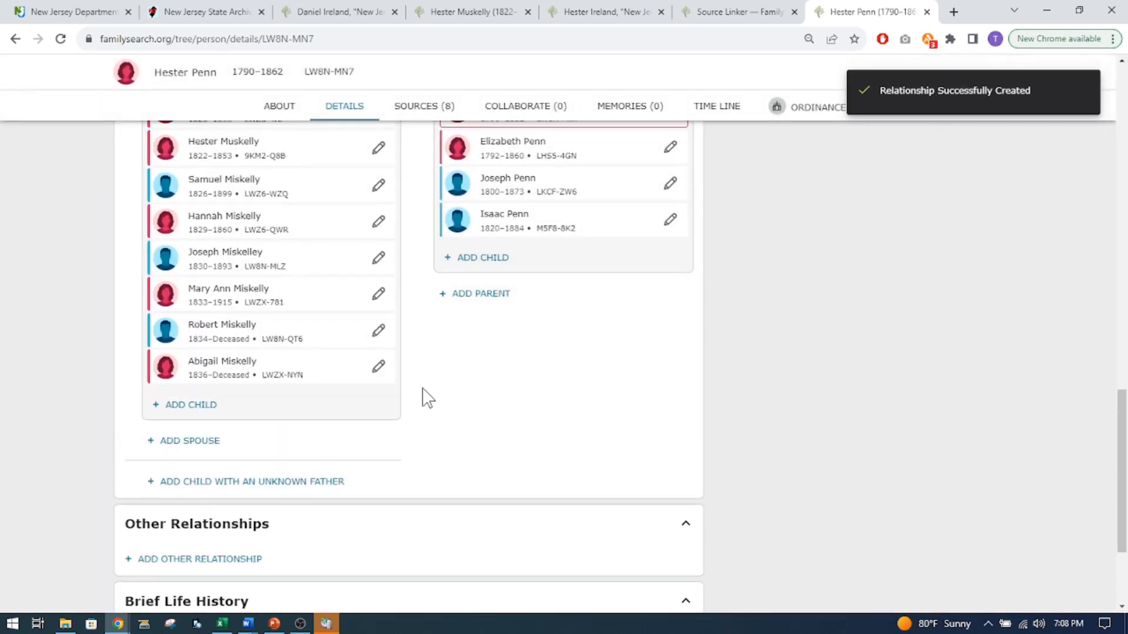
Open the husband's profile from the mother's family list and review its details down to the family members and merge tools.
scroll(411, 395, up, 5)
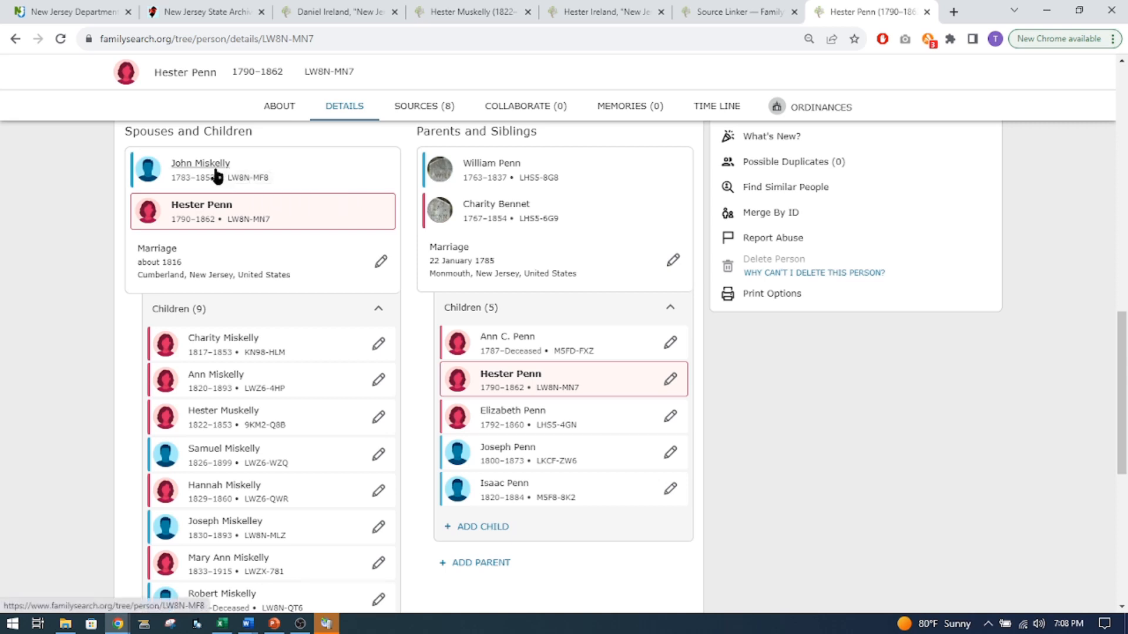
click(233, 177)
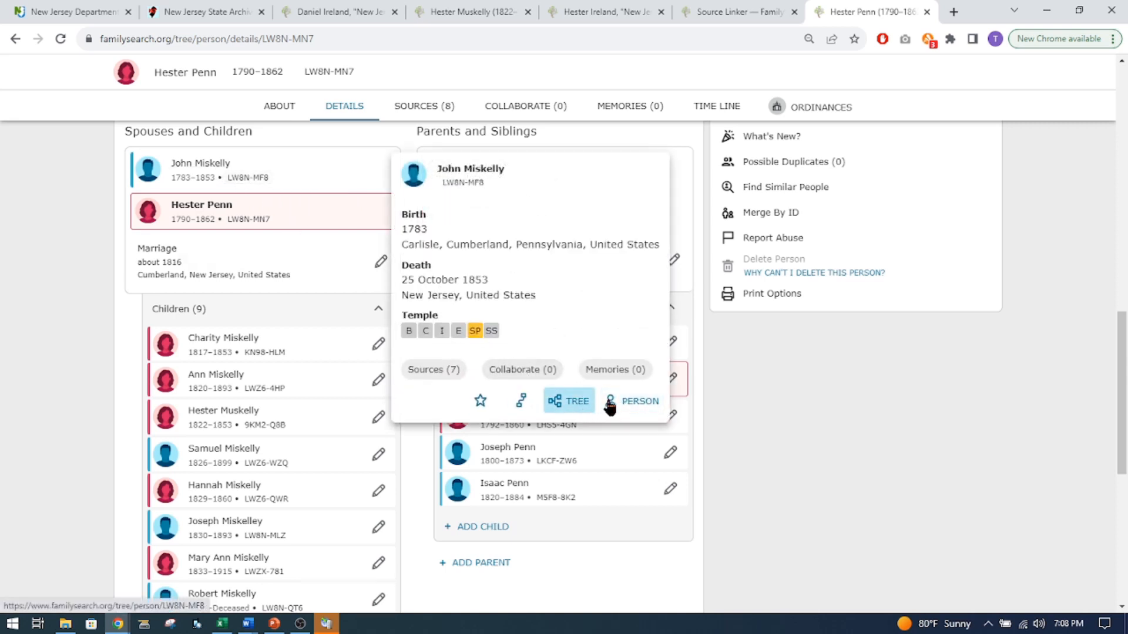
click(632, 401)
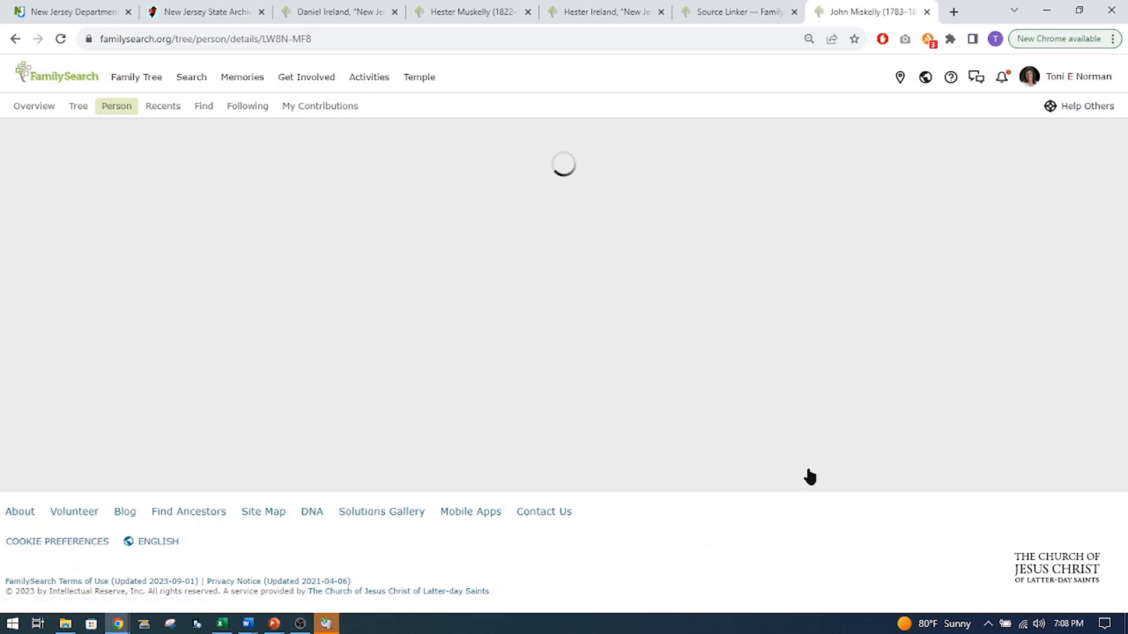
scroll(818, 476, down, 8)
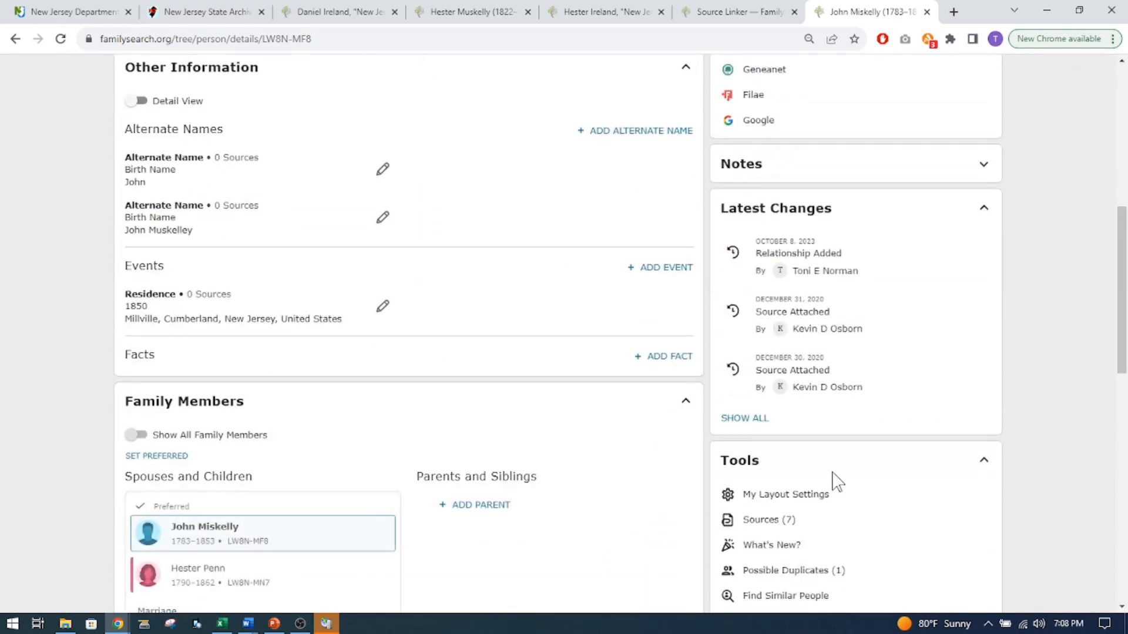
scroll(831, 487, down, 2)
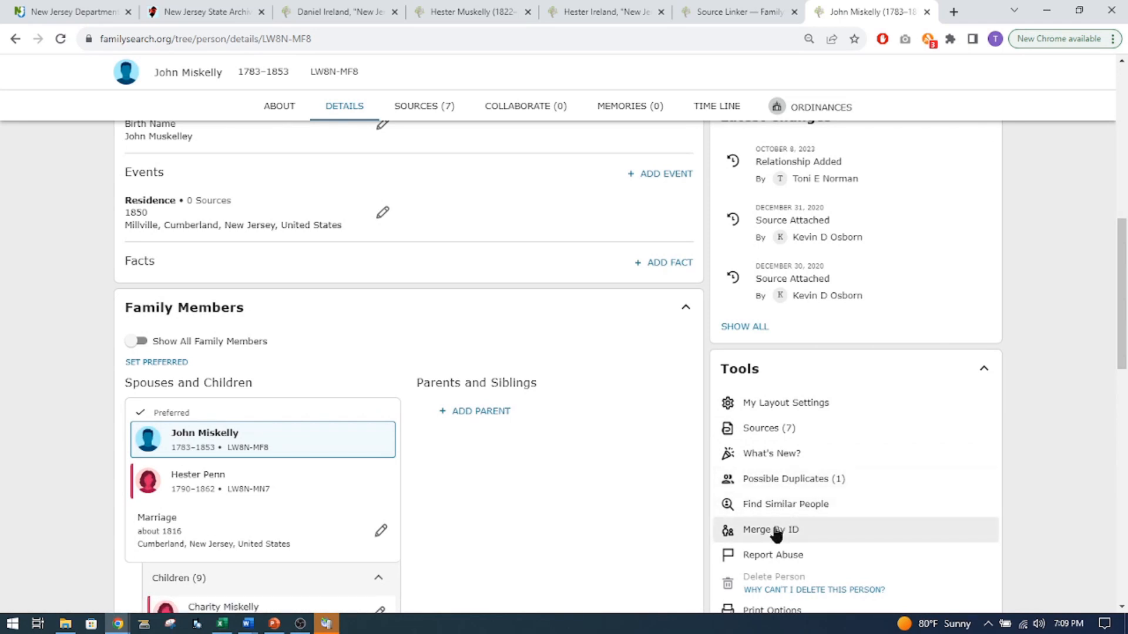
Copy the newly created father's ID from the source linker and start a merge by ID on the existing father's profile.
click(720, 17)
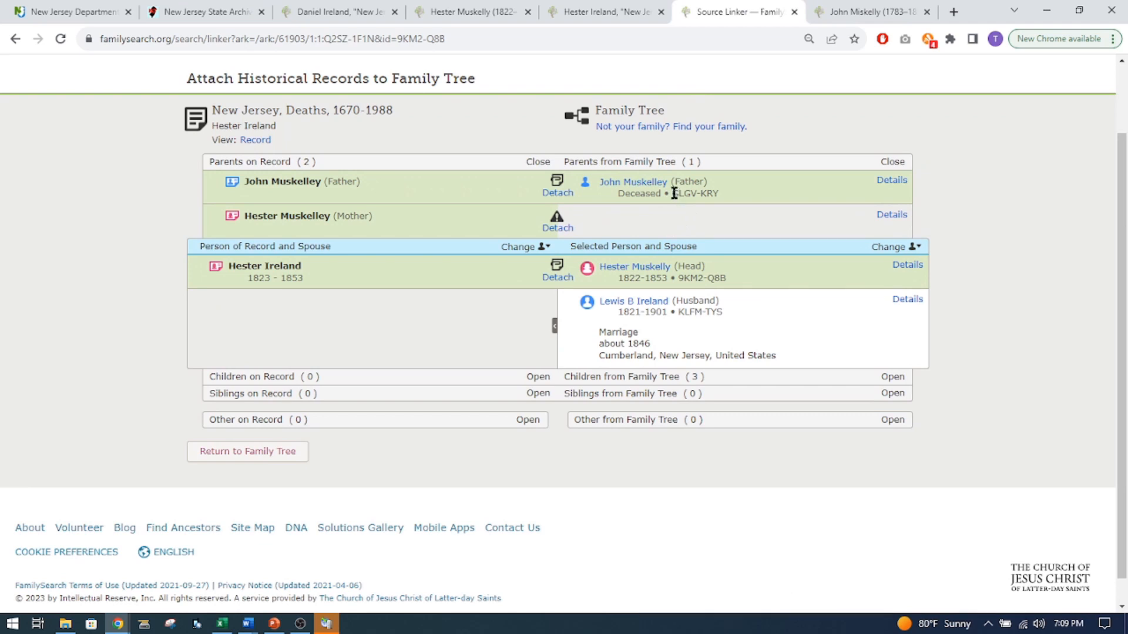
drag(671, 194, 715, 198)
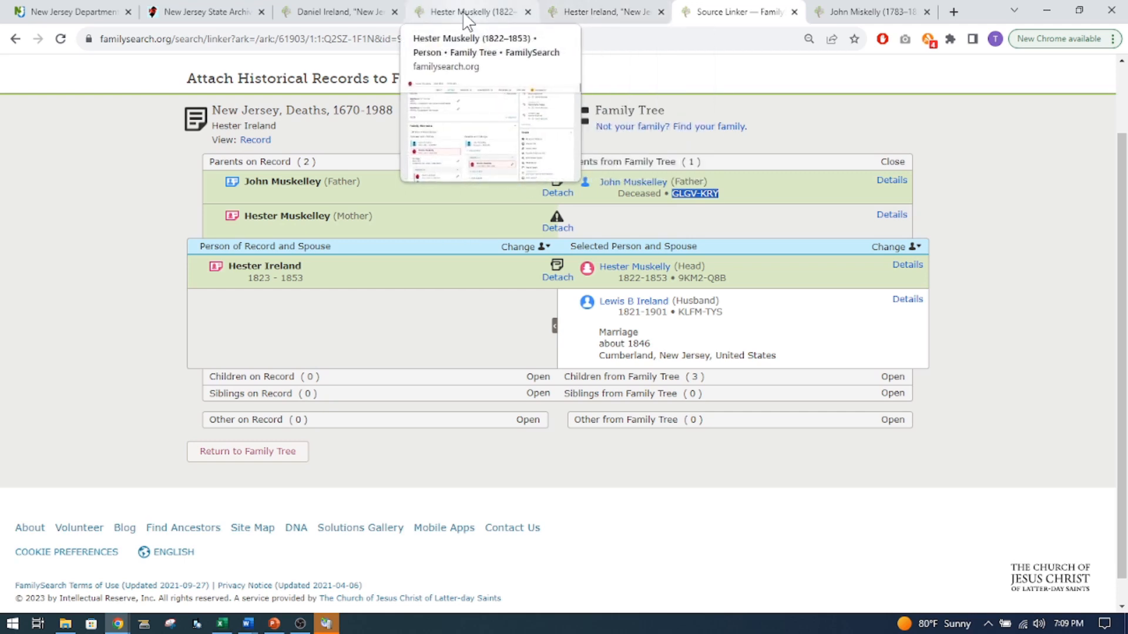
click(869, 11)
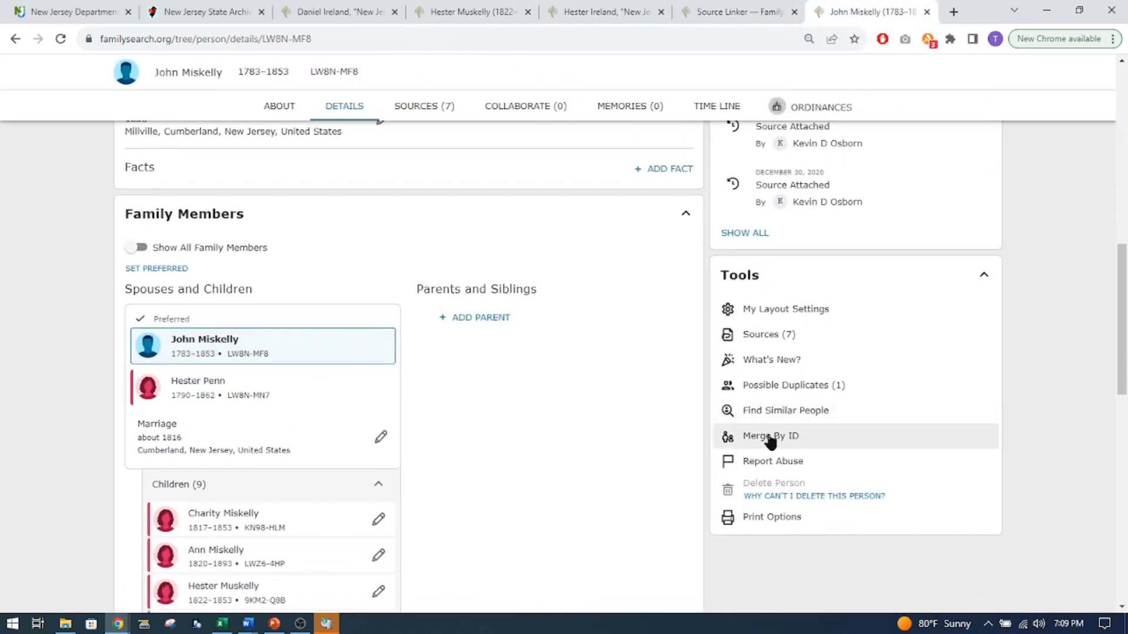
click(770, 437)
click(509, 347)
text(GLGV-KRY)
click(667, 457)
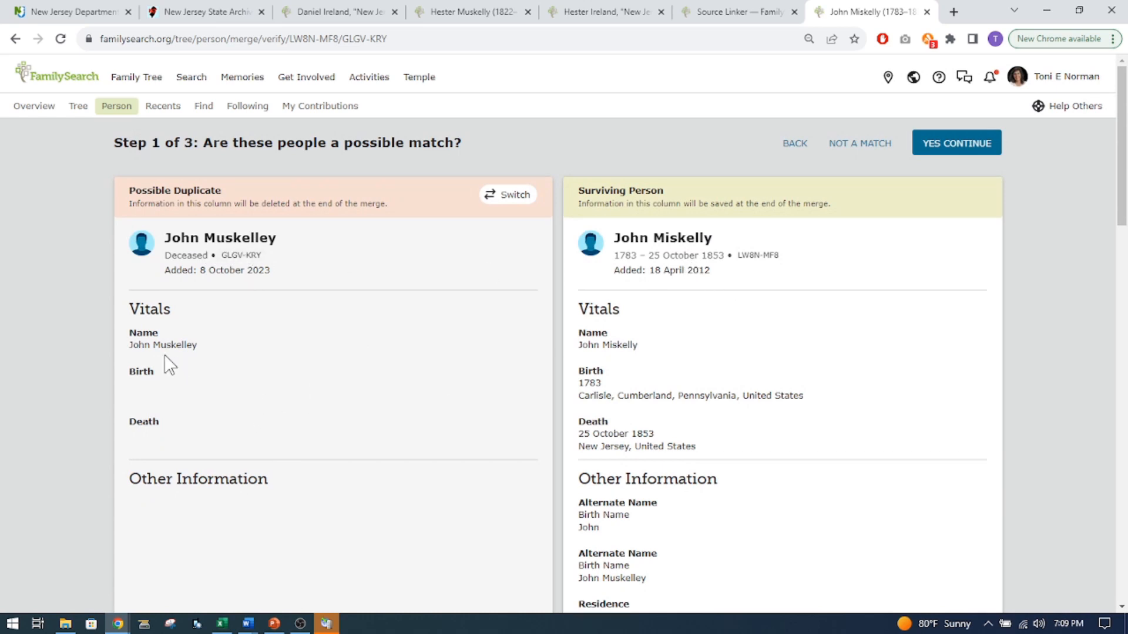
Compare the vitals and family of the two father profiles, confirm them as a possible match and continue the merge.
scroll(647, 370, down, 2)
scroll(669, 376, down, 5)
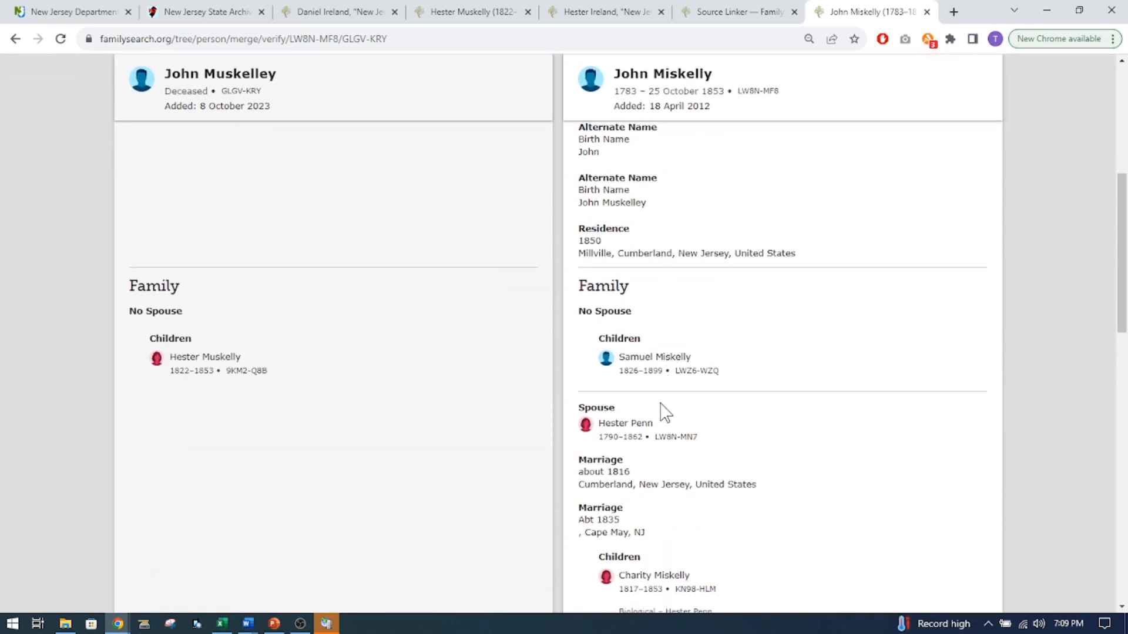
scroll(664, 411, down, 3)
scroll(660, 408, up, 10)
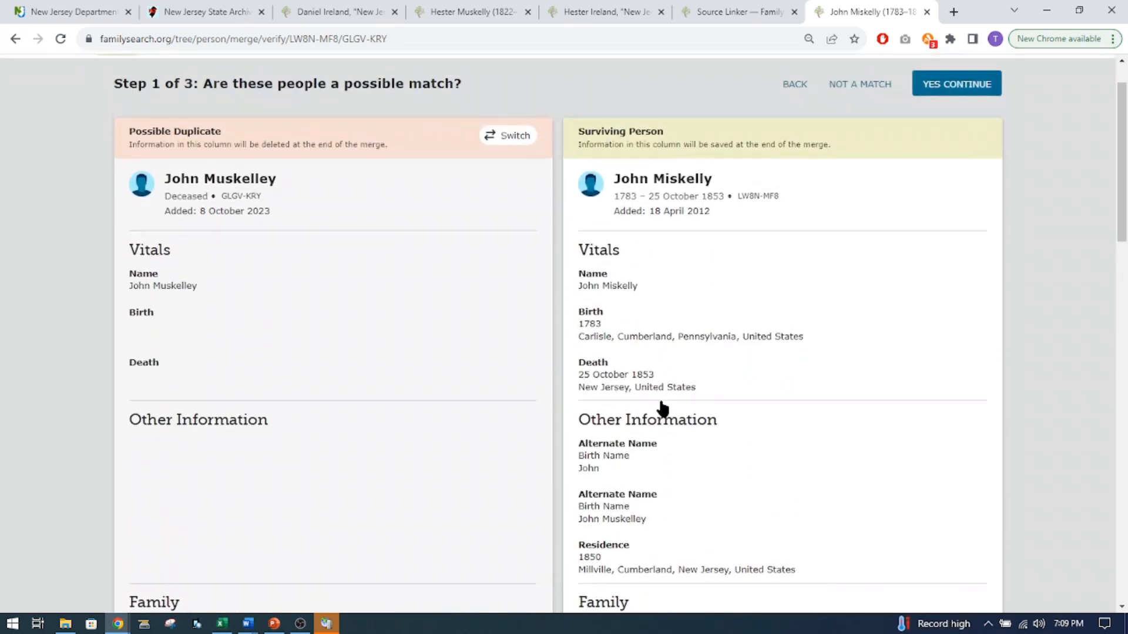
click(945, 145)
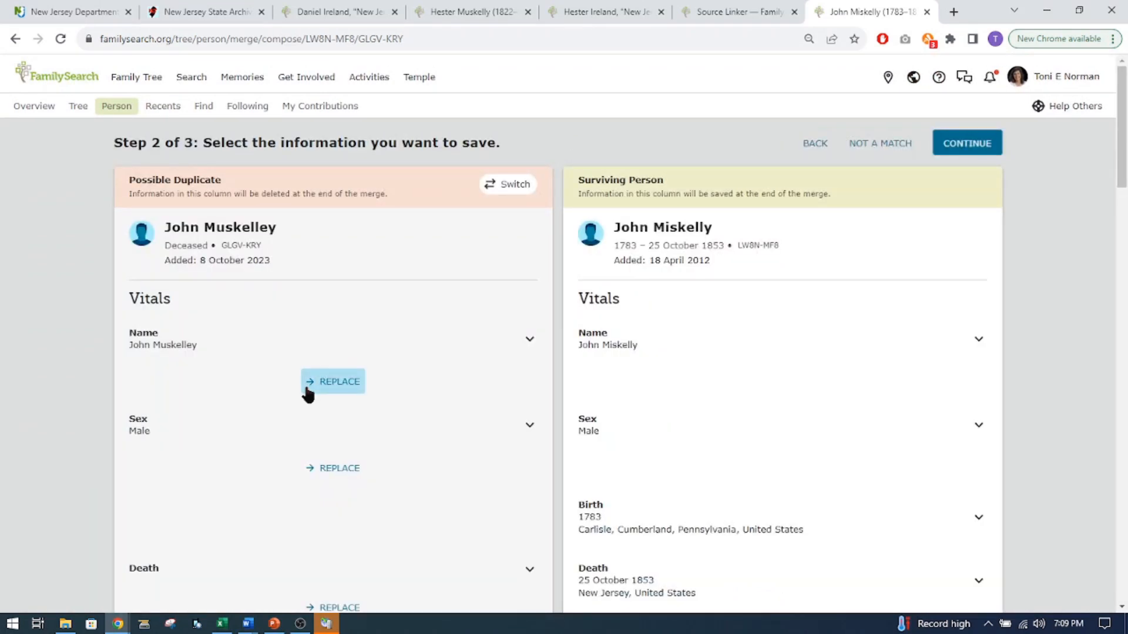
Compare the vitals, family and sources of the two father profiles, keep the surviving profile's information and continue to the final merge step.
scroll(642, 408, down, 12)
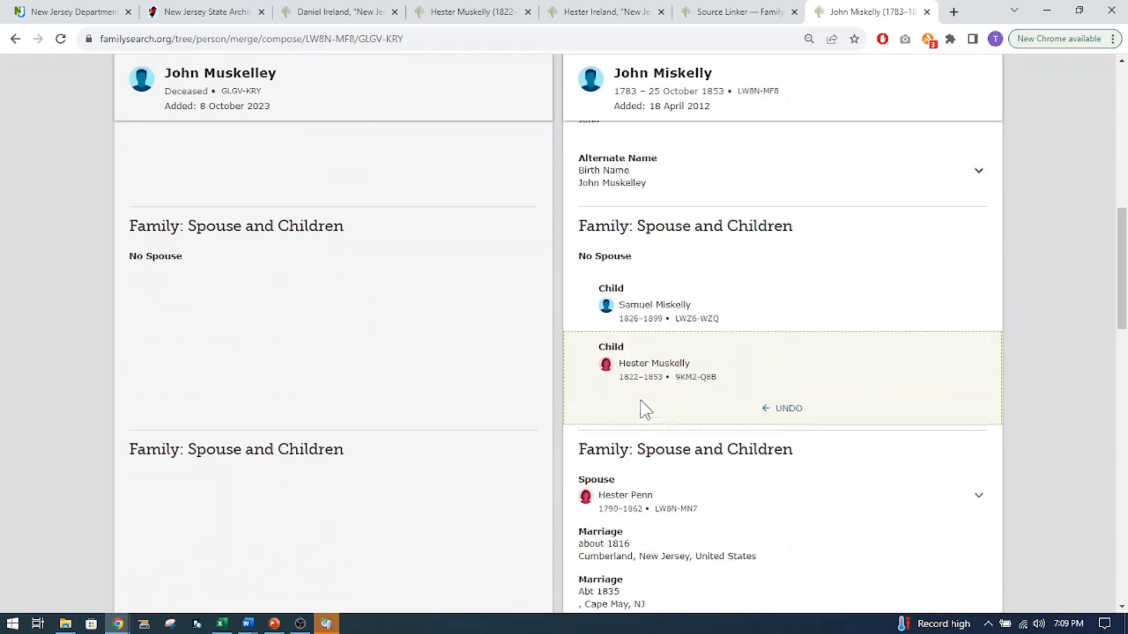
scroll(695, 474, down, 5)
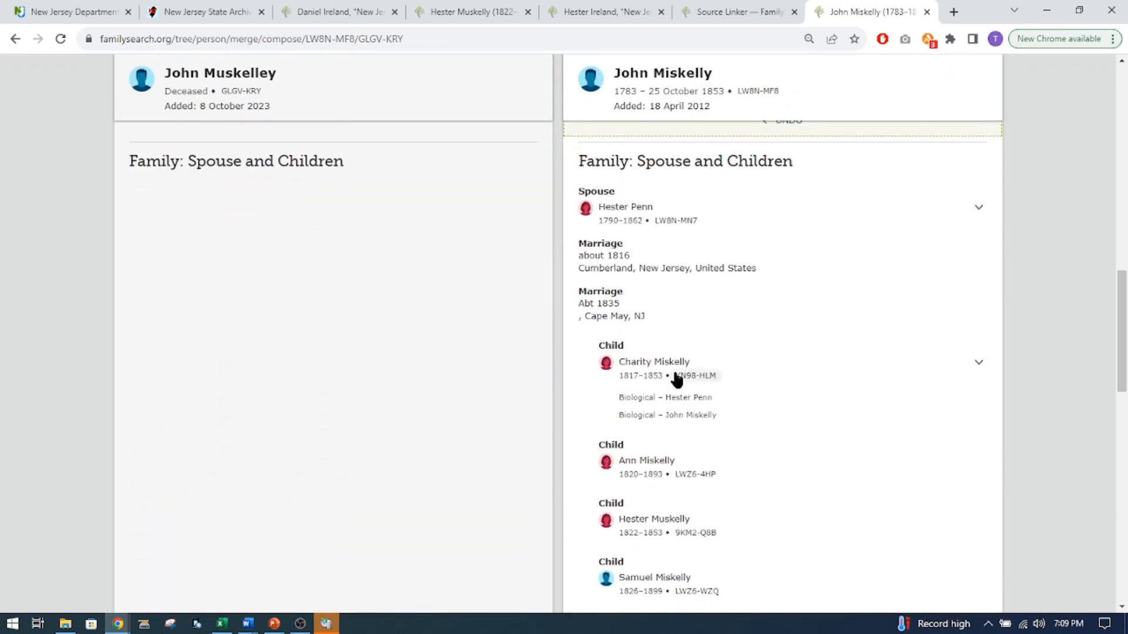
scroll(687, 539, up, 9)
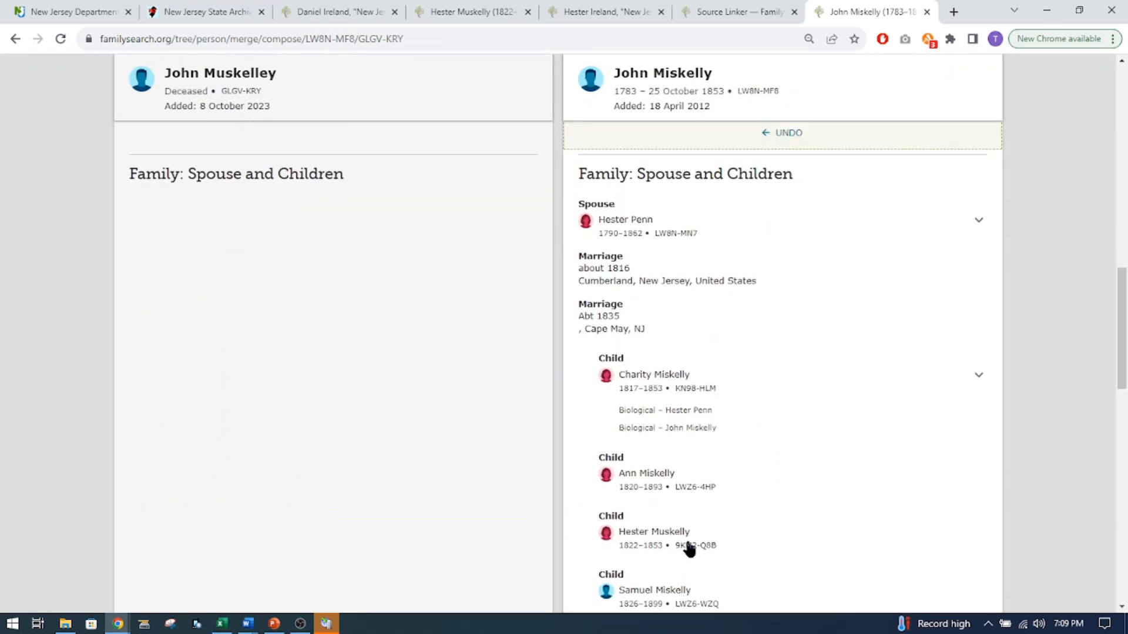
scroll(688, 505, up, 7)
scroll(504, 361, down, 3)
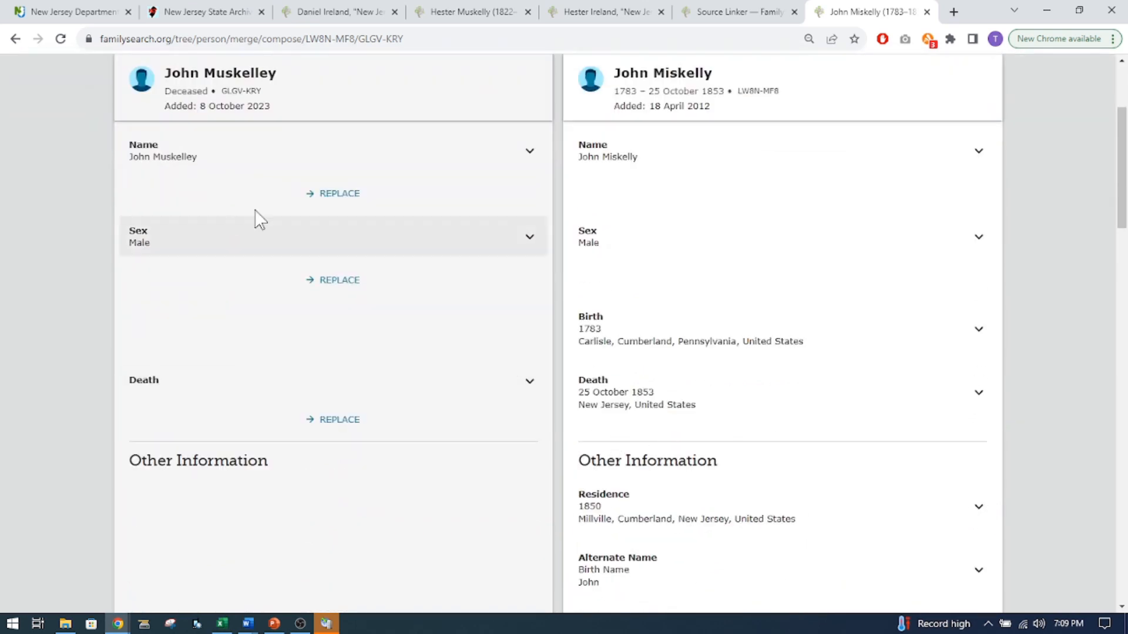
scroll(544, 433, down, 9)
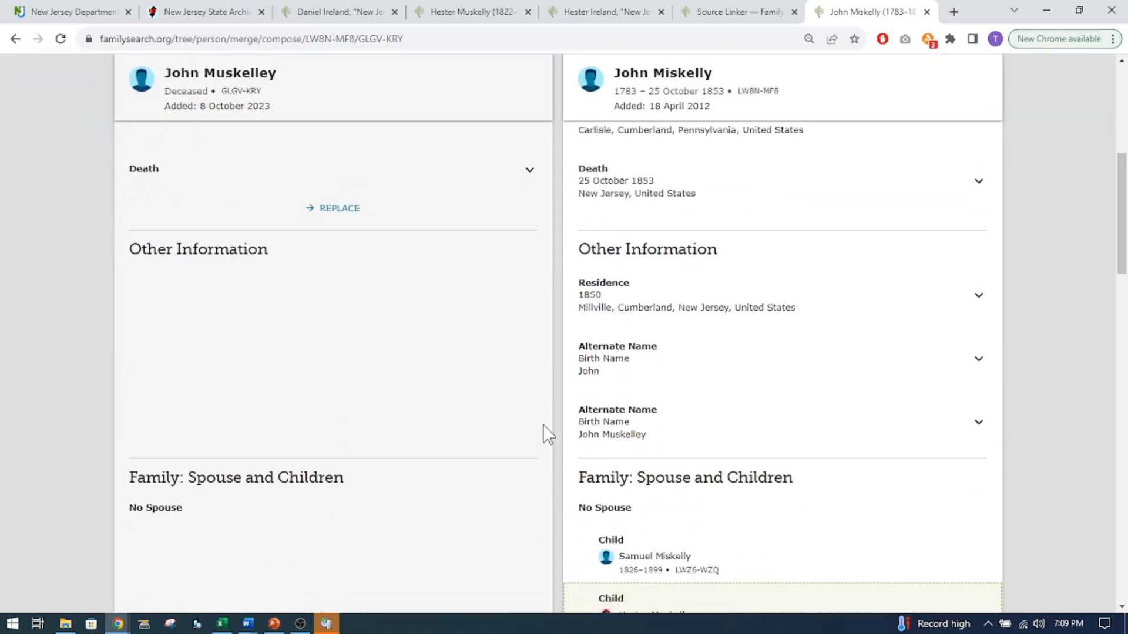
scroll(547, 434, down, 13)
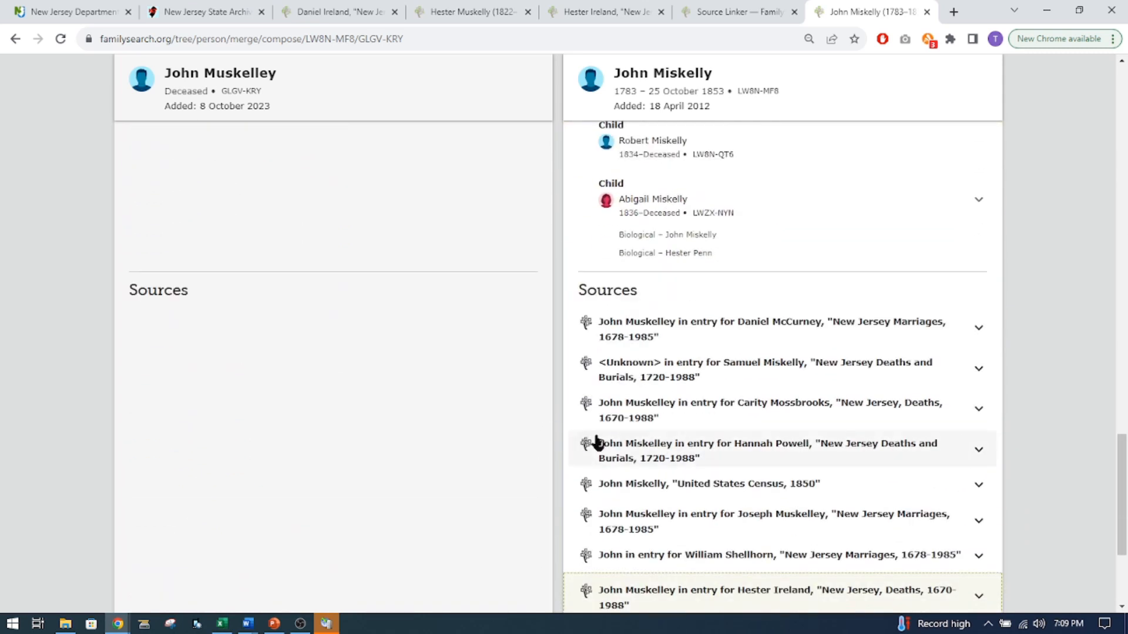
click(952, 589)
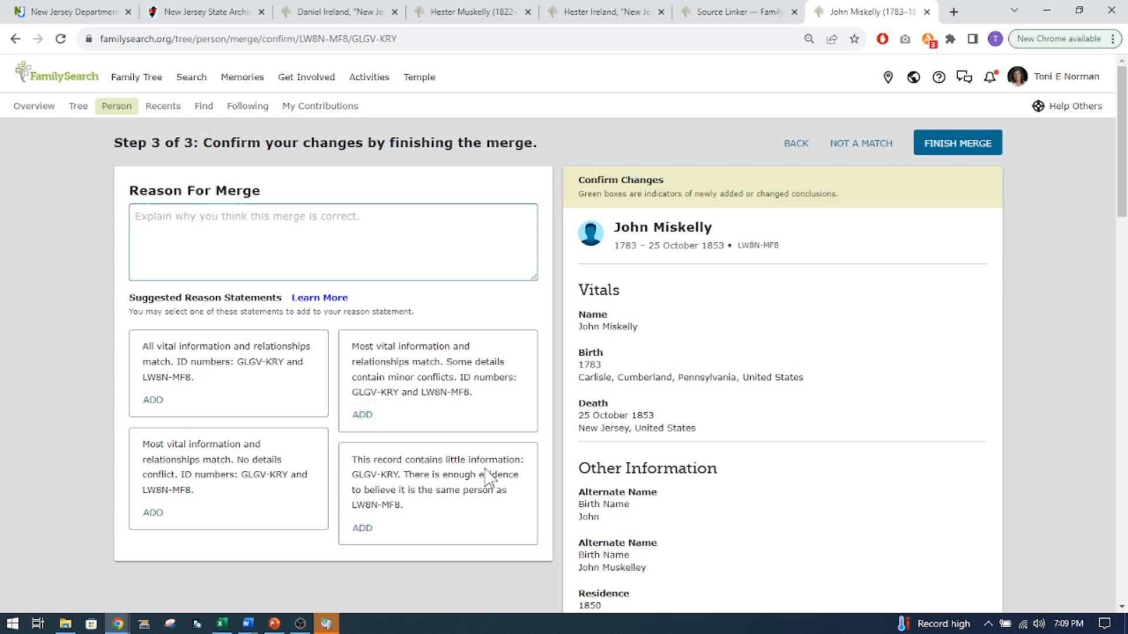
Add the suggested reason statement about the record containing little information, finish the merge and review the surviving father's profile.
click(363, 528)
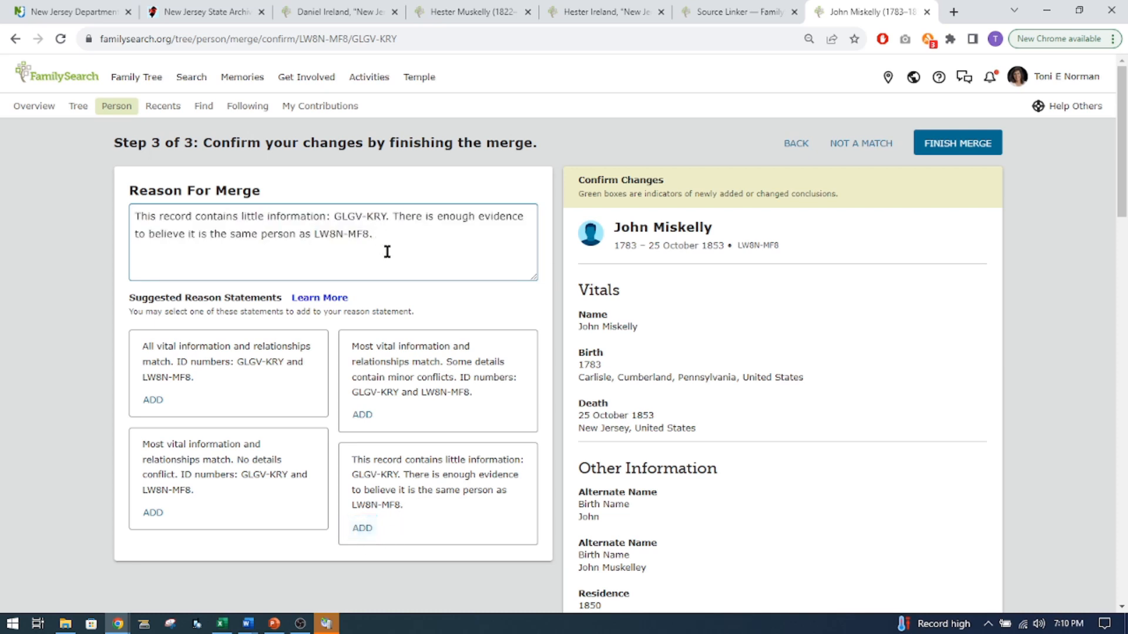
click(957, 145)
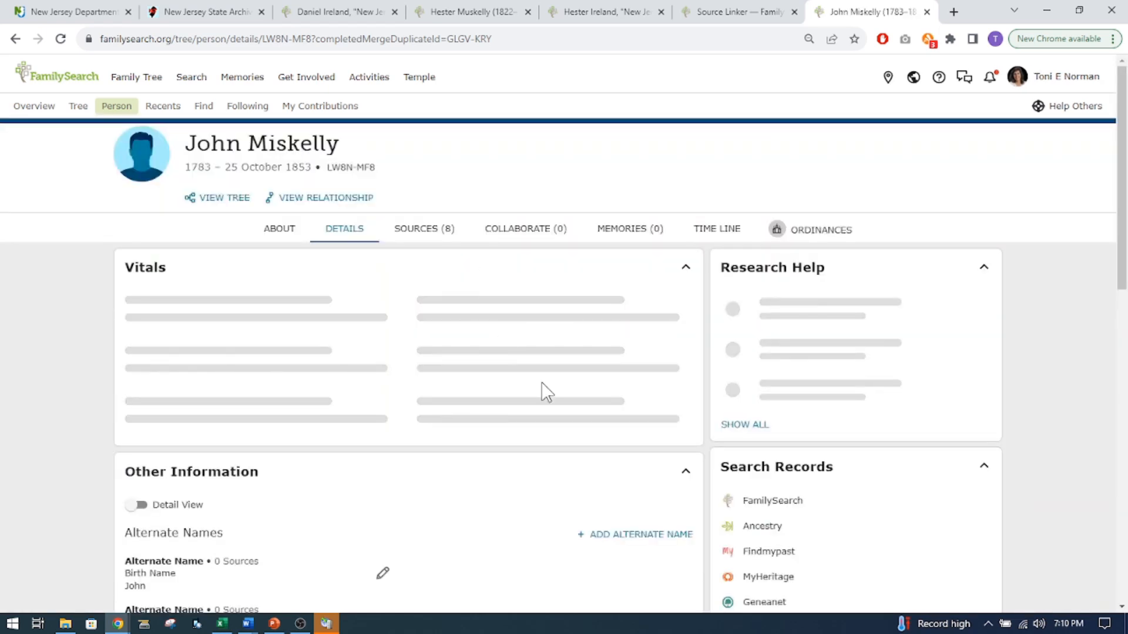
scroll(545, 390, down, 1)
scroll(545, 390, down, 12)
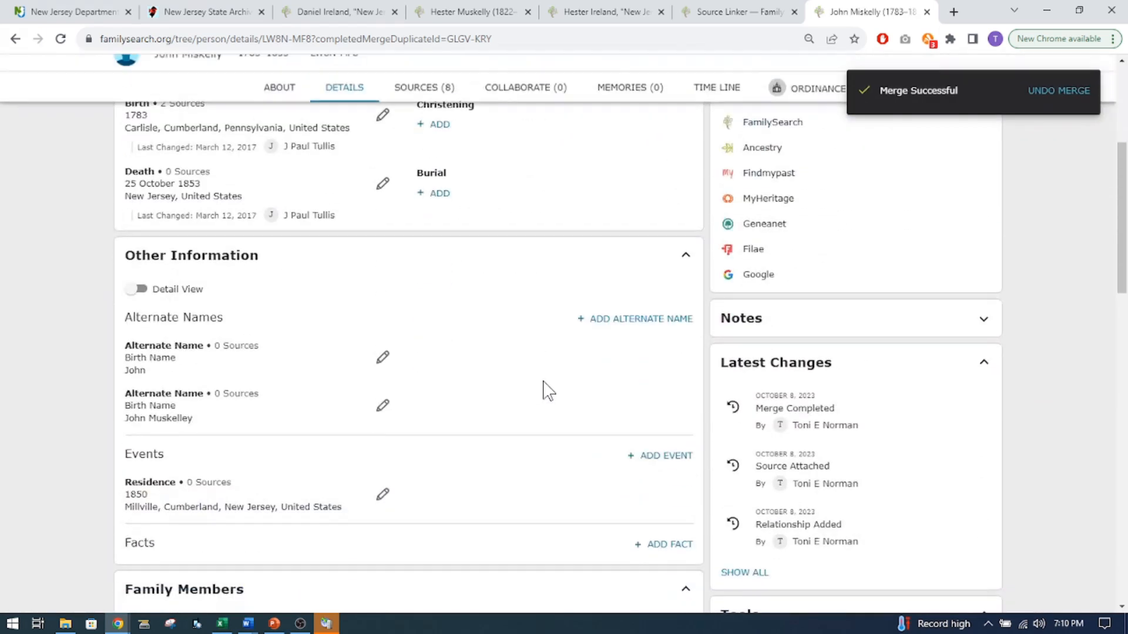
scroll(563, 416, up, 5)
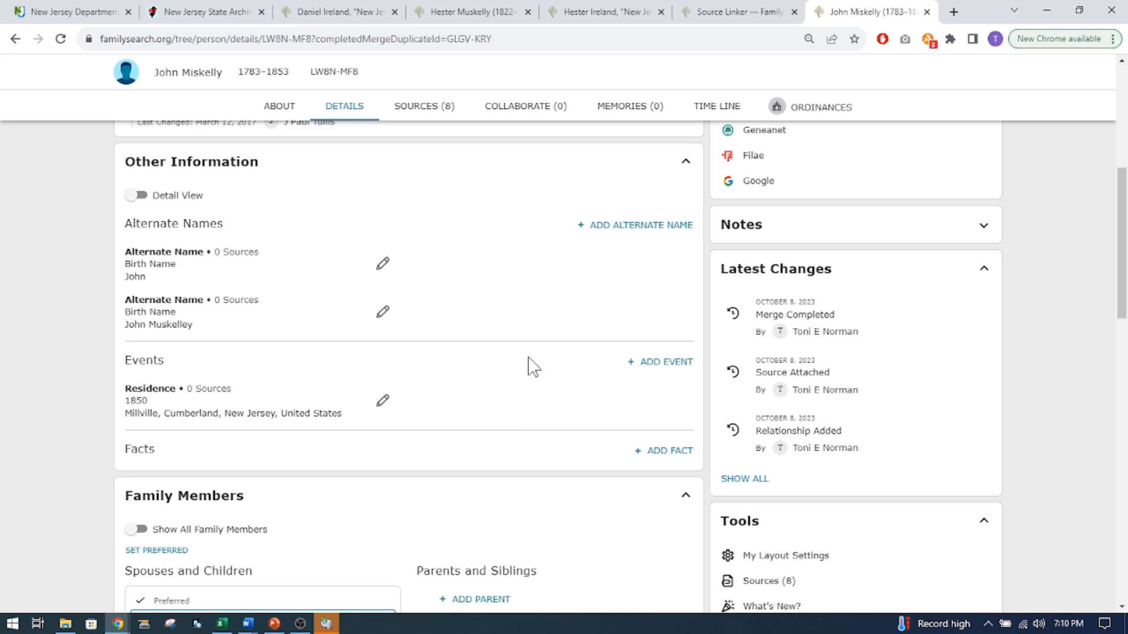
scroll(530, 364, up, 3)
scroll(530, 364, up, 3)
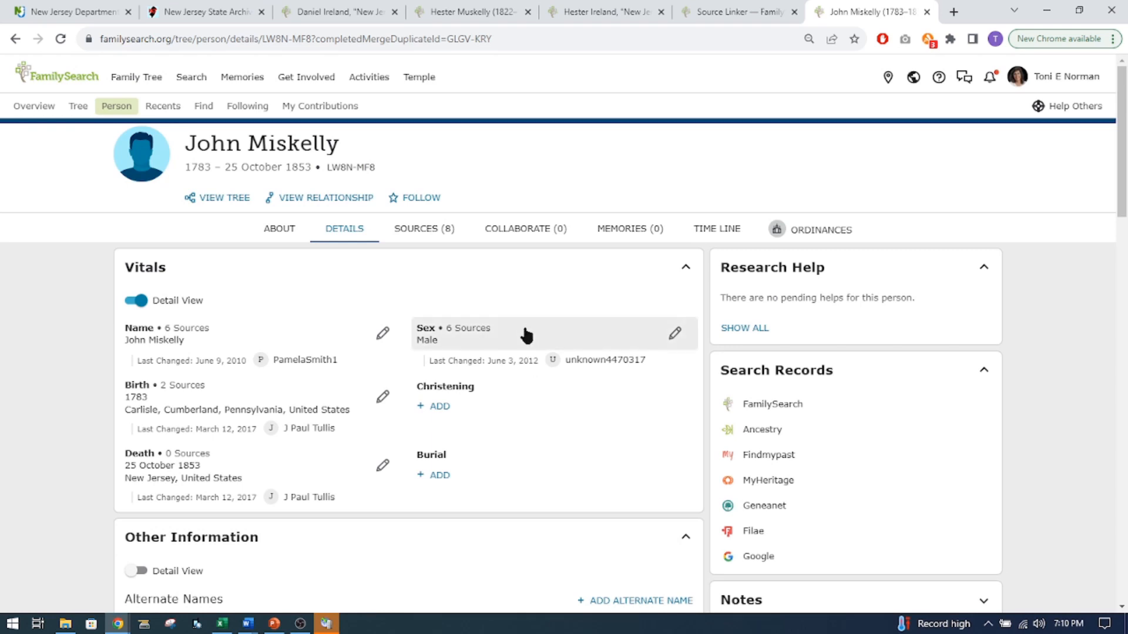
Return to the State Archives death index results, leave them for Search the Collections and open the searchable databases and records request forms.
click(198, 13)
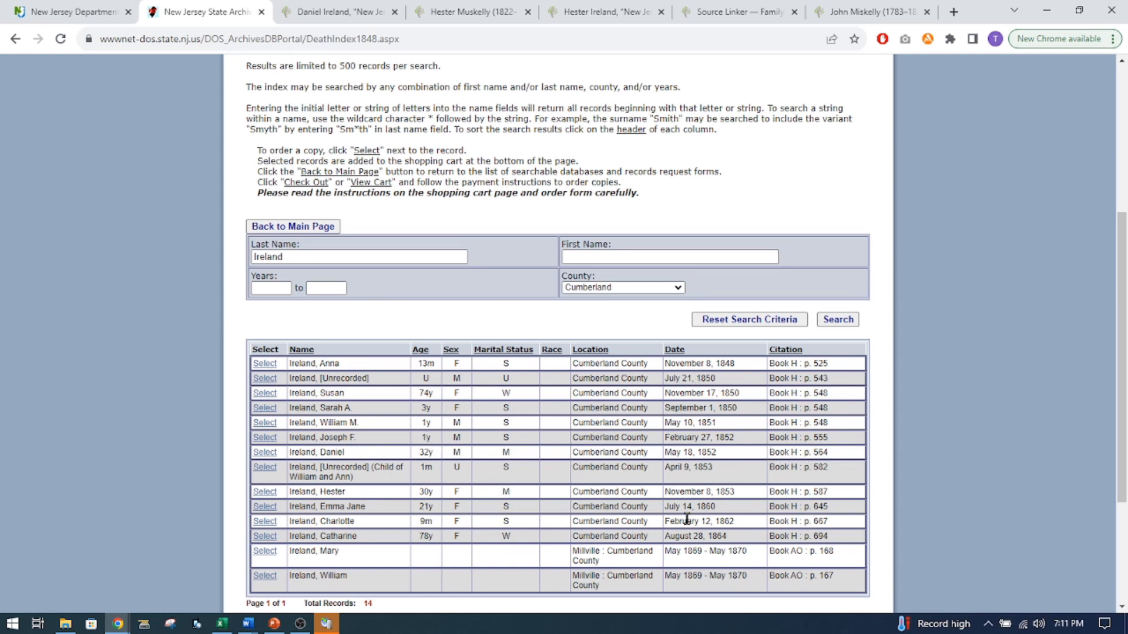
scroll(688, 519, down, 2)
scroll(688, 517, up, 2)
click(269, 364)
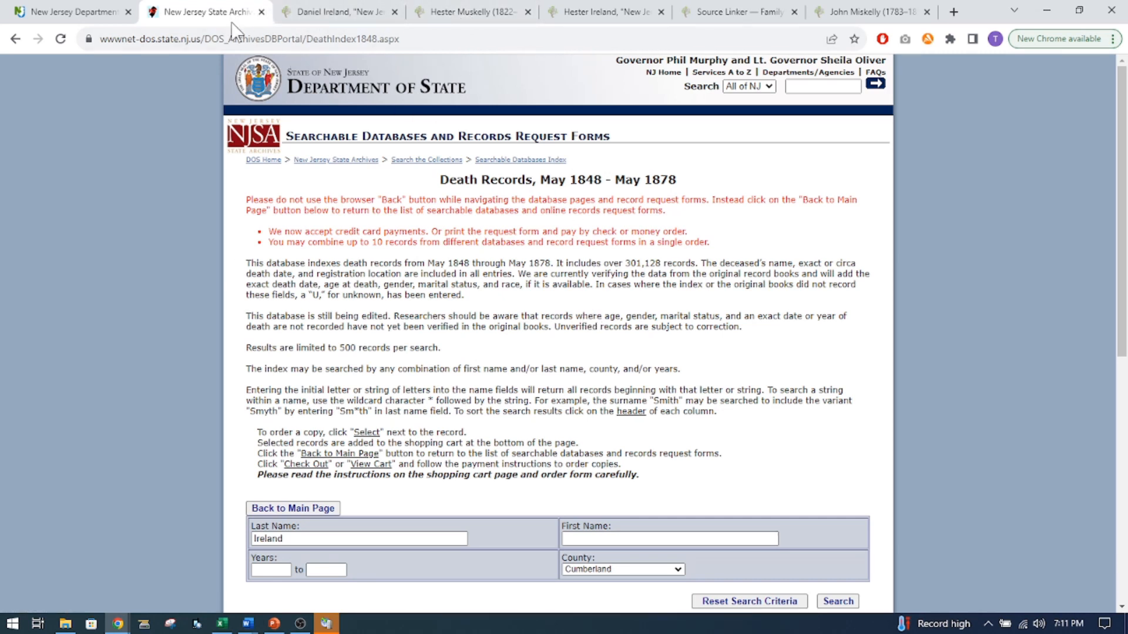
click(432, 160)
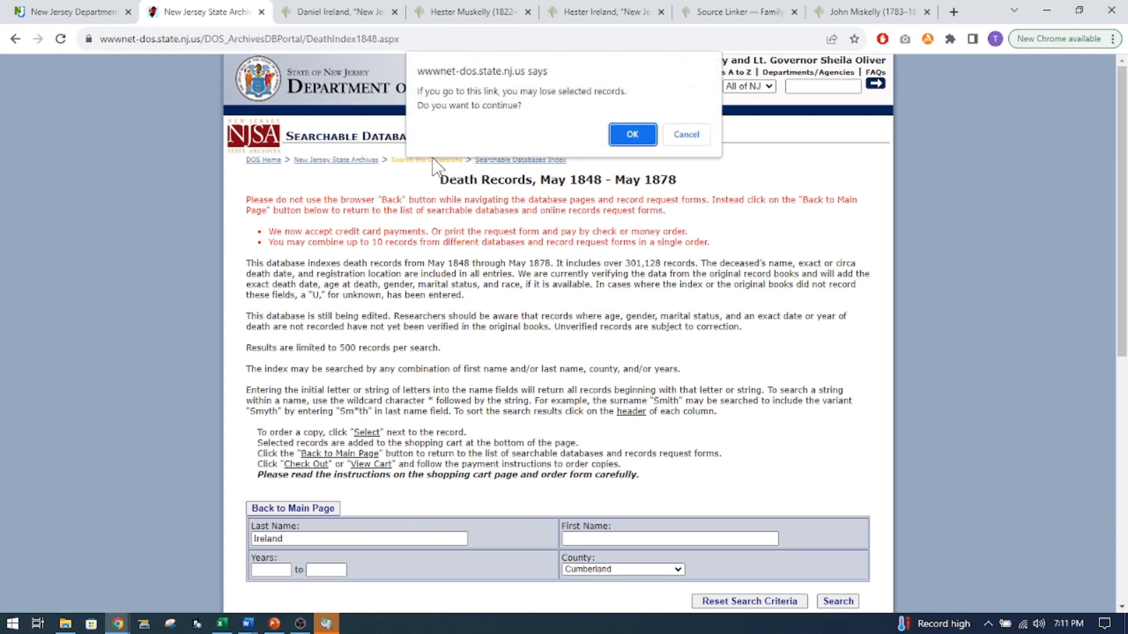
click(632, 134)
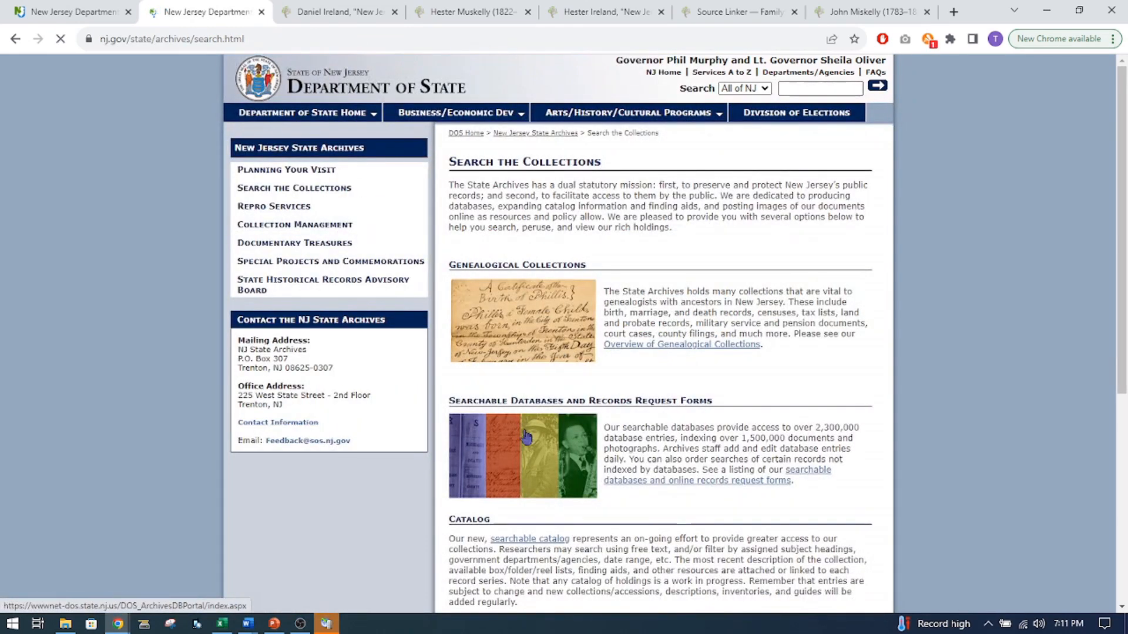
click(519, 475)
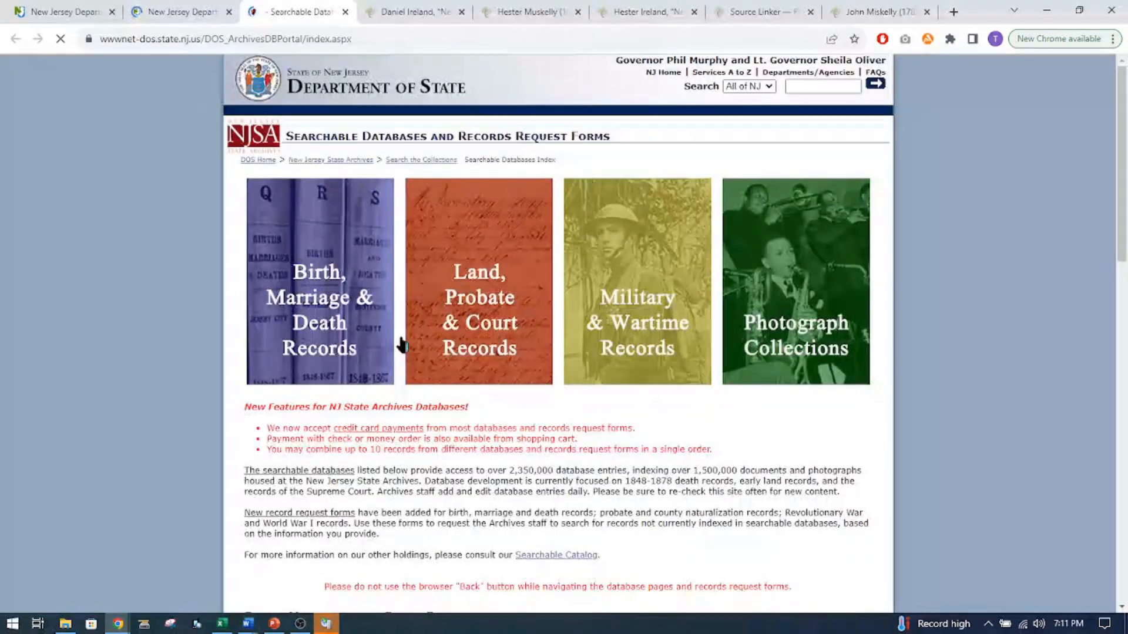
Look through the listed record collections and open the Early Land Records, ca. 1650-1900s database.
scroll(398, 341, down, 2)
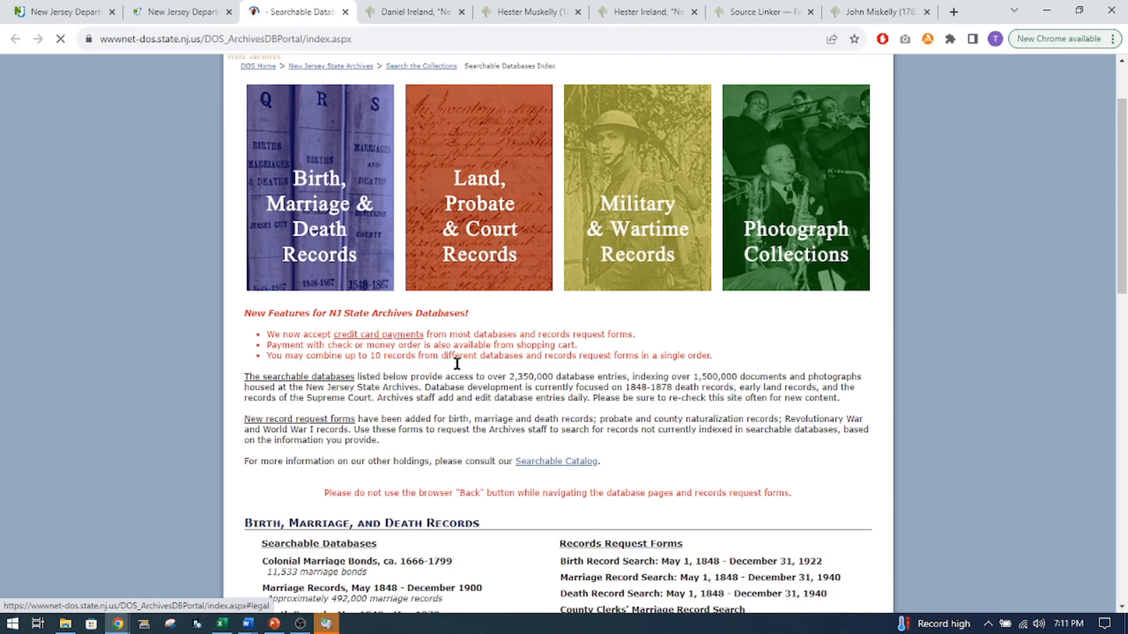
scroll(451, 424, down, 3)
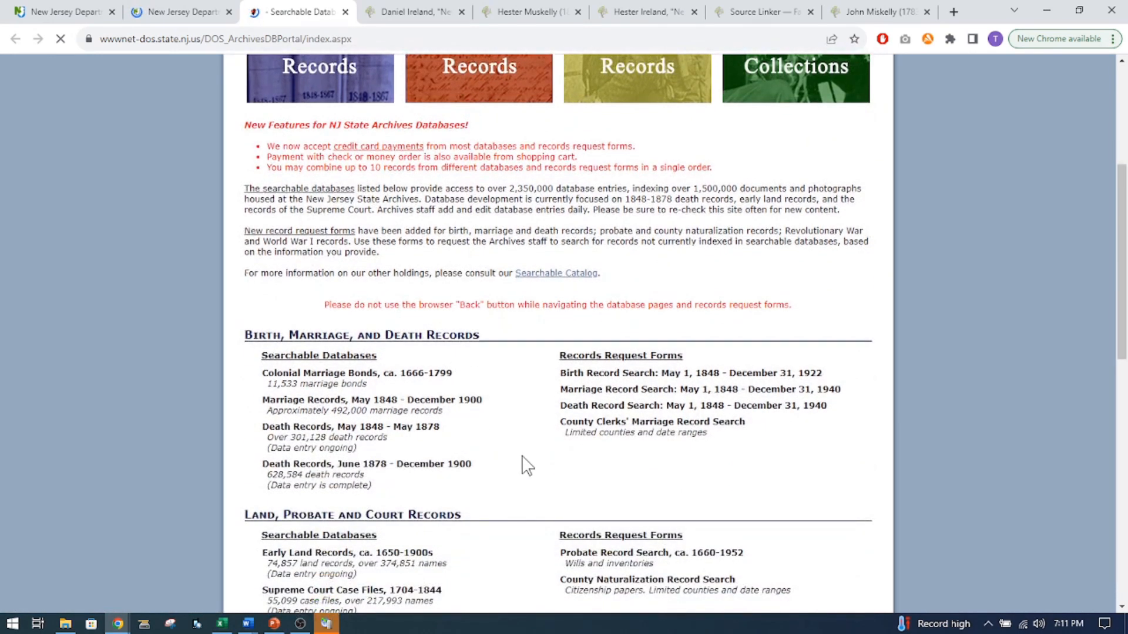
scroll(524, 465, down, 2)
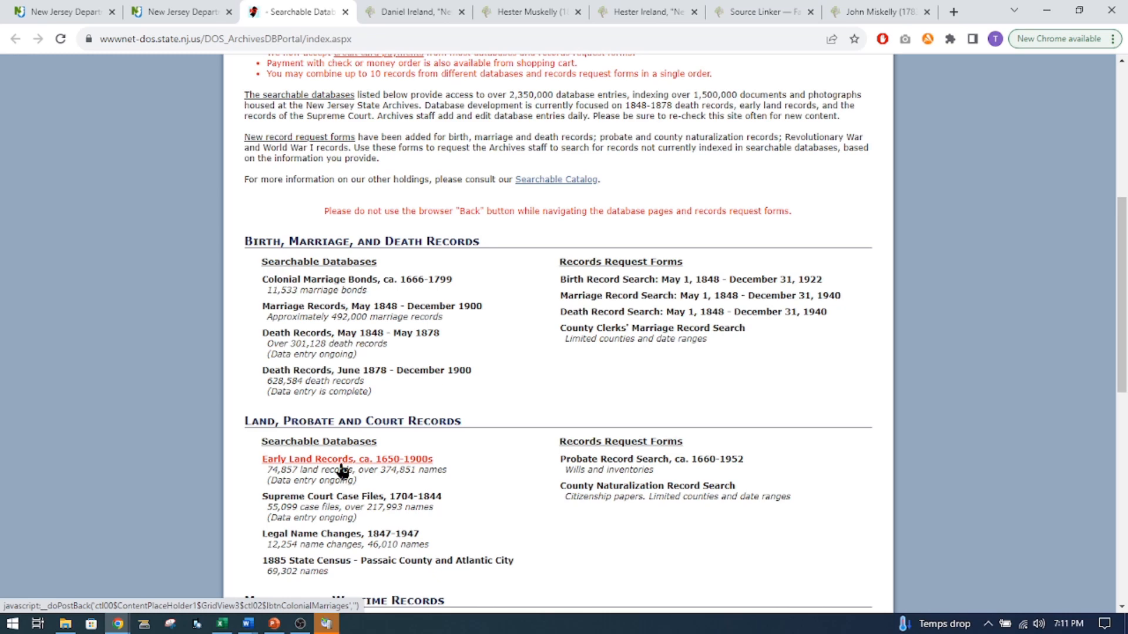
click(341, 463)
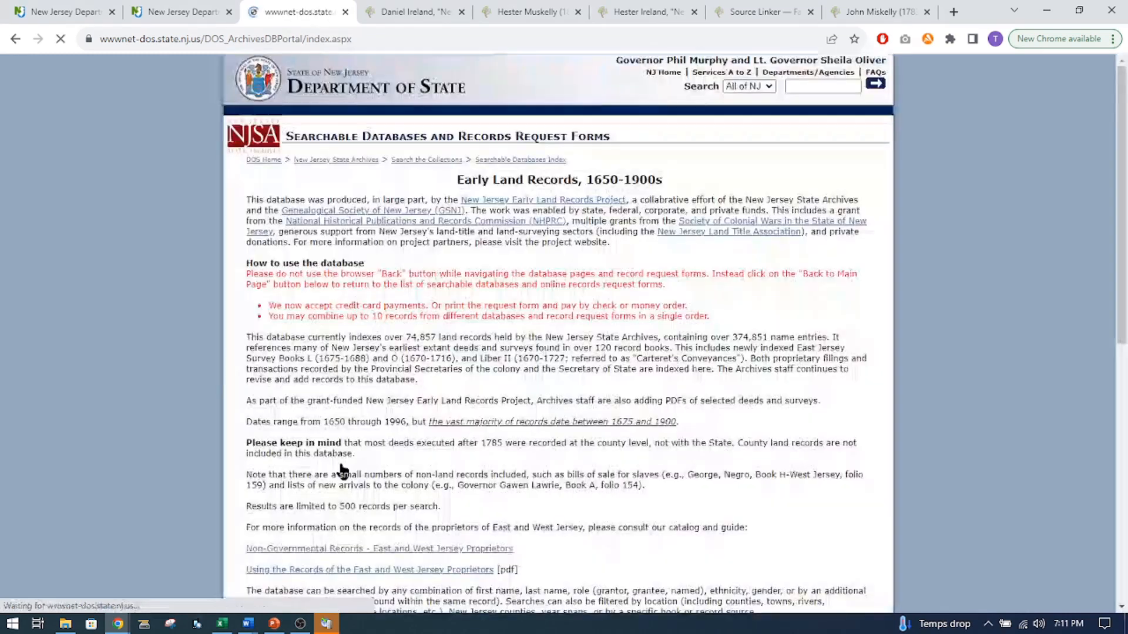
Search the Early Land Records for the same surname as in the death index search.
scroll(397, 401, down, 9)
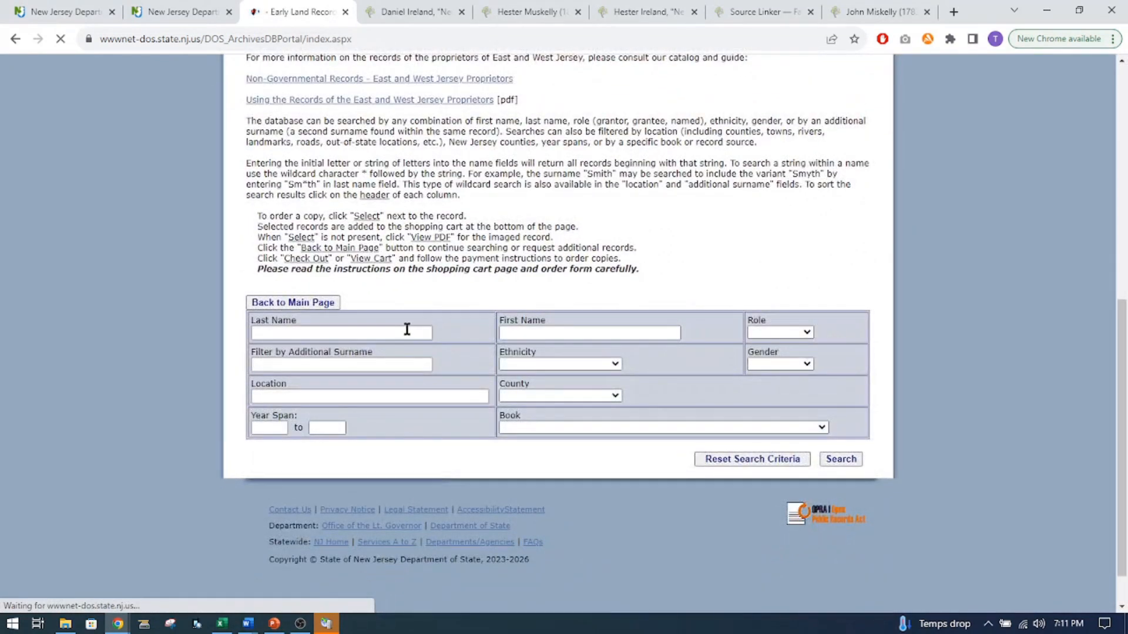
click(390, 334)
text(Ireland)
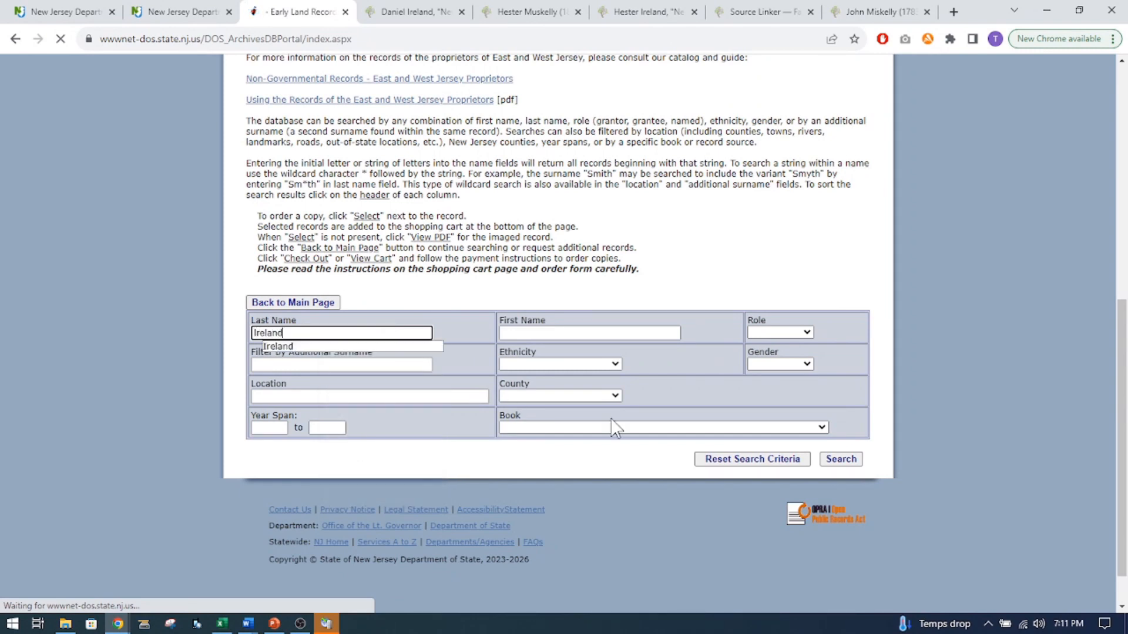
click(845, 462)
scroll(622, 435, down, 10)
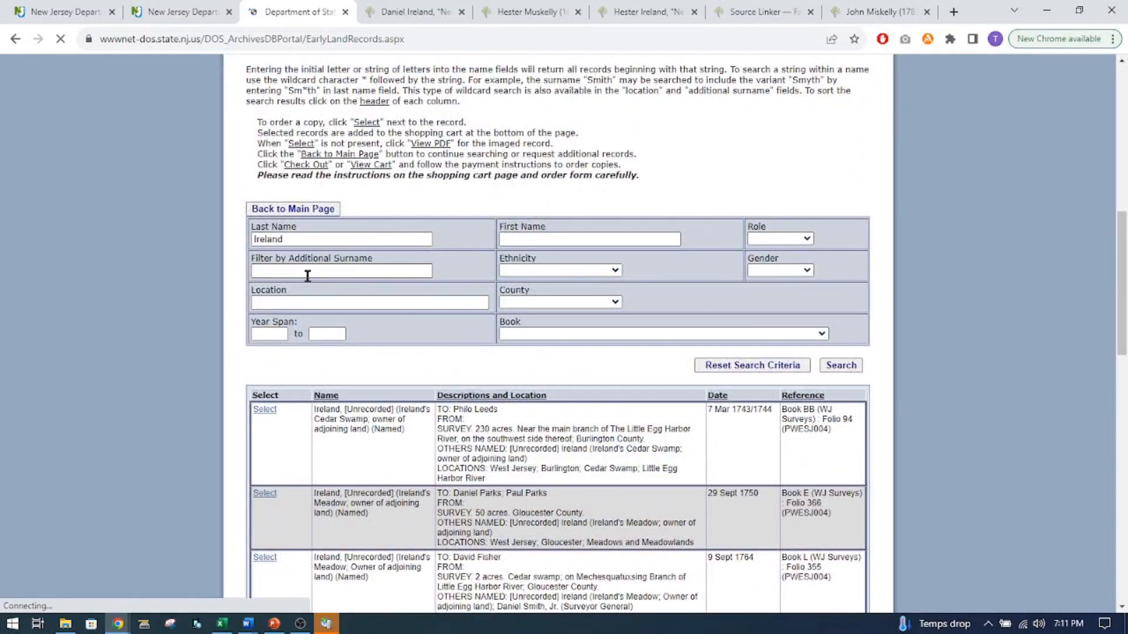
click(301, 300)
scroll(302, 300, up, 2)
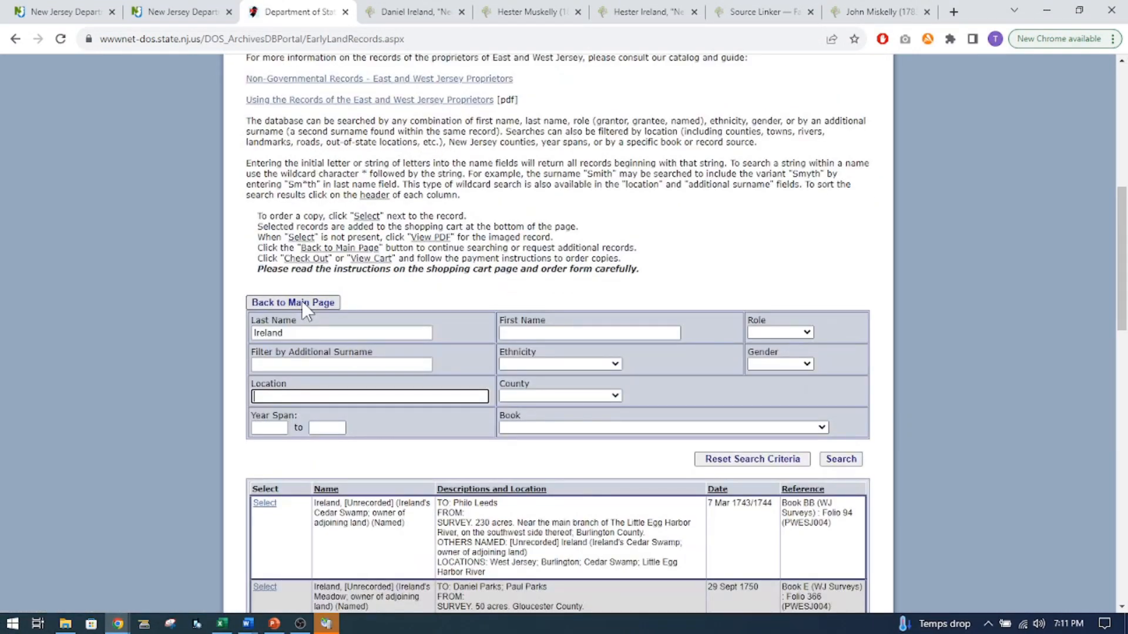
text(Cumberland, New)
key(BackSpace)
key(BackSpace)
key(BackSpace)
key(BackSpace)
key(BackSpace)
key(BackSpace)
key(BackSpace)
key(BackSpace)
key(BackSpace)
key(BackSpace)
key(BackSpace)
key(BackSpace)
key(BackSpace)
key(BackSpace)
key(BackSpace)
Narrow the land records search to Cumberland county and examine the resulting surveys and mortgages naming the family.
click(615, 397)
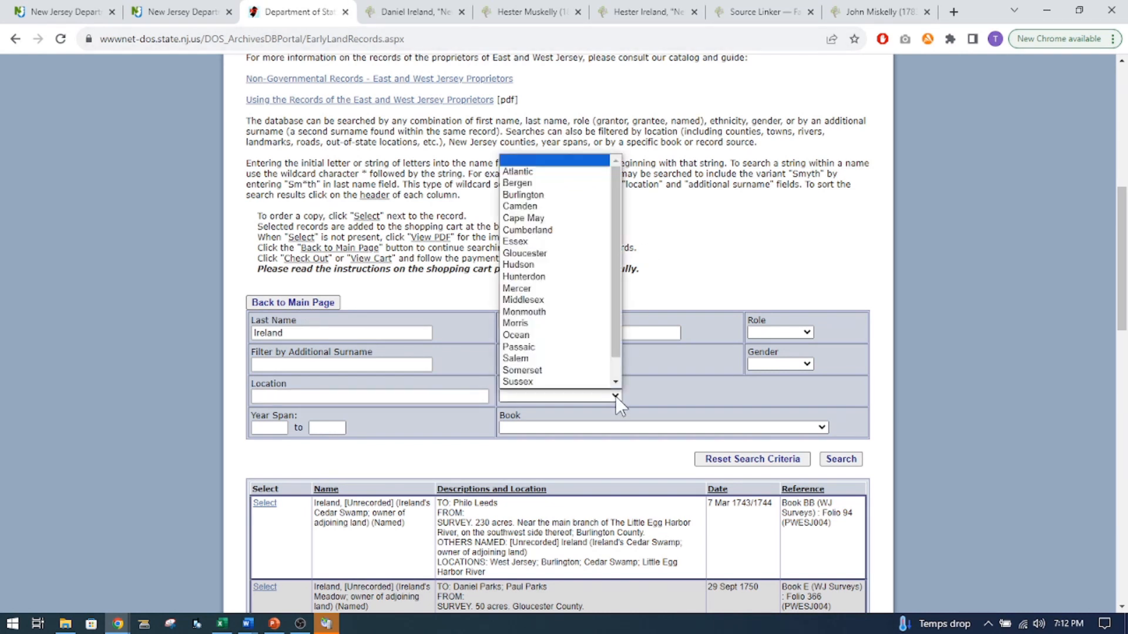
click(527, 230)
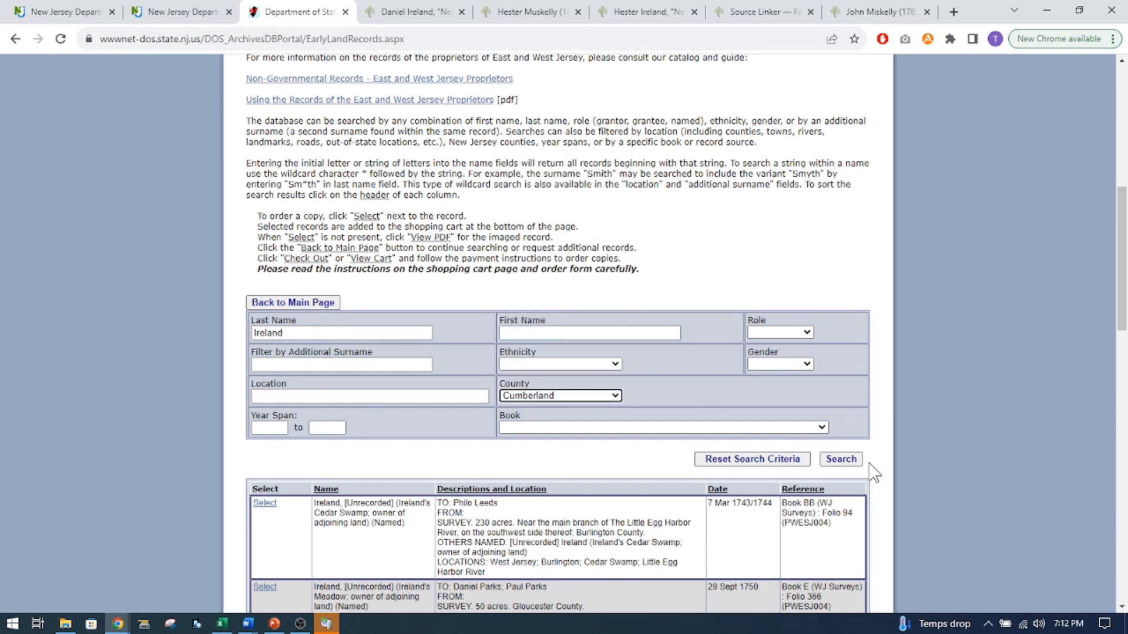
click(841, 458)
scroll(499, 437, down, 14)
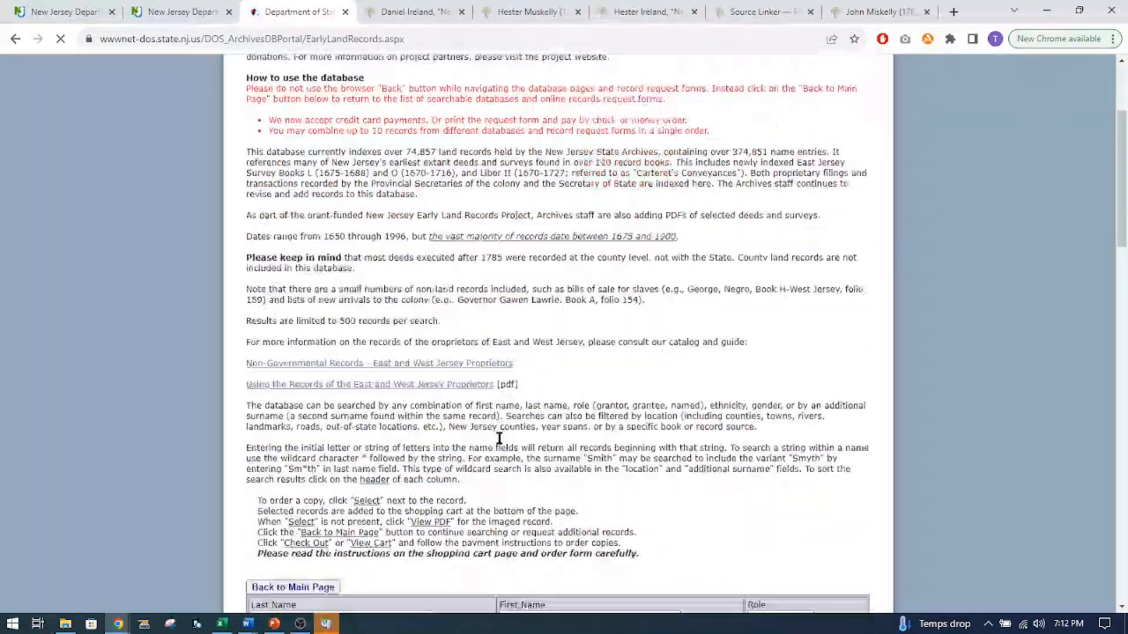
scroll(498, 437, down, 6)
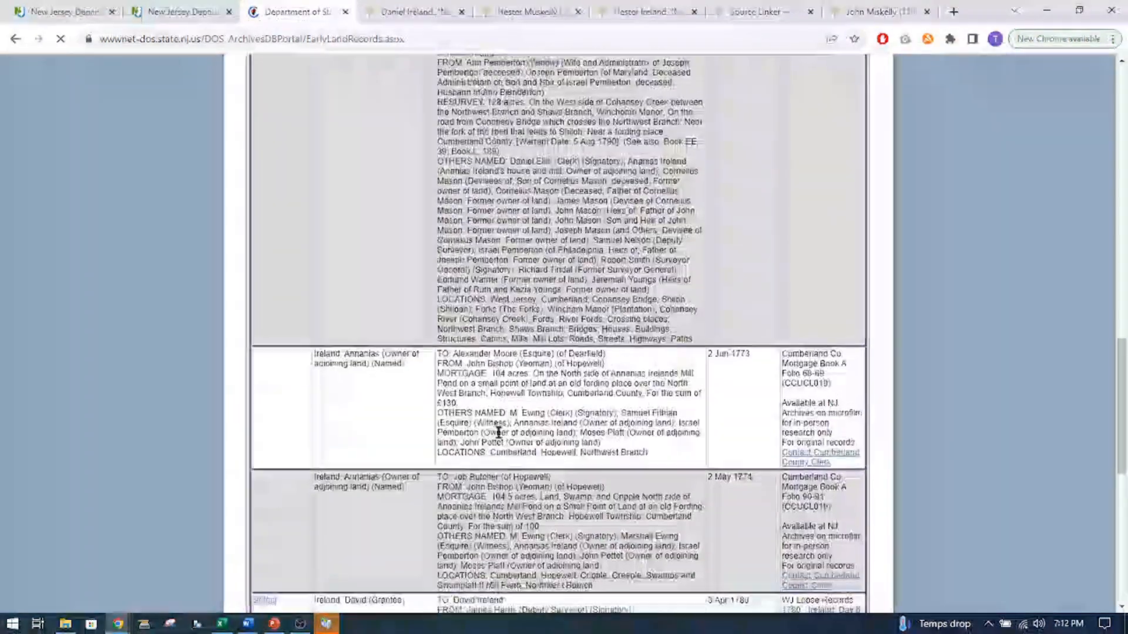
drag(1121, 376, 1120, 496)
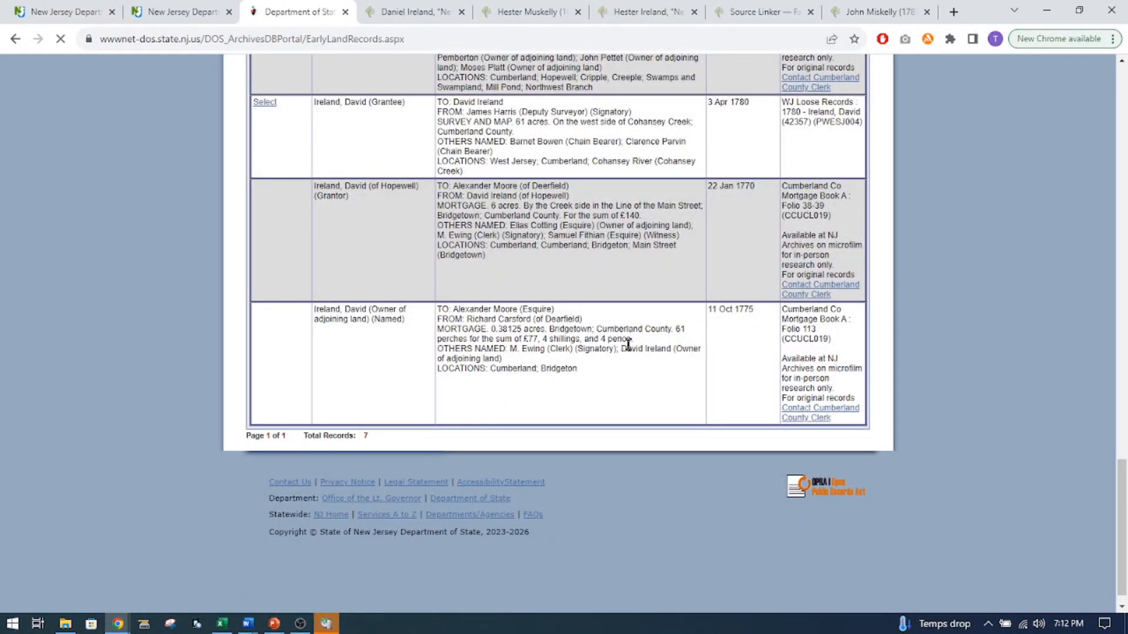
scroll(626, 344, up, 2)
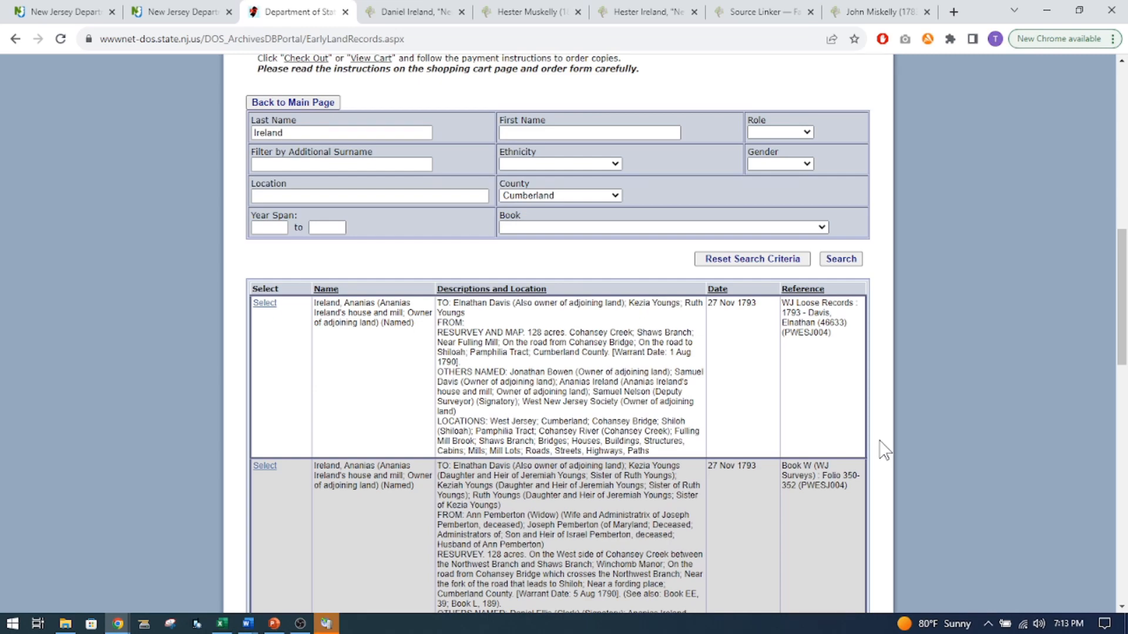
scroll(884, 451, up, 10)
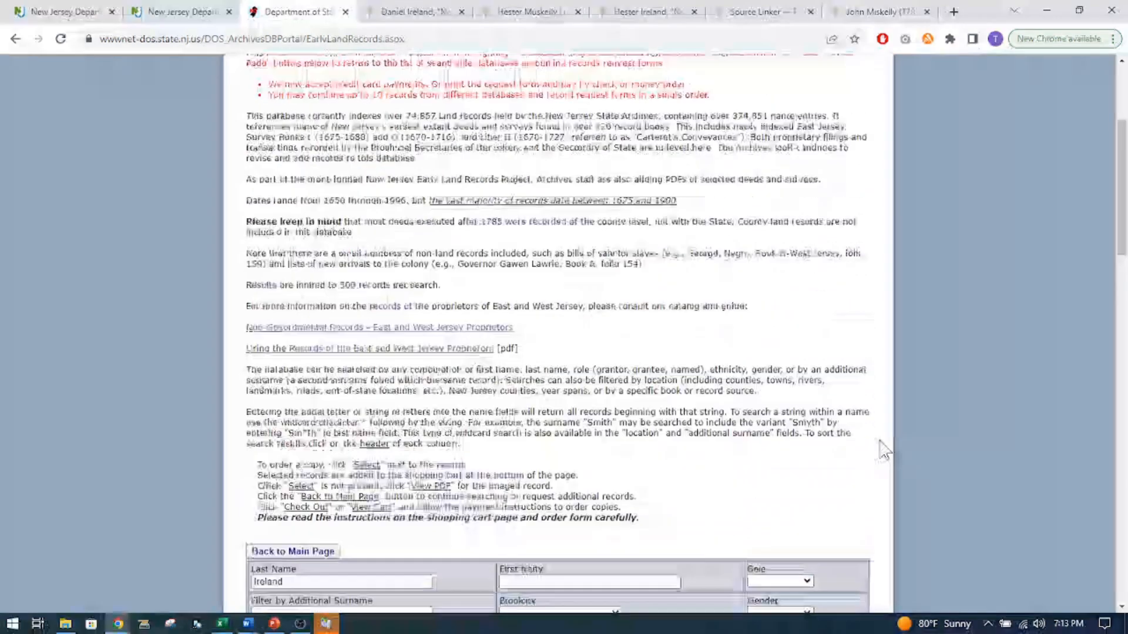